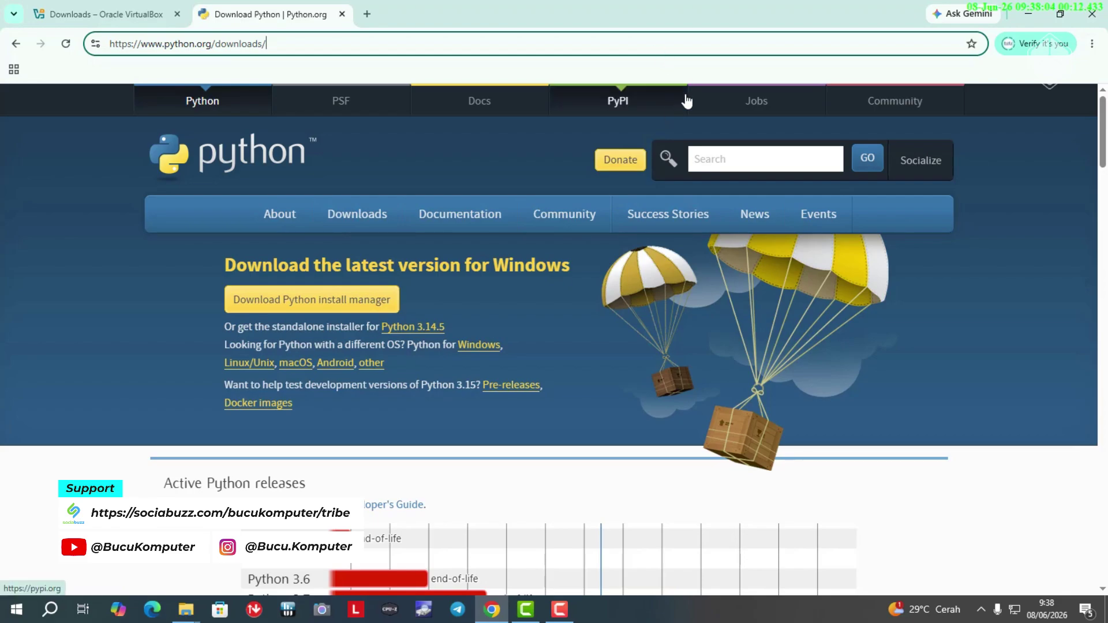
Examine the Python download address and the VirtualBox downloads page, covering the platform packages and the Extension Pack.
{"action": "left_click_drag", "start_coordinate": [288, 44], "coordinate": [171, 46]}
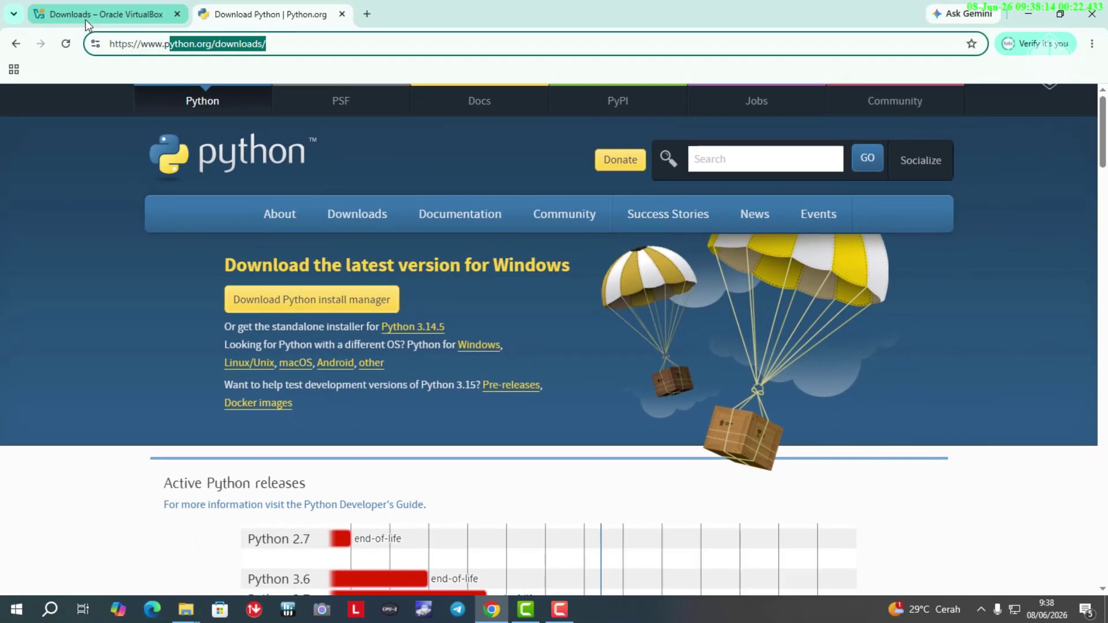
{"action": "left_click", "coordinate": [93, 17]}
{"action": "scroll", "coordinate": [277, 266], "scroll_direction": "up", "scroll_amount": 4}
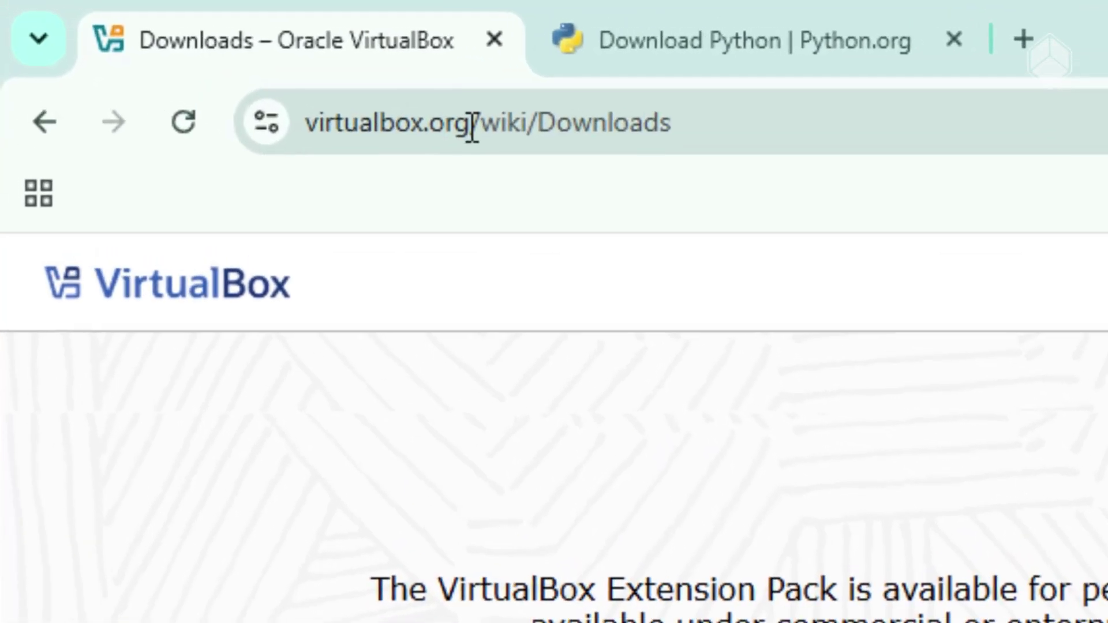
{"action": "left_click_drag", "start_coordinate": [168, 44], "coordinate": [160, 44]}
{"action": "left_click_drag", "start_coordinate": [375, 139], "coordinate": [272, 156]}
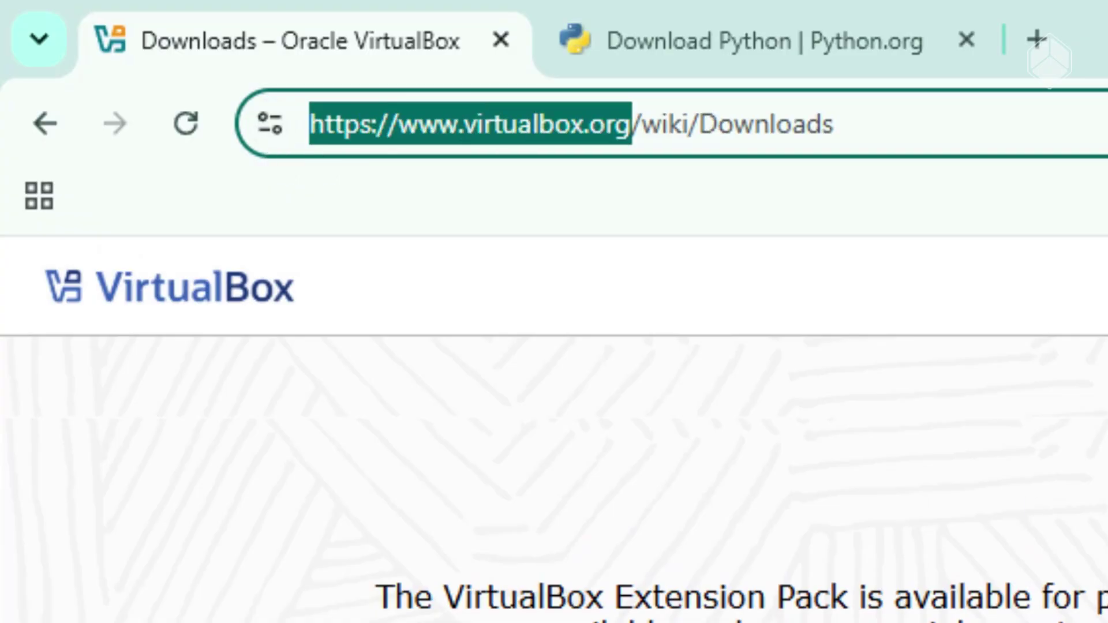
{"action": "scroll", "coordinate": [799, 317], "scroll_direction": "down", "scroll_amount": 10}
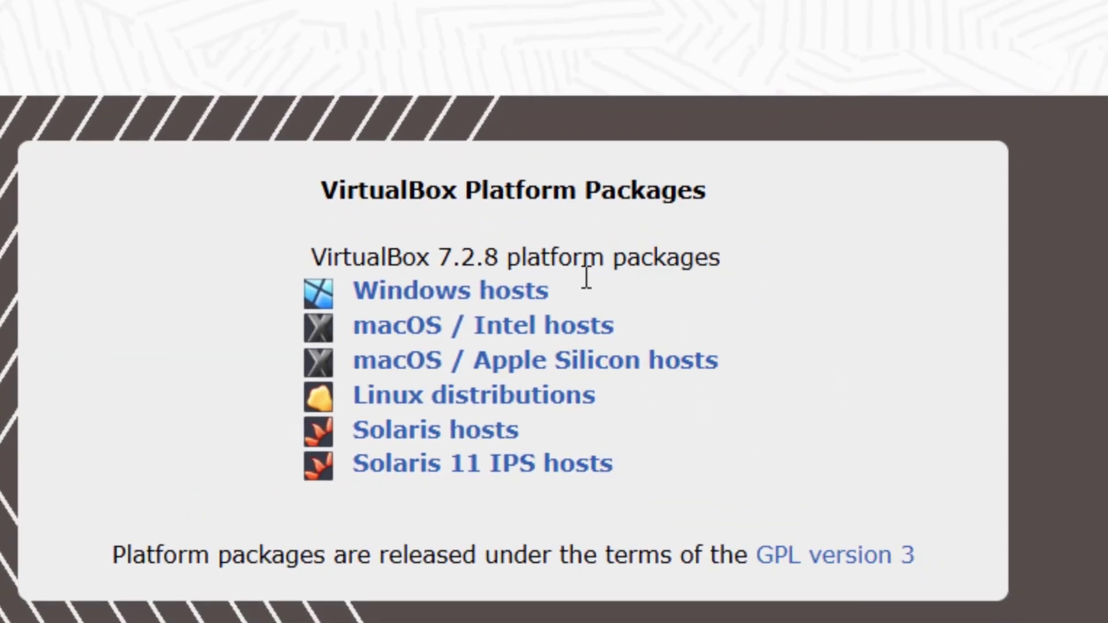
{"action": "left_click_drag", "start_coordinate": [322, 186], "coordinate": [712, 186]}
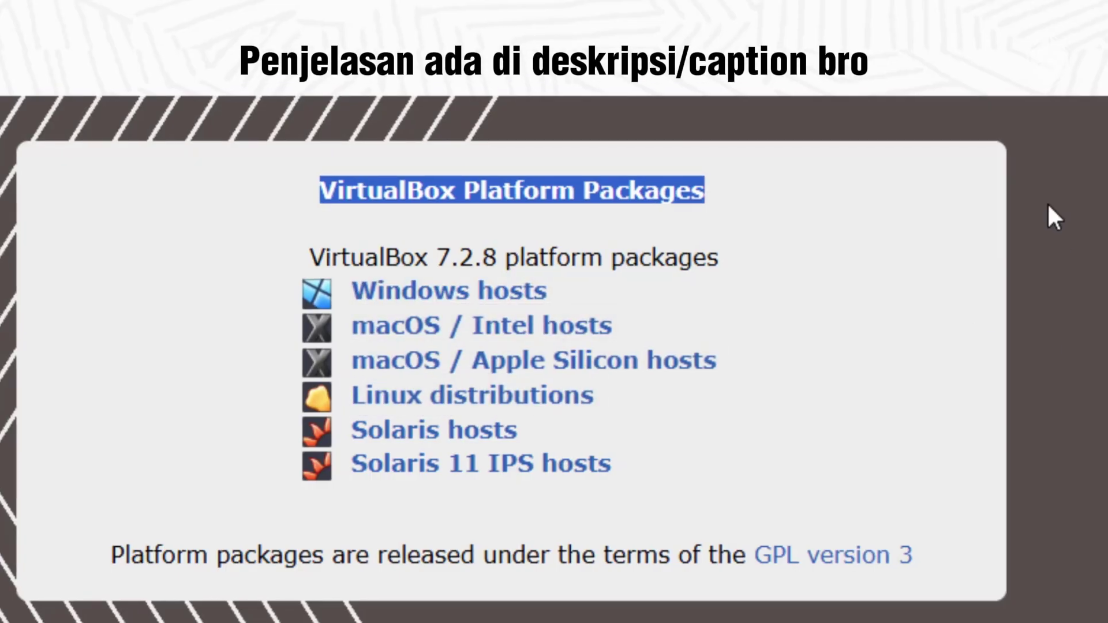
{"action": "scroll", "coordinate": [283, 130], "scroll_direction": "down", "scroll_amount": 1}
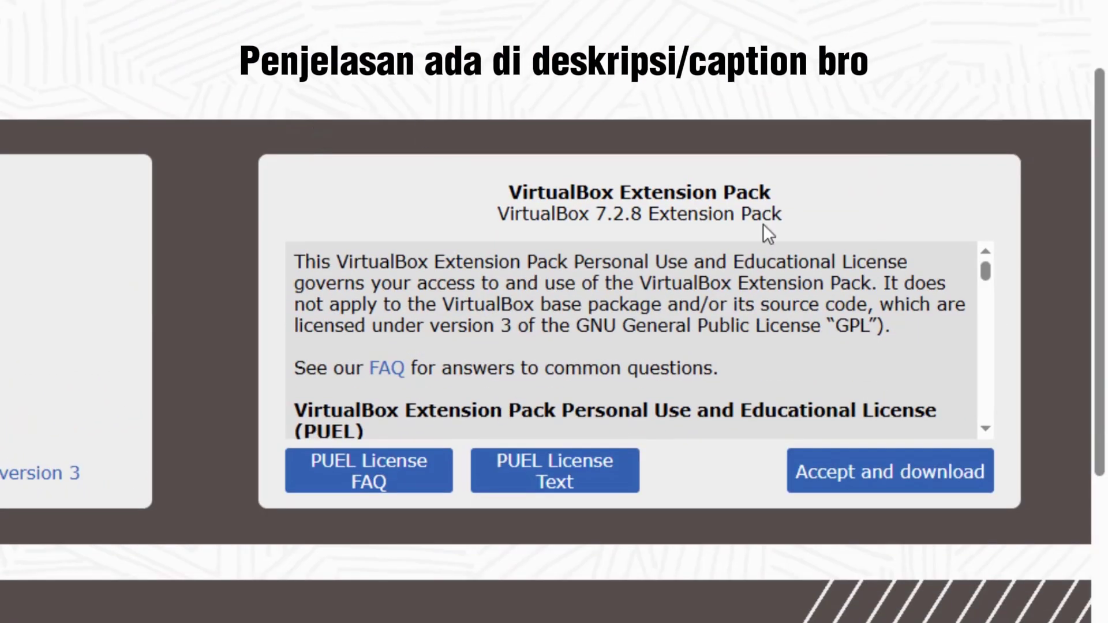
{"action": "left_click_drag", "start_coordinate": [512, 190], "coordinate": [766, 195]}
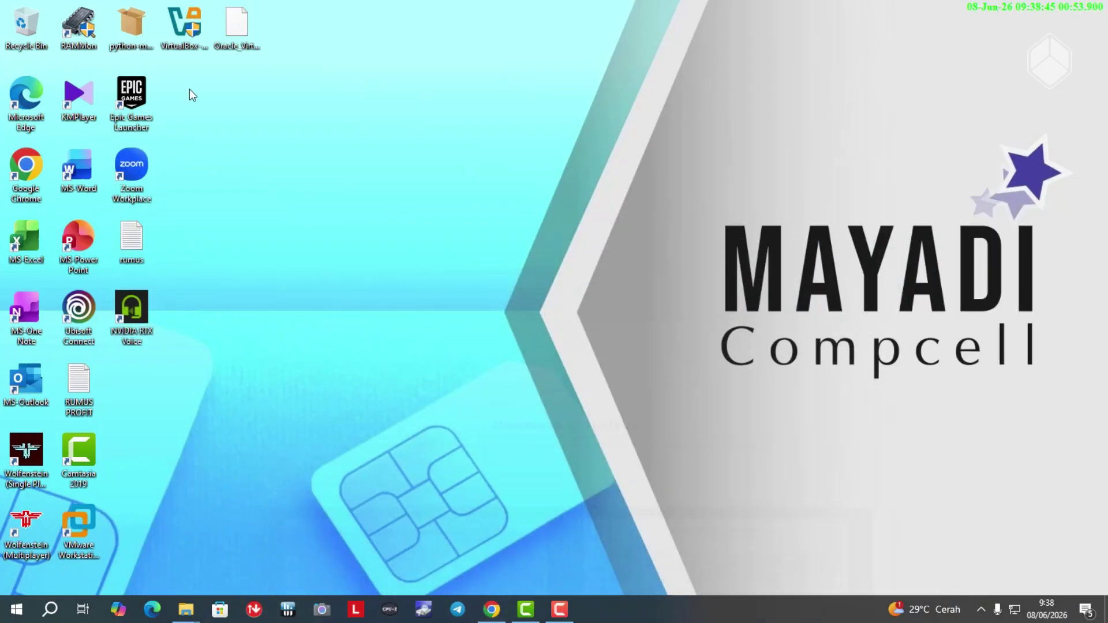
Minimize the browser and highlight the downloaded Python manager, VirtualBox and Extension Pack files on the desktop.
{"action": "left_click", "coordinate": [1039, 12]}
{"action": "left_click", "coordinate": [373, 60]}
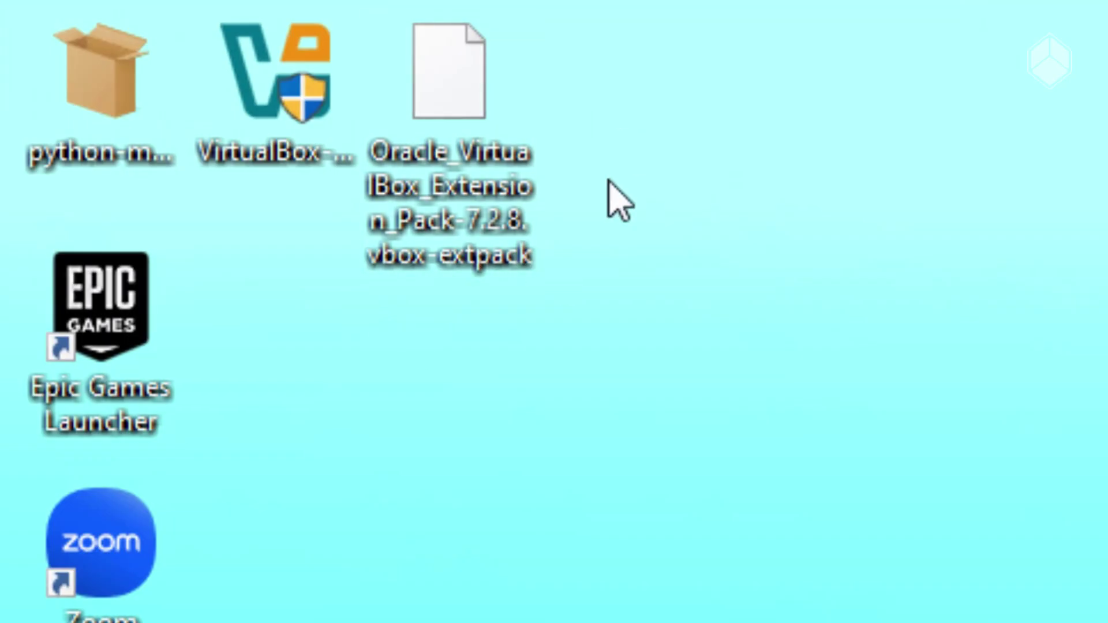
{"action": "left_click_drag", "start_coordinate": [664, 172], "coordinate": [58, 64]}
{"action": "left_click", "coordinate": [524, 348]}
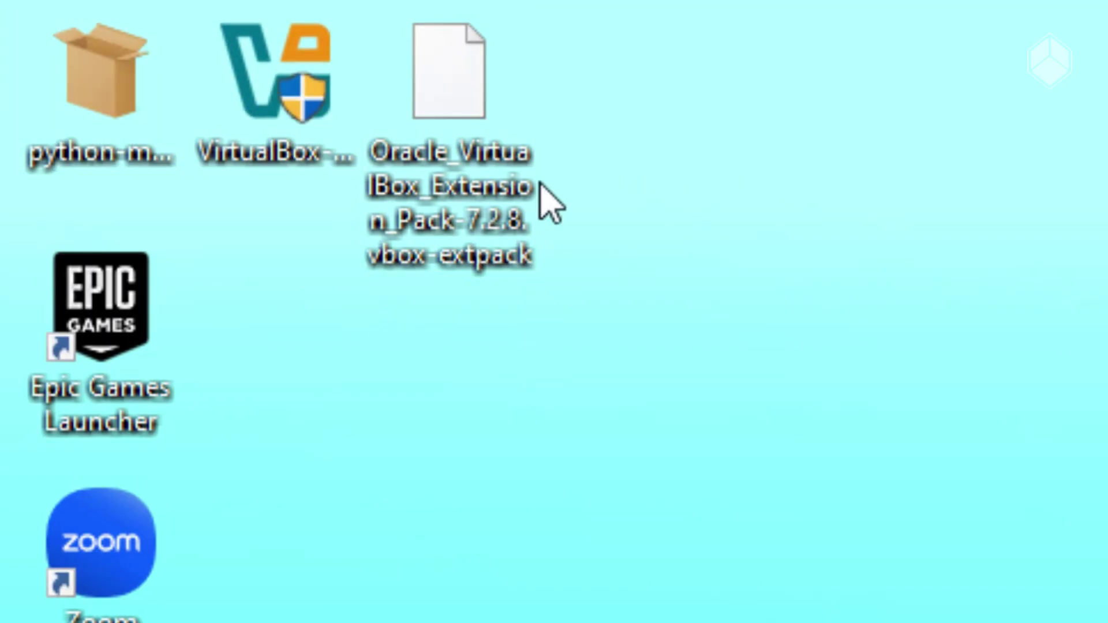
{"action": "left_click_drag", "start_coordinate": [650, 168], "coordinate": [98, 92]}
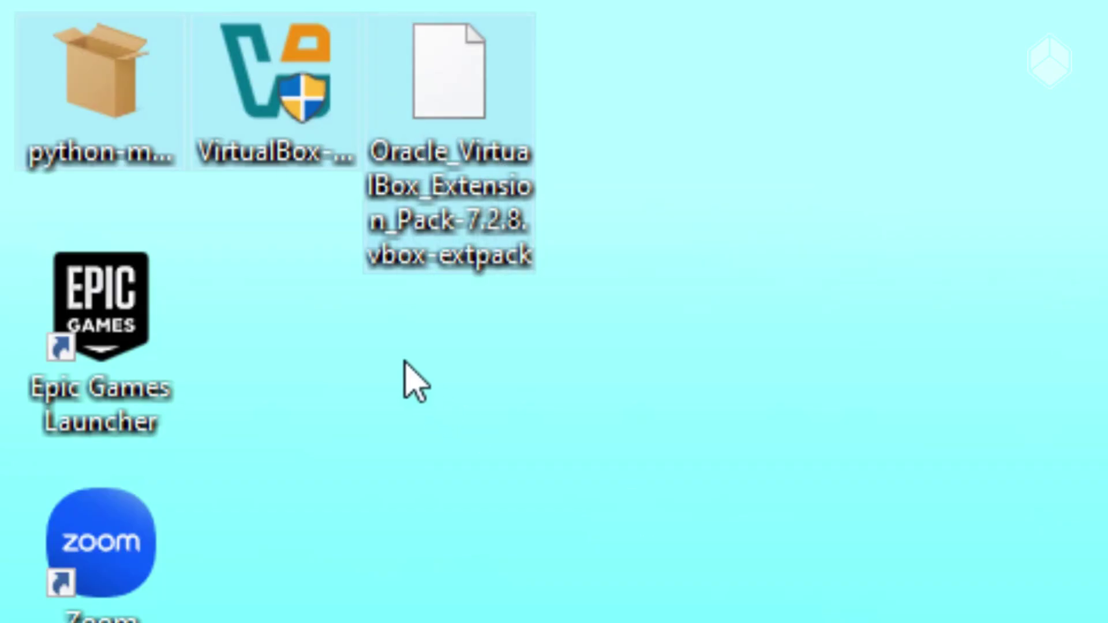
Run the python-manager-26.1 installer from the desktop and install the Python Install Manager.
{"action": "left_click", "coordinate": [72, 101]}
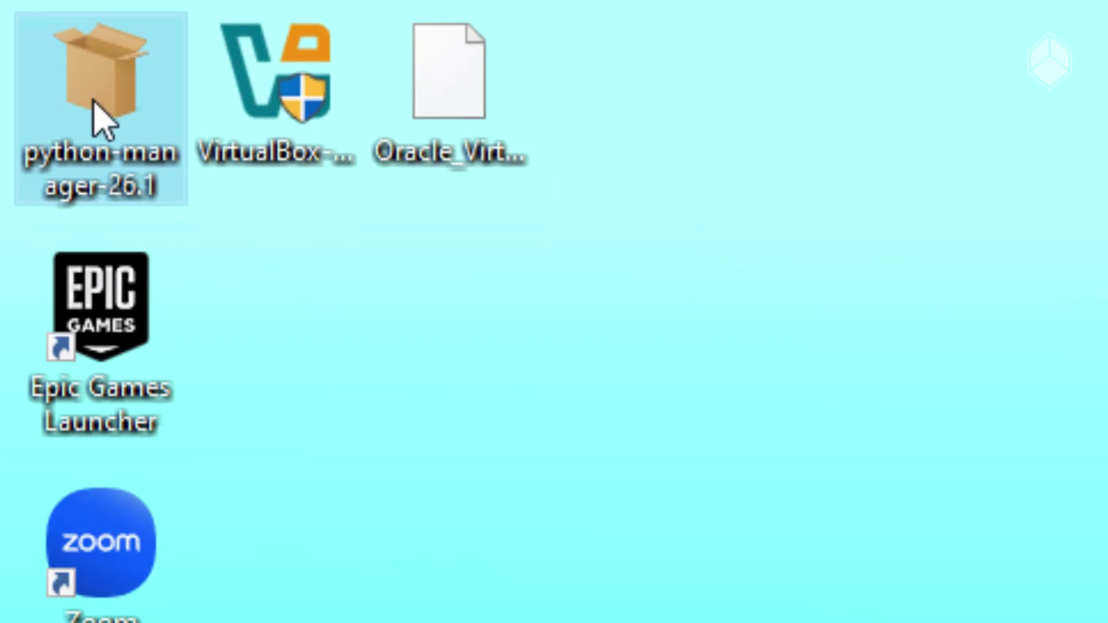
{"action": "double_click", "coordinate": [94, 101]}
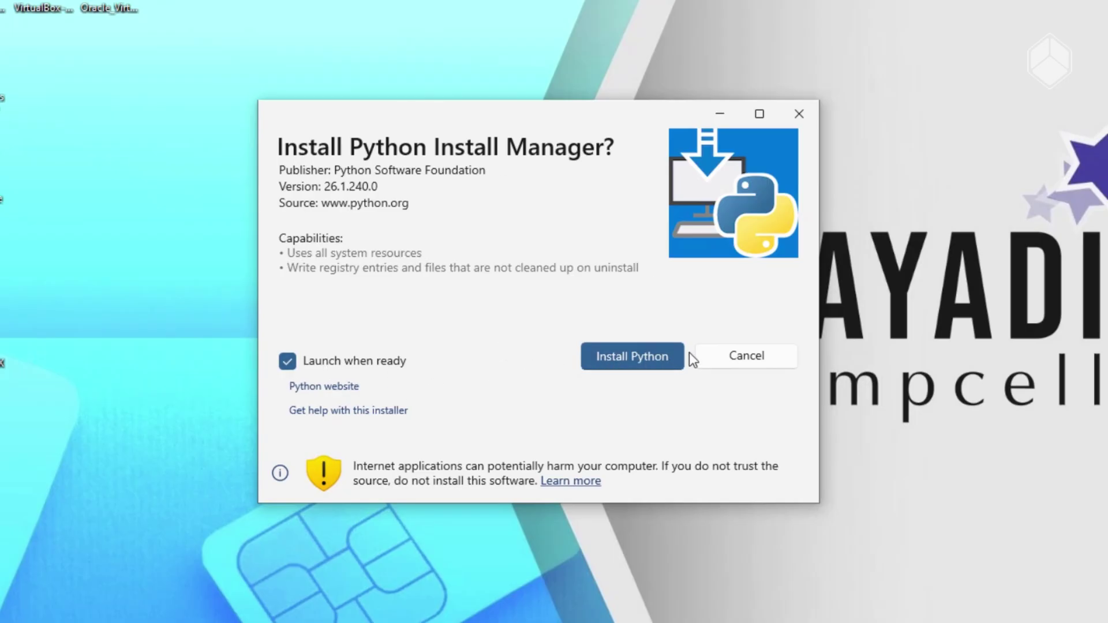
{"action": "left_click", "coordinate": [661, 350]}
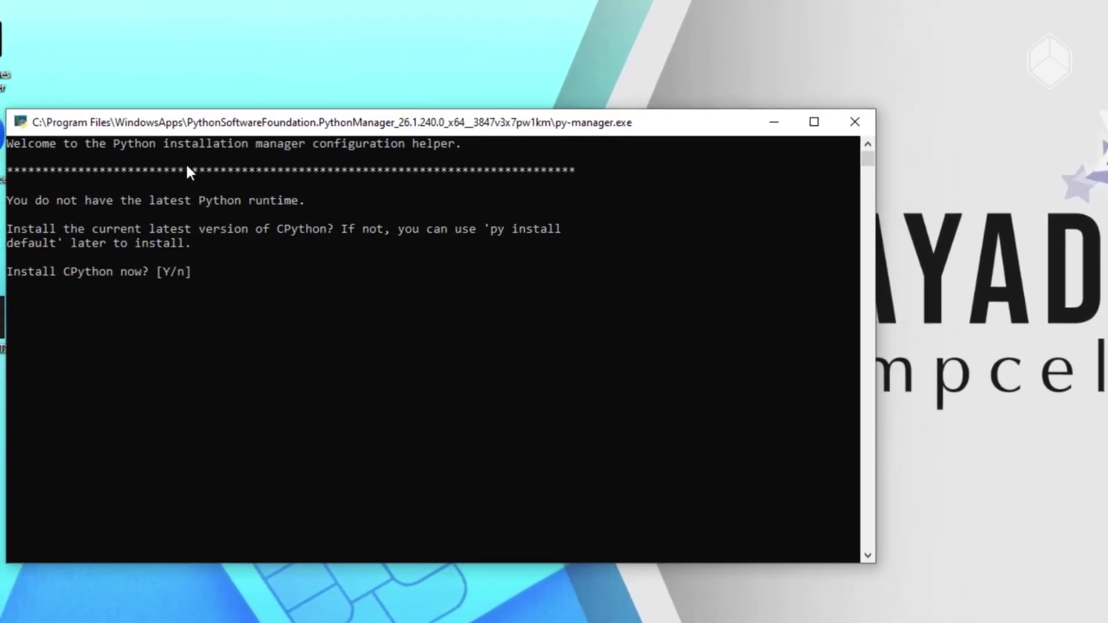
Install the latest CPython runtime through the configuration helper and decline the online help.
{"action": "left_click_drag", "start_coordinate": [219, 131], "coordinate": [394, 106]}
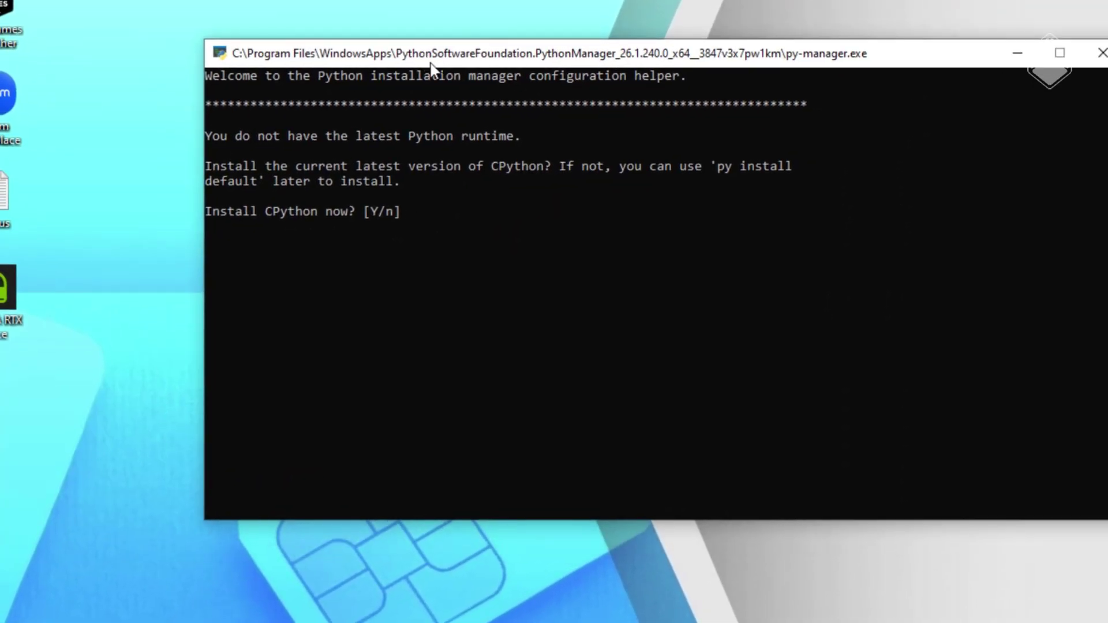
{"action": "type", "text": "y"}
{"action": "key", "text": "Return"}
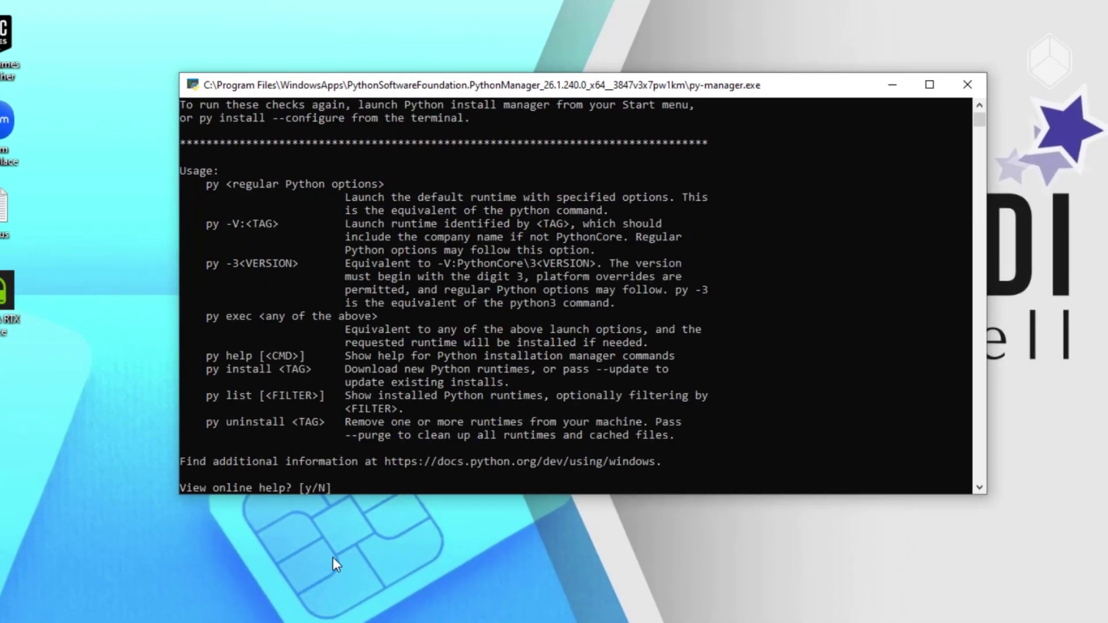
{"action": "key", "text": "Return"}
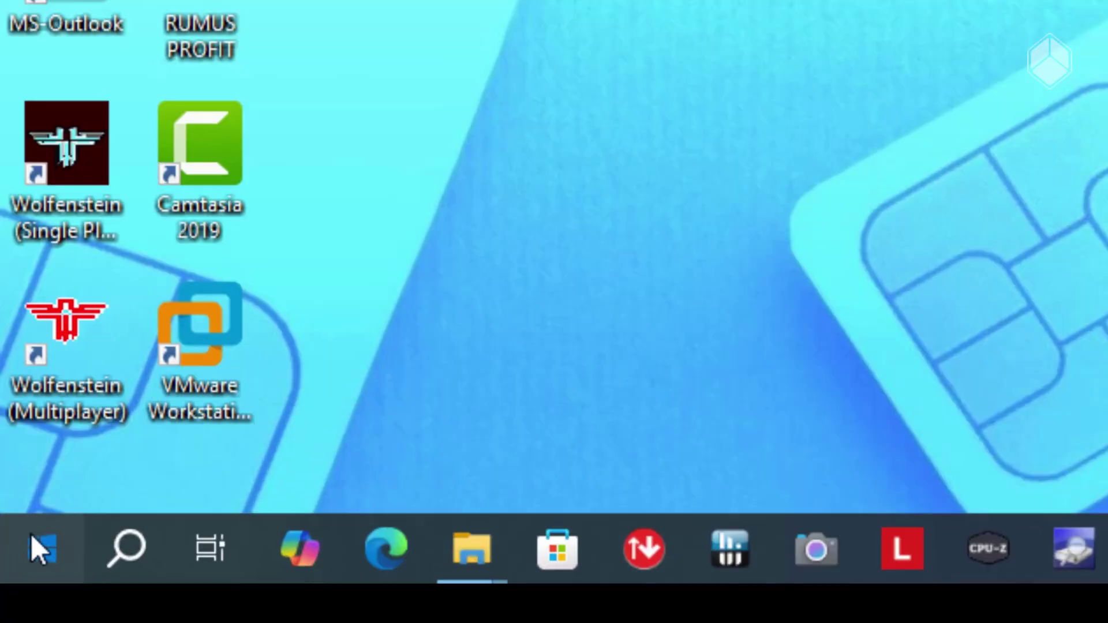
Restart the computer.
{"action": "left_click", "coordinate": [34, 543]}
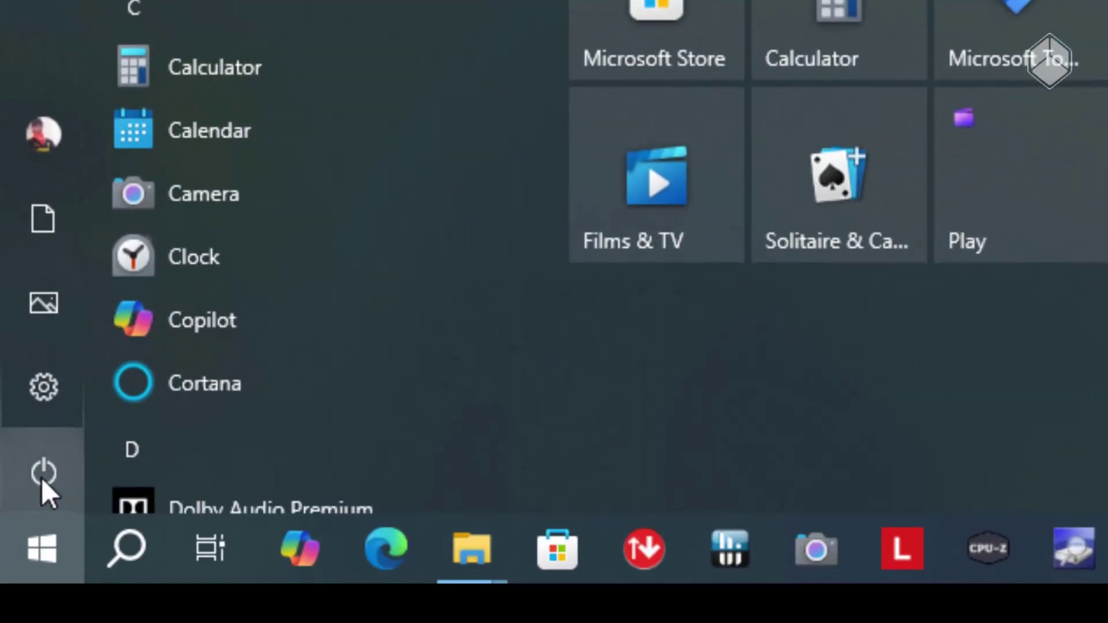
{"action": "left_click", "coordinate": [81, 462]}
{"action": "left_click", "coordinate": [161, 383]}
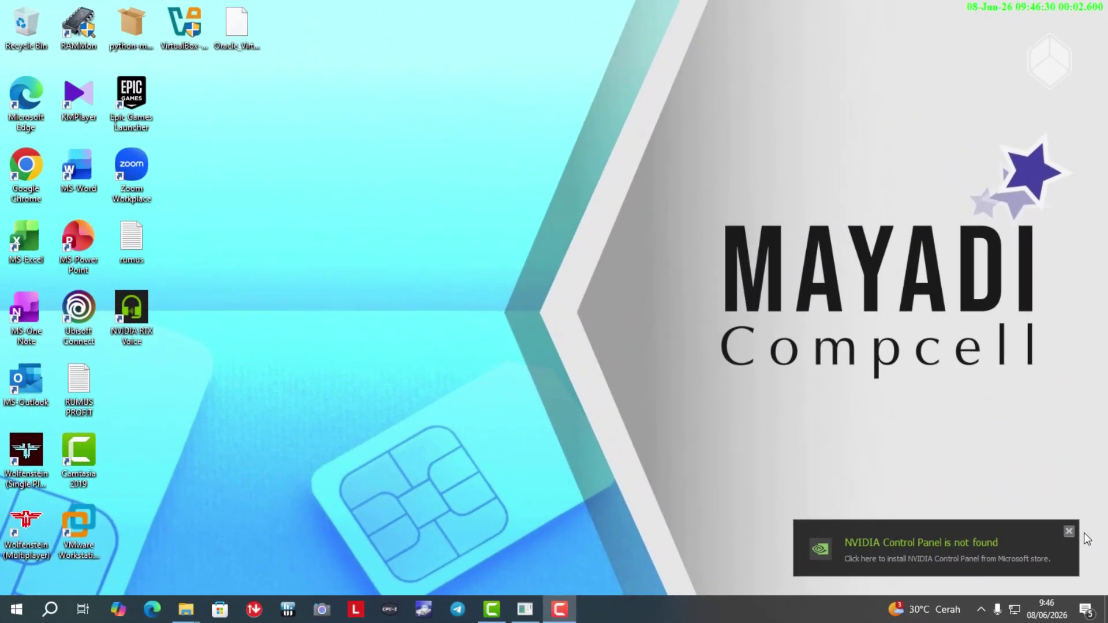
Run the VirtualBox 7.2.8 installer from the desktop and accept its license agreement.
{"action": "left_click", "coordinate": [185, 29]}
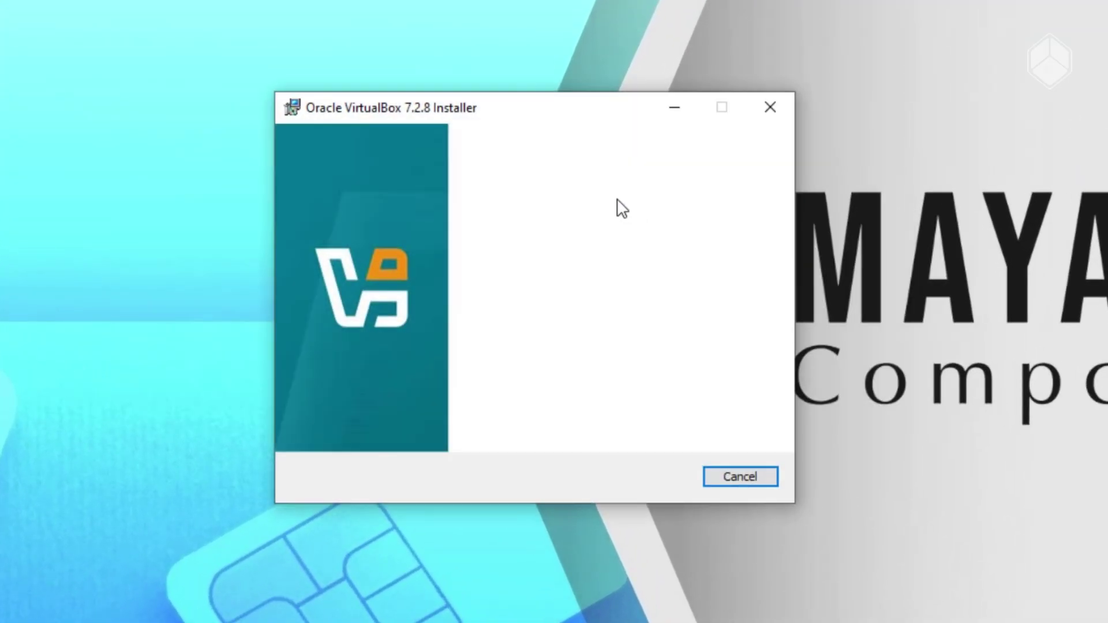
{"action": "left_click_drag", "start_coordinate": [600, 118], "coordinate": [514, 137]}
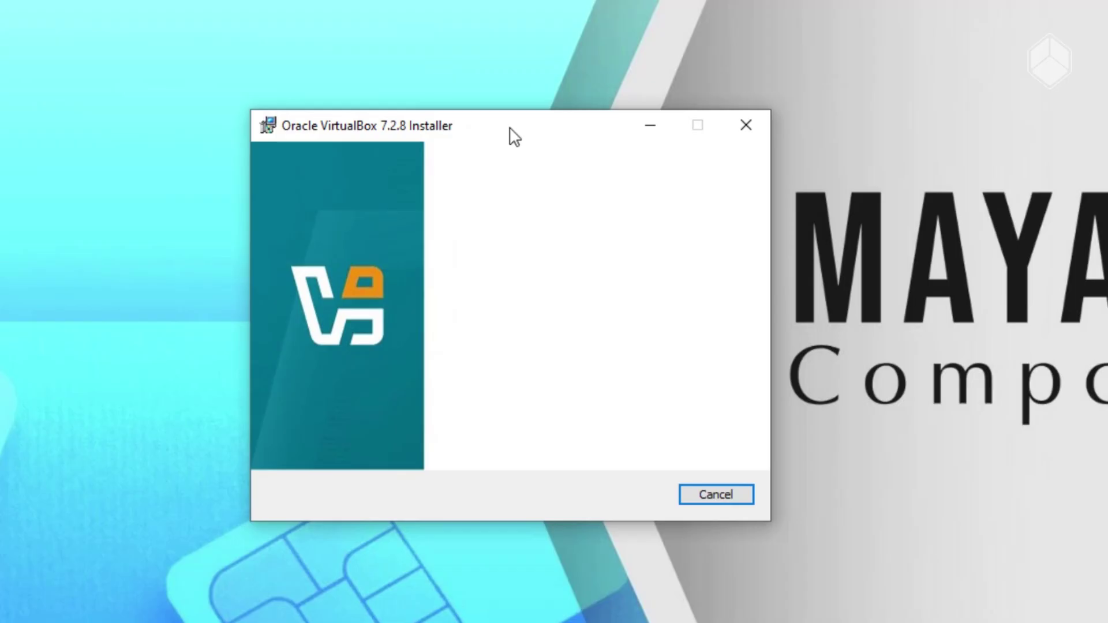
{"action": "left_click", "coordinate": [640, 495]}
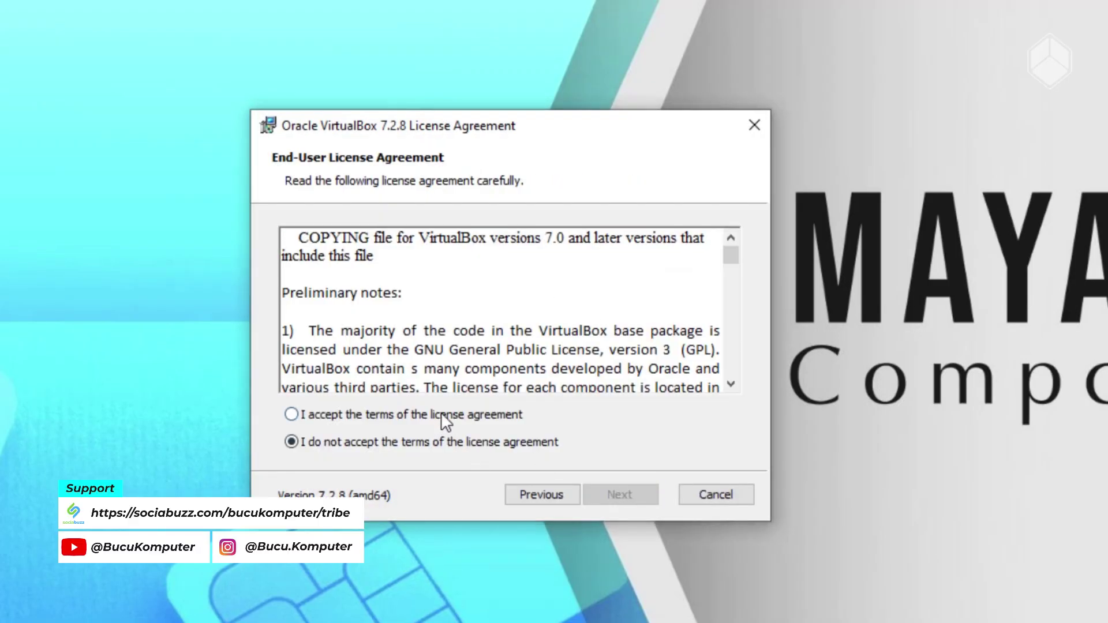
{"action": "left_click", "coordinate": [443, 415]}
{"action": "left_click", "coordinate": [646, 495]}
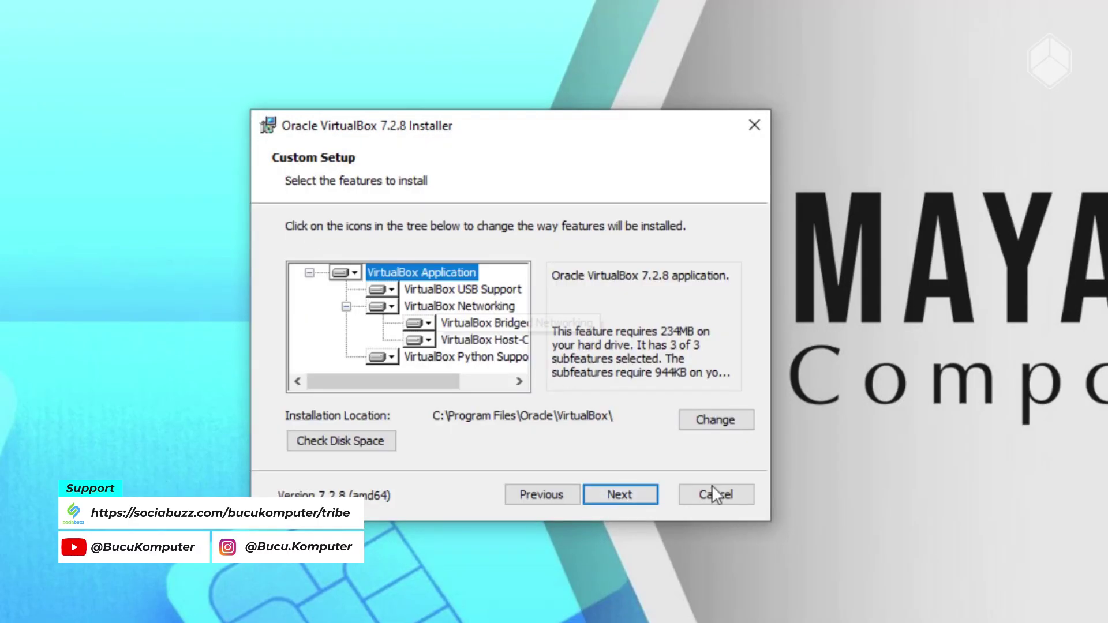
Install VirtualBox 7.2.8 with the default features, location and startup options, and finish with VirtualBox set to start.
{"action": "left_click", "coordinate": [616, 495]}
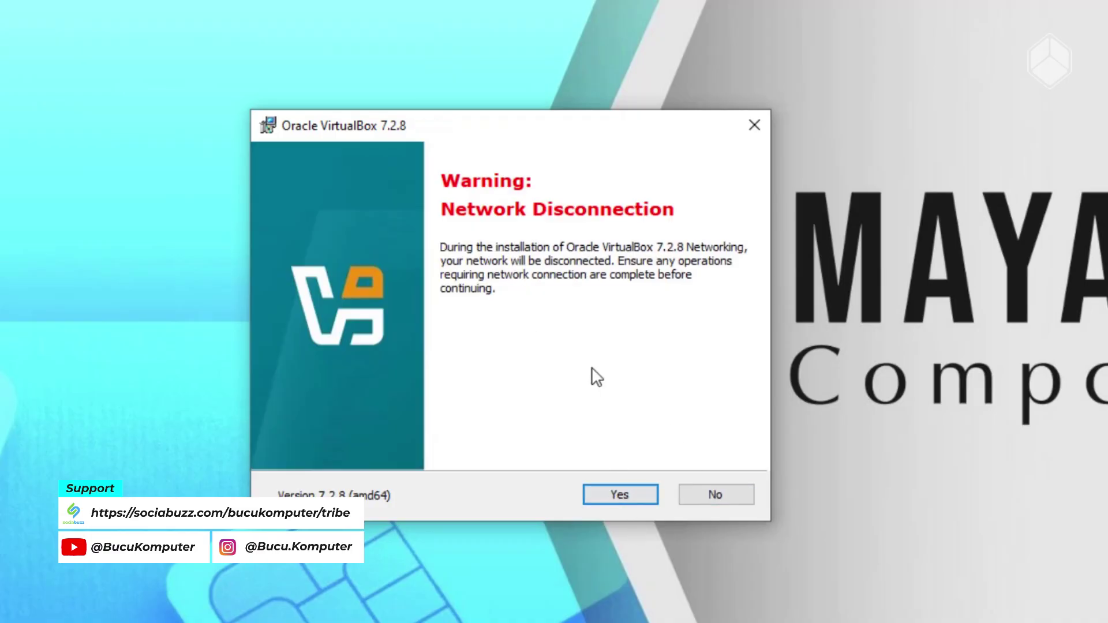
{"action": "left_click", "coordinate": [636, 497]}
{"action": "left_click", "coordinate": [640, 494]}
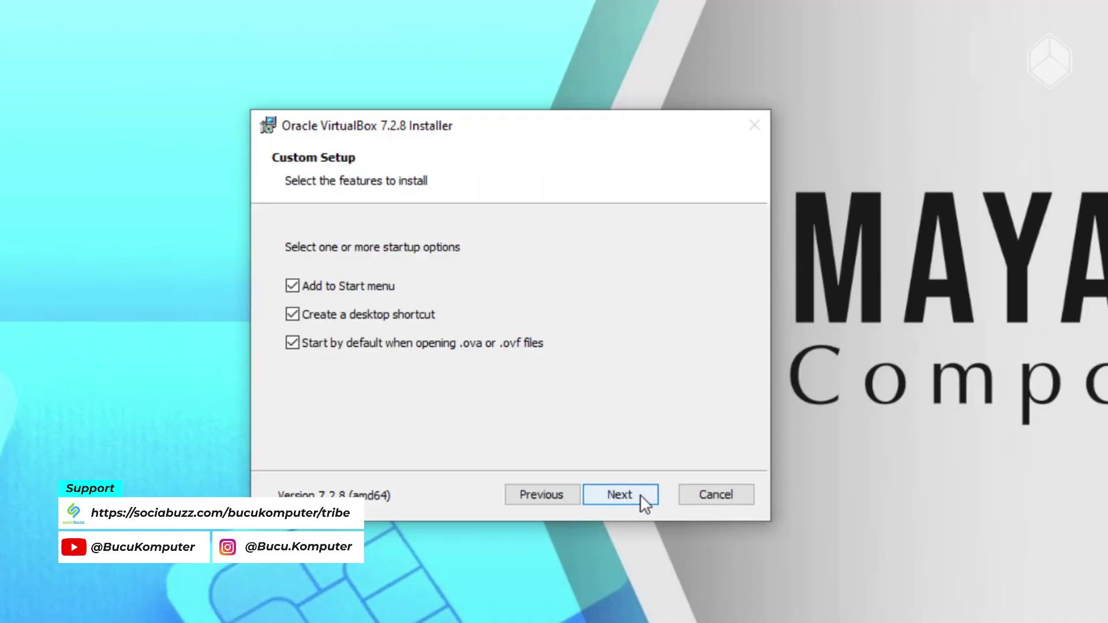
{"action": "left_click", "coordinate": [640, 494]}
{"action": "left_click", "coordinate": [639, 494]}
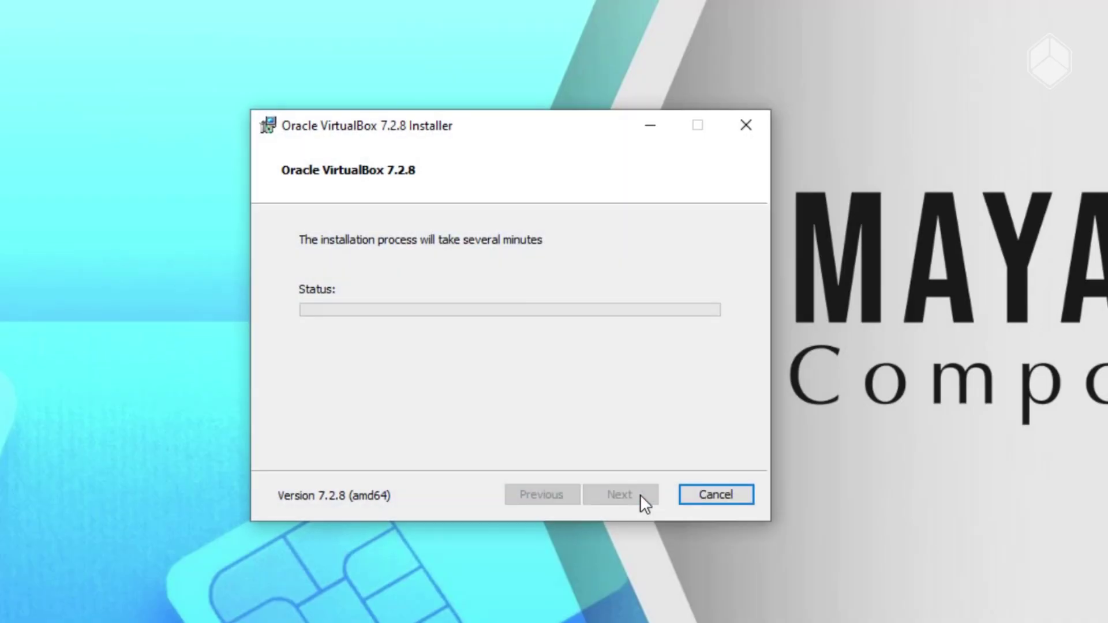
{"action": "left_click_drag", "start_coordinate": [554, 123], "coordinate": [569, 121]}
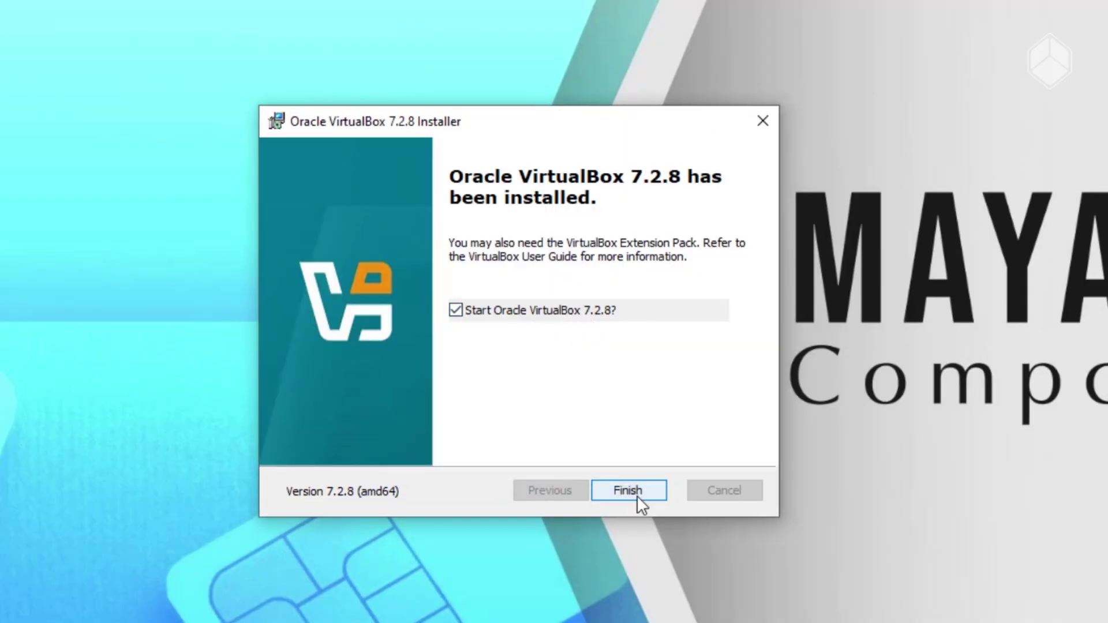
{"action": "left_click", "coordinate": [637, 495]}
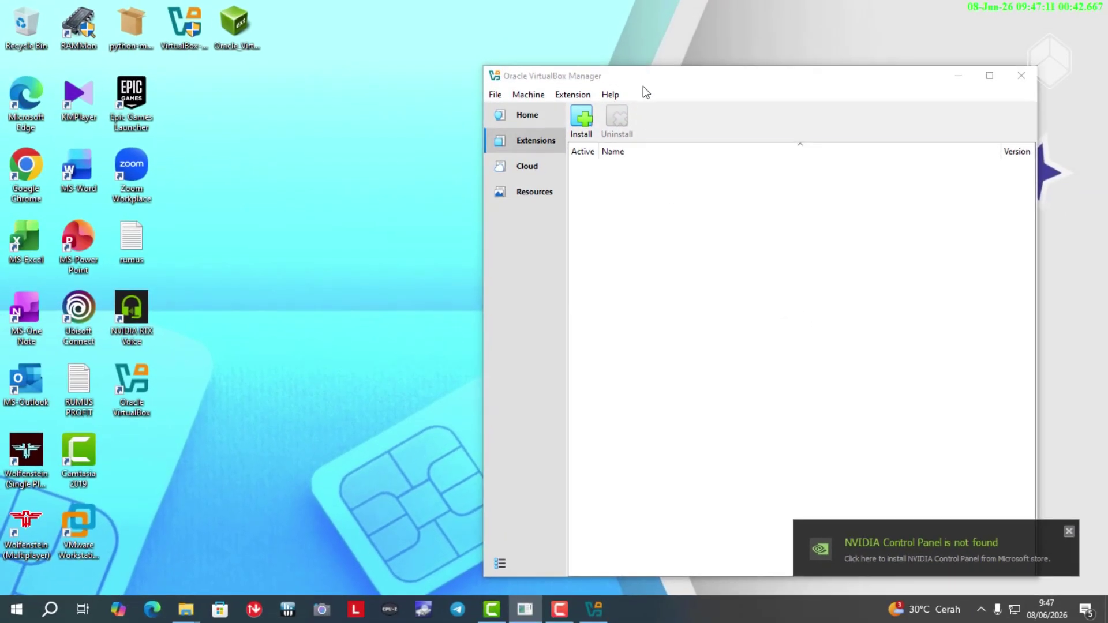
View the Home page of VirtualBox Manager and return to the Extensions page.
{"action": "left_click_drag", "start_coordinate": [643, 85], "coordinate": [482, 52]}
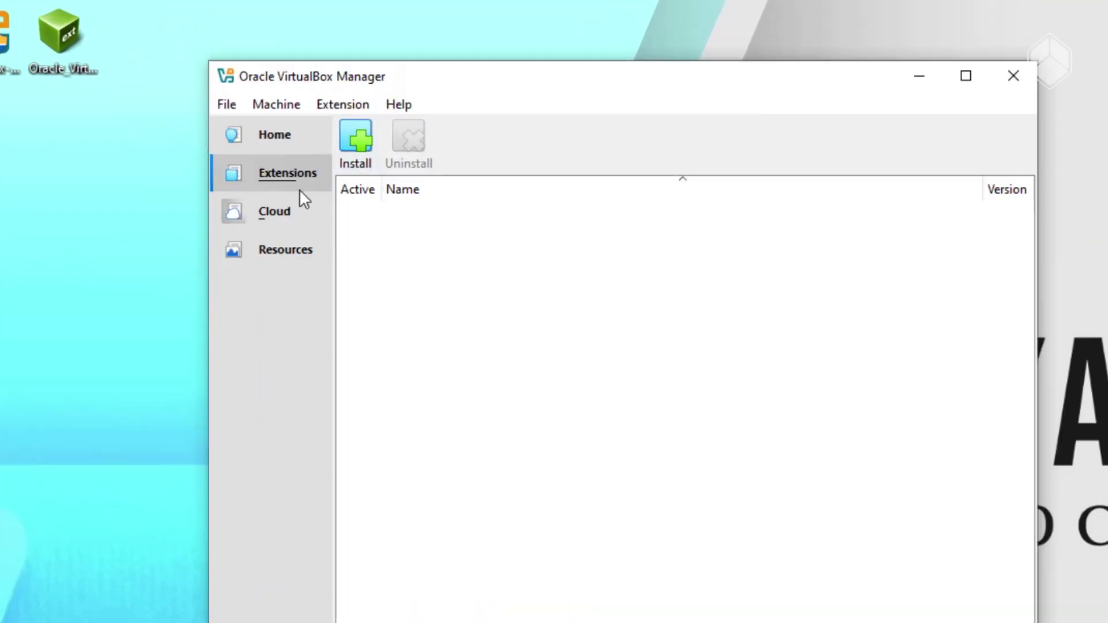
{"action": "left_click", "coordinate": [378, 86]}
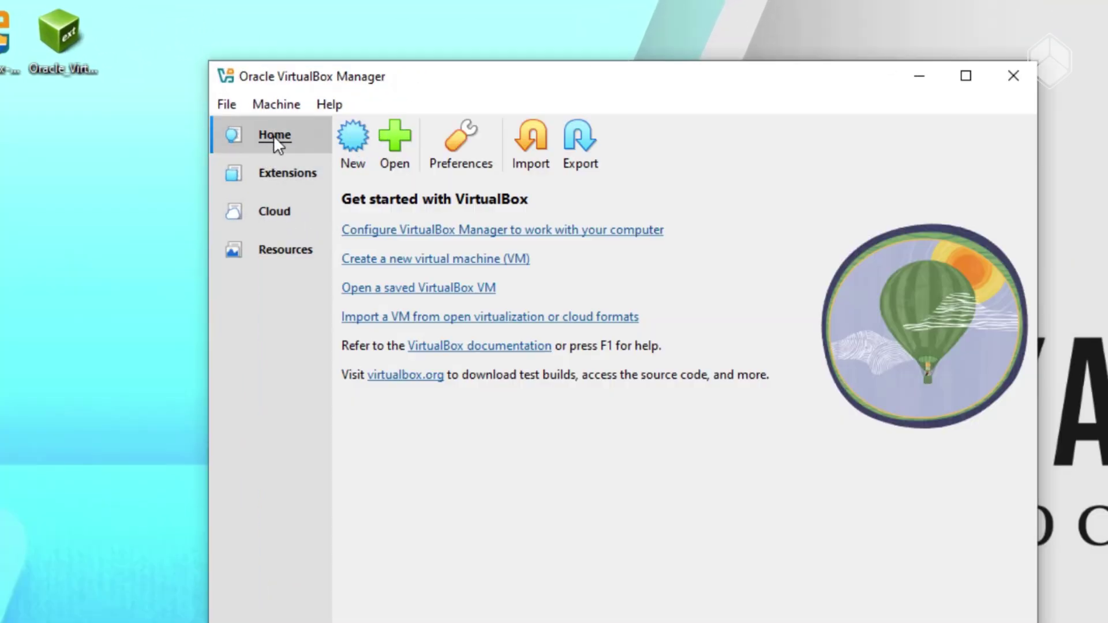
{"action": "left_click", "coordinate": [277, 174]}
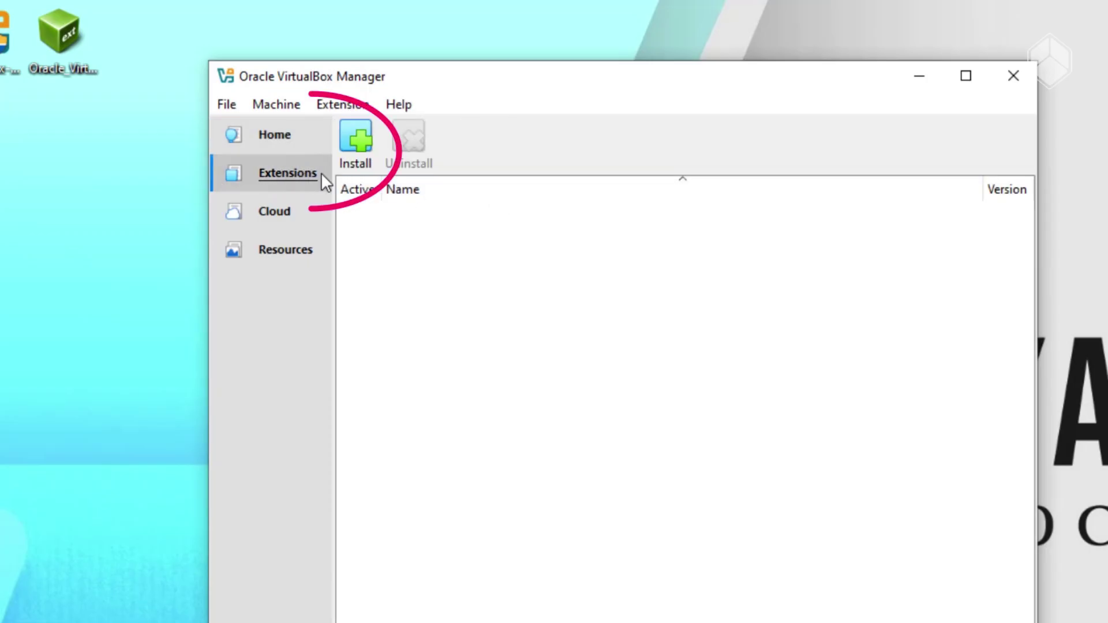
{"action": "mouse_move", "coordinate": [412, 81]}
{"action": "left_mouse_down"}
{"action": "mouse_move", "coordinate": [455, 82]}
{"action": "mouse_move", "coordinate": [424, 86]}
{"action": "left_mouse_up"}
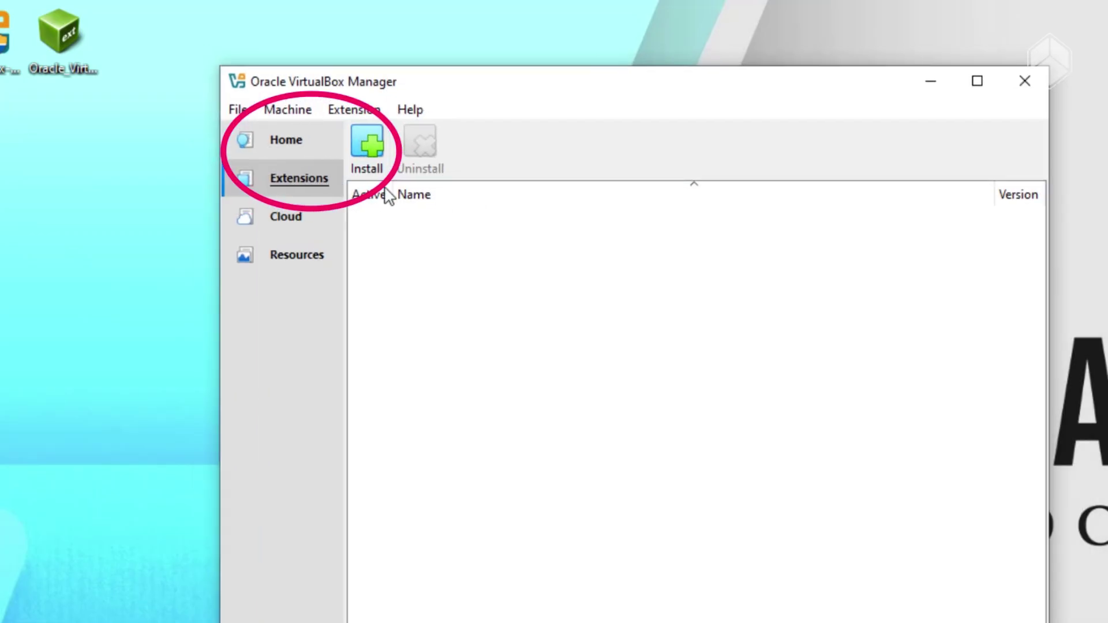
{"action": "left_click", "coordinate": [364, 163]}
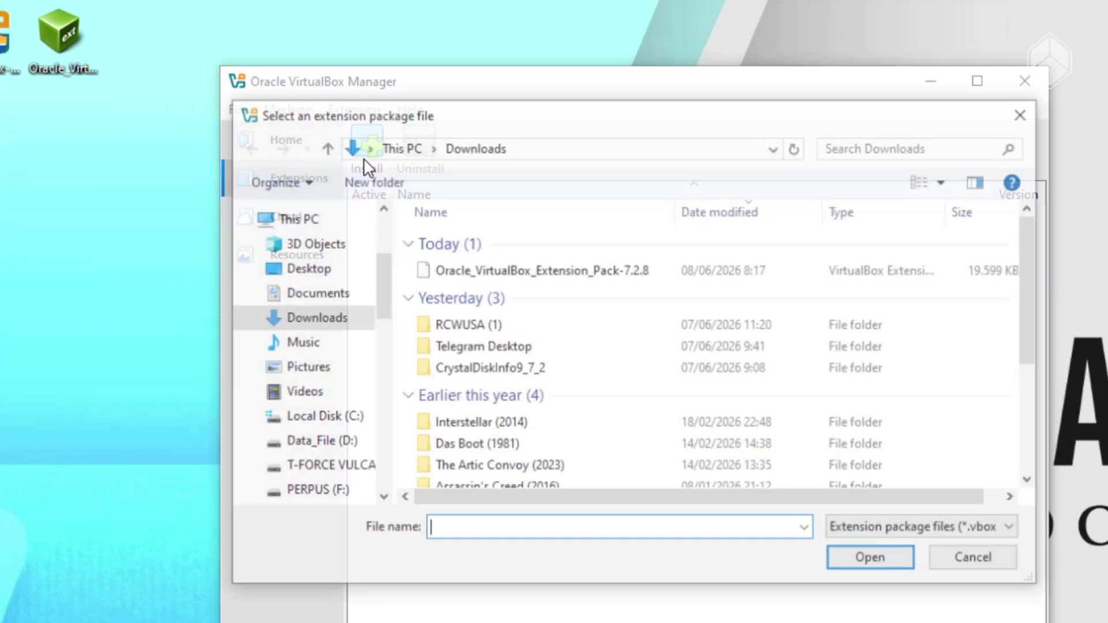
{"action": "left_click_drag", "start_coordinate": [532, 104], "coordinate": [477, 156]}
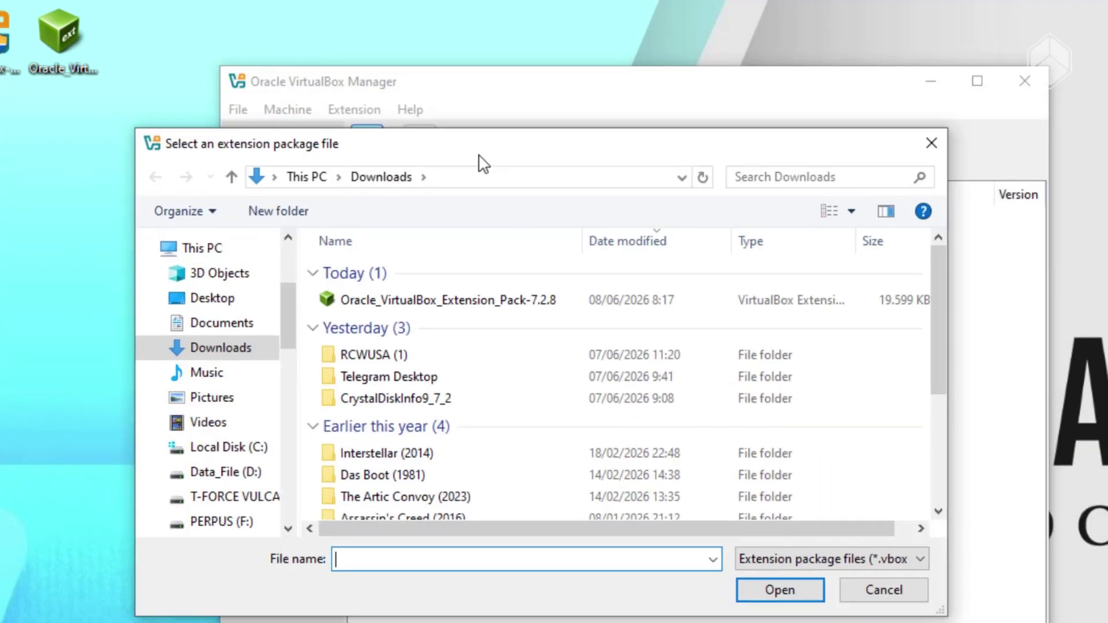
{"action": "left_click", "coordinate": [462, 303]}
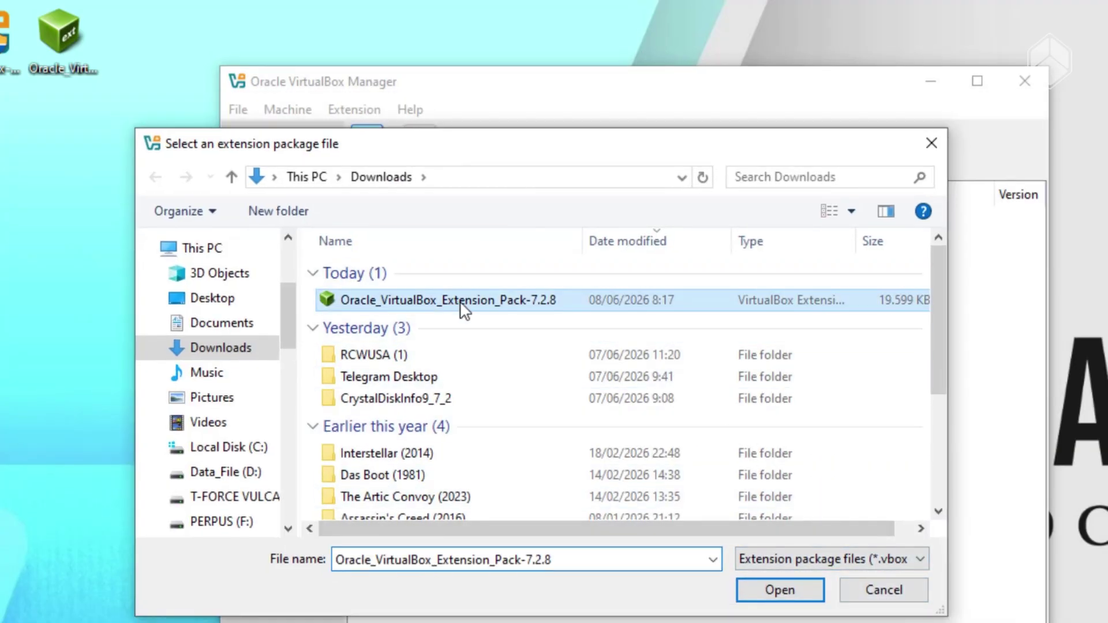
{"action": "left_click", "coordinate": [904, 598]}
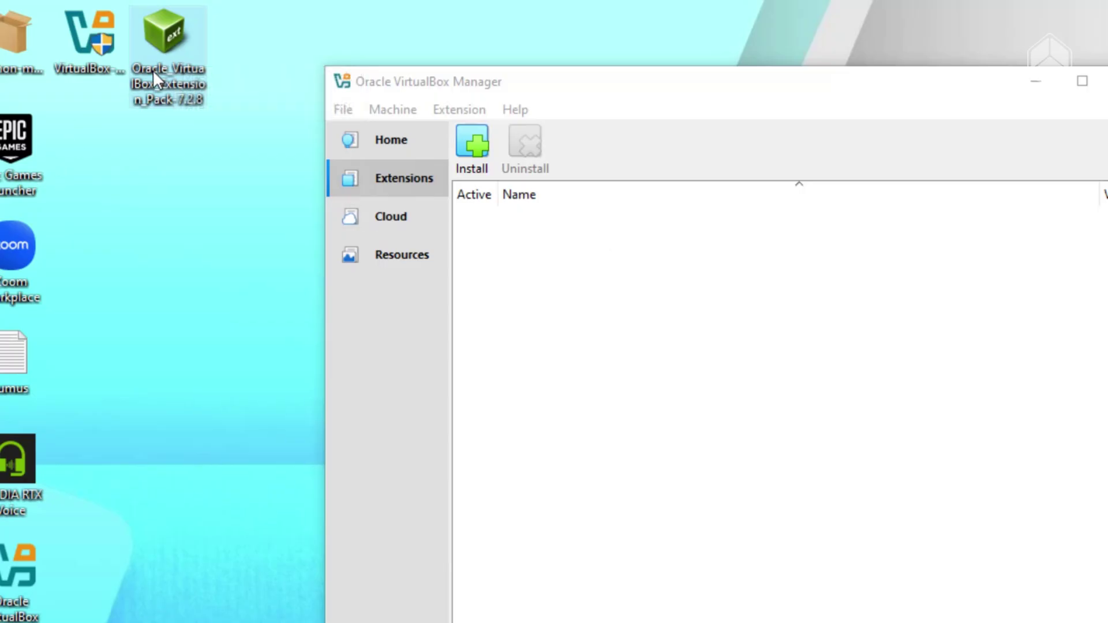
Install the Oracle VirtualBox Extension Pack 7.2.8 from the desktop and accept its license agreement.
{"action": "double_click", "coordinate": [171, 36]}
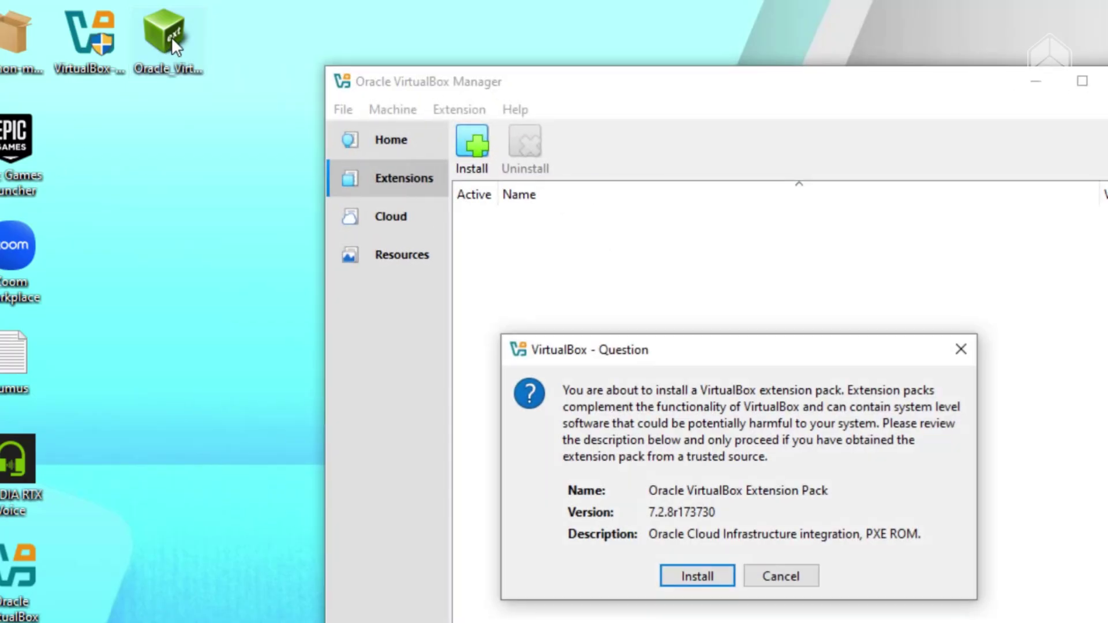
{"action": "left_click", "coordinate": [701, 576]}
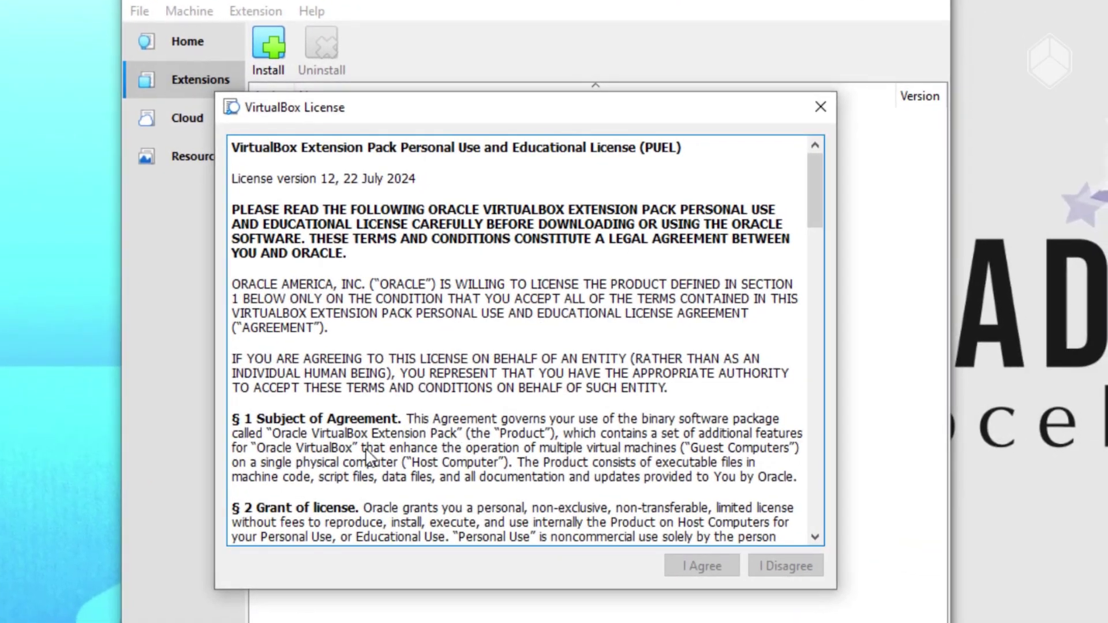
{"action": "left_click_drag", "start_coordinate": [819, 169], "coordinate": [819, 474]}
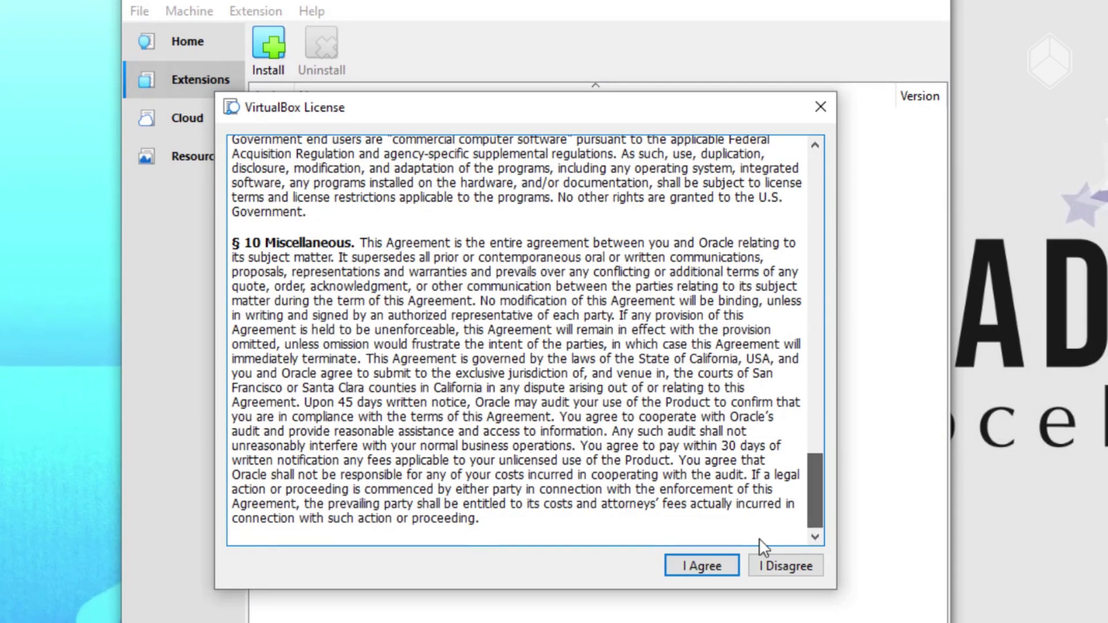
{"action": "left_click", "coordinate": [716, 567]}
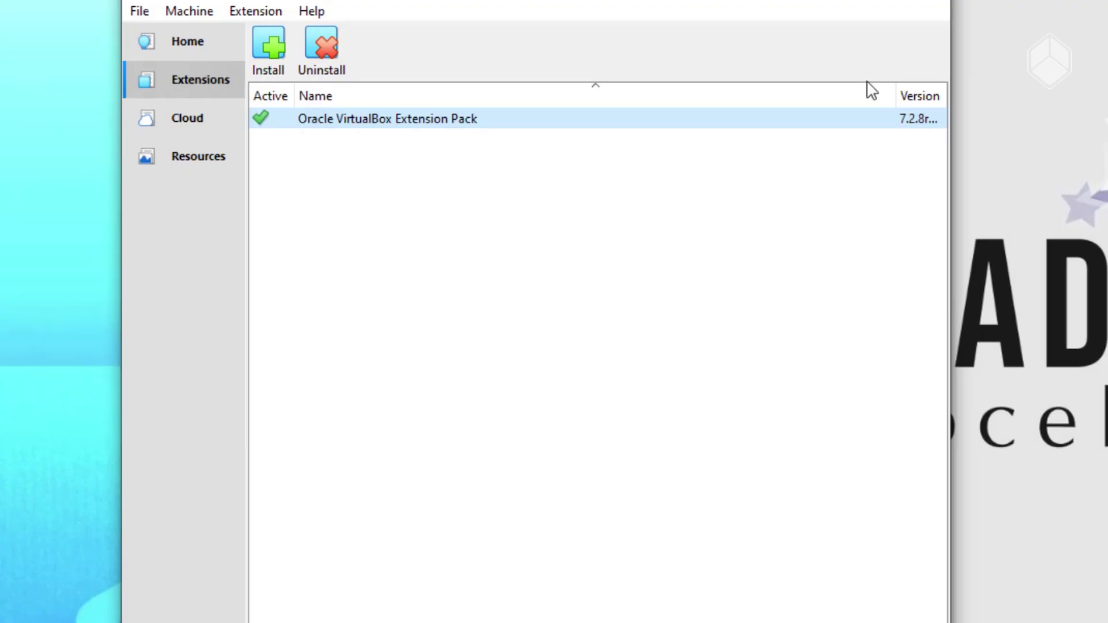
Close the duplicate VirtualBox Manager window and reposition the remaining one on the desktop.
{"action": "left_click_drag", "start_coordinate": [582, 17], "coordinate": [514, 97]}
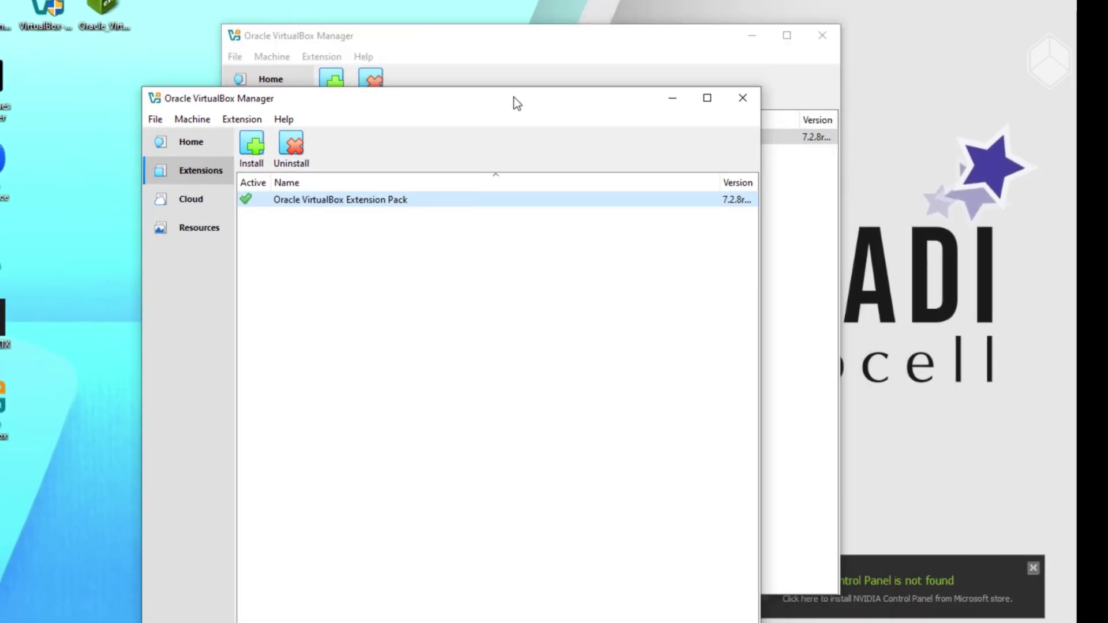
{"action": "left_click", "coordinate": [743, 99]}
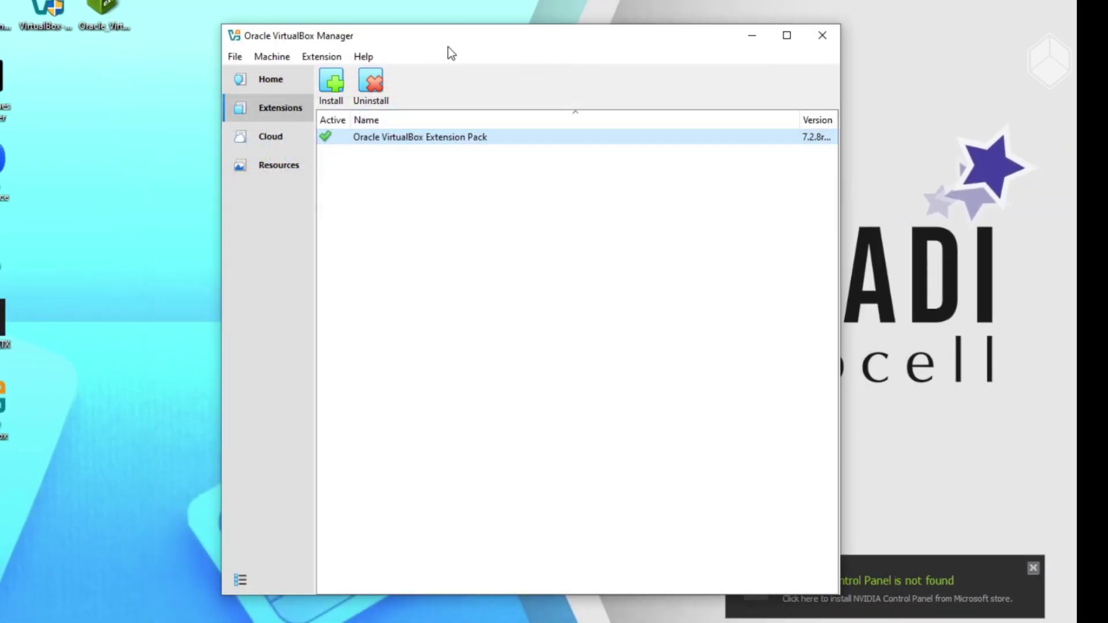
{"action": "left_click_drag", "start_coordinate": [448, 47], "coordinate": [409, 42]}
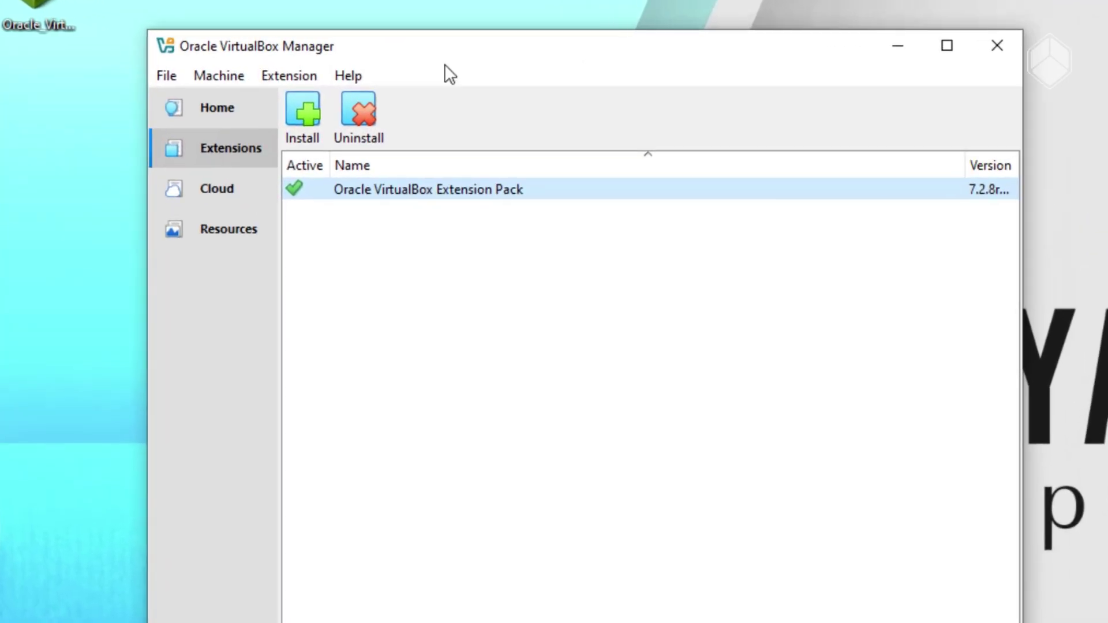
{"action": "left_click_drag", "start_coordinate": [438, 40], "coordinate": [536, 70]}
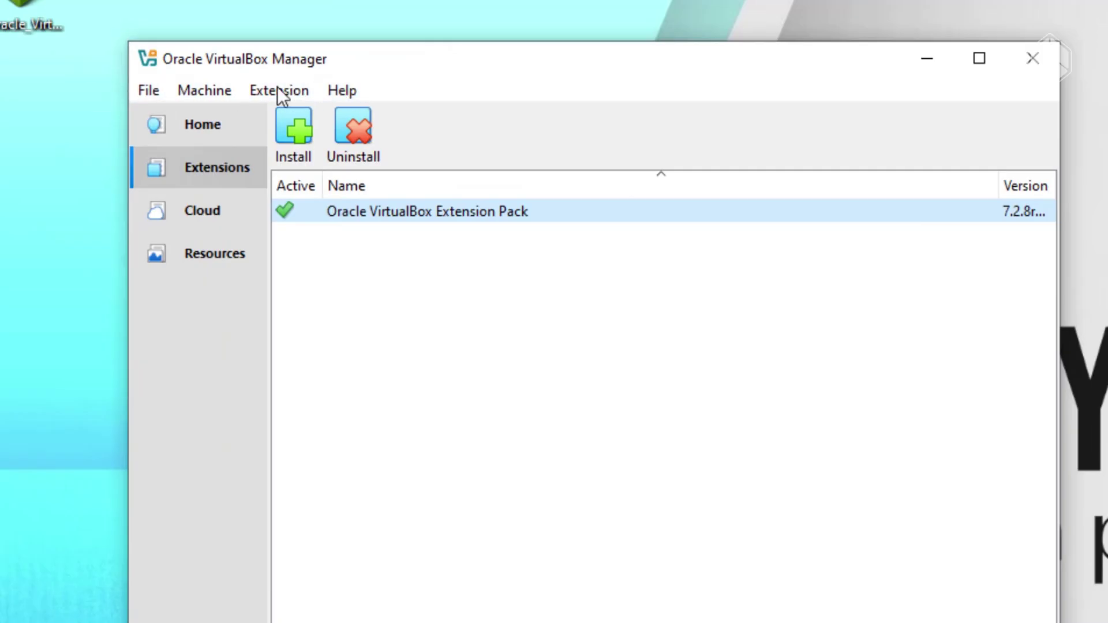
Start creating a new virtual machine and name it VM Windows XP Pro.
{"action": "left_click", "coordinate": [220, 96]}
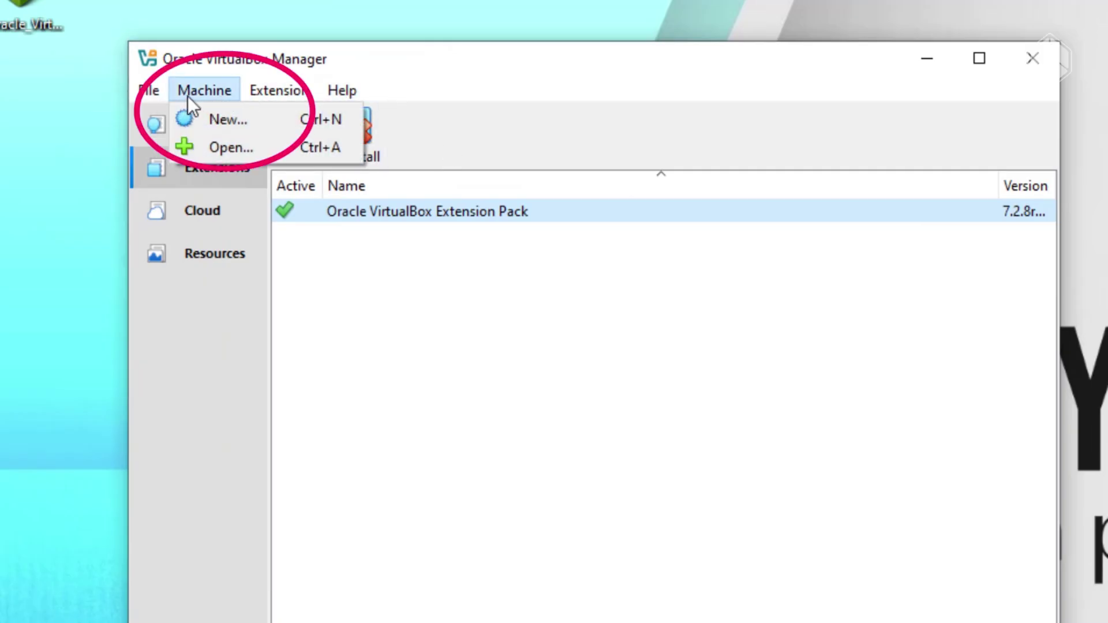
{"action": "left_click", "coordinate": [238, 119]}
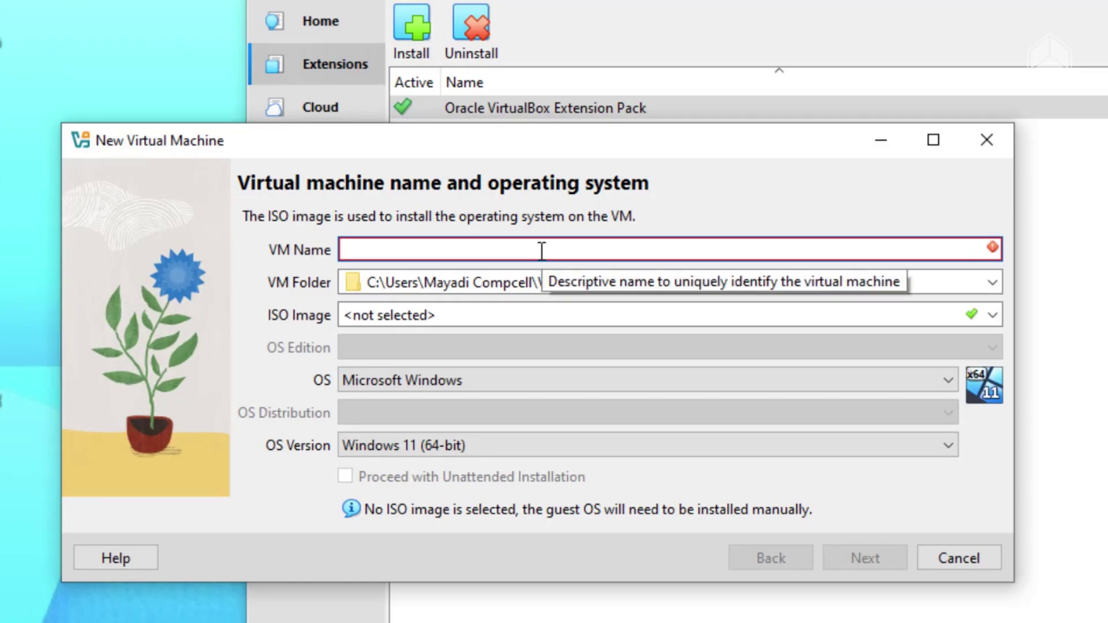
{"action": "type", "text": "Vi"}
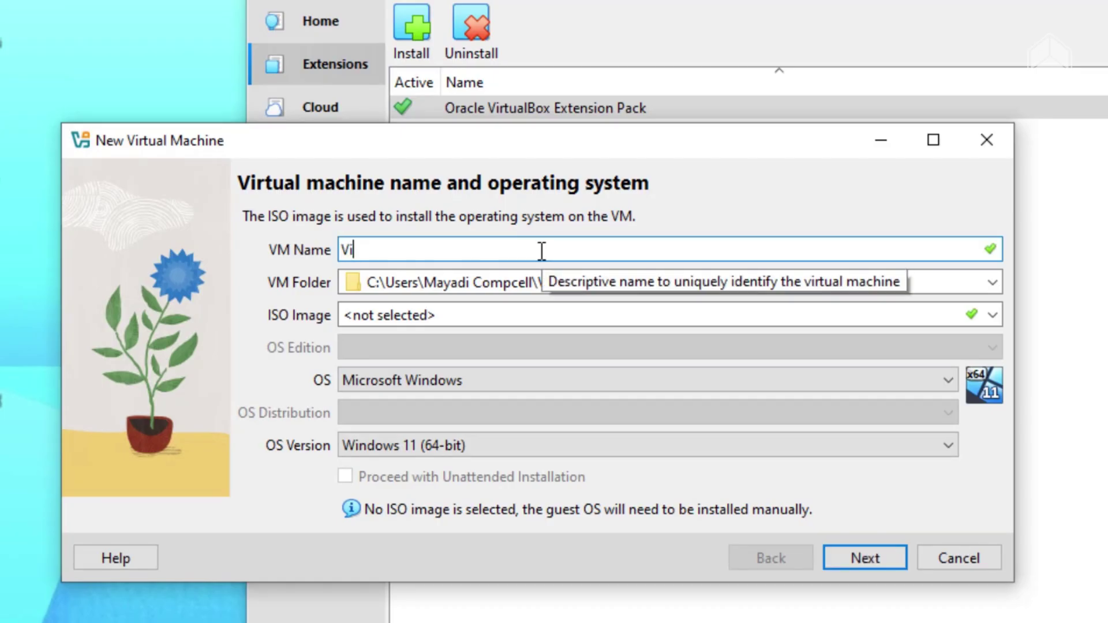
{"action": "type", "text": "ru"}
{"action": "key", "text": "BackSpace"}
{"action": "key", "text": "BackSpace"}
{"action": "key", "text": "BackSpace"}
{"action": "key", "text": "BackSpace"}
{"action": "type", "text": "VM Windows"}
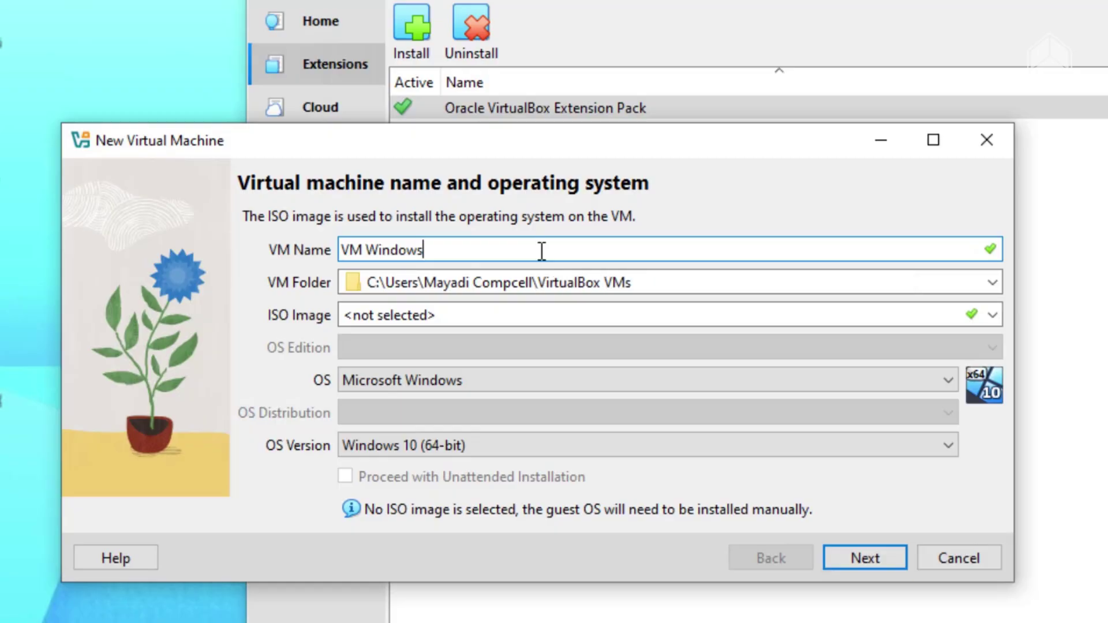
{"action": "type", "text": " XP Pro"}
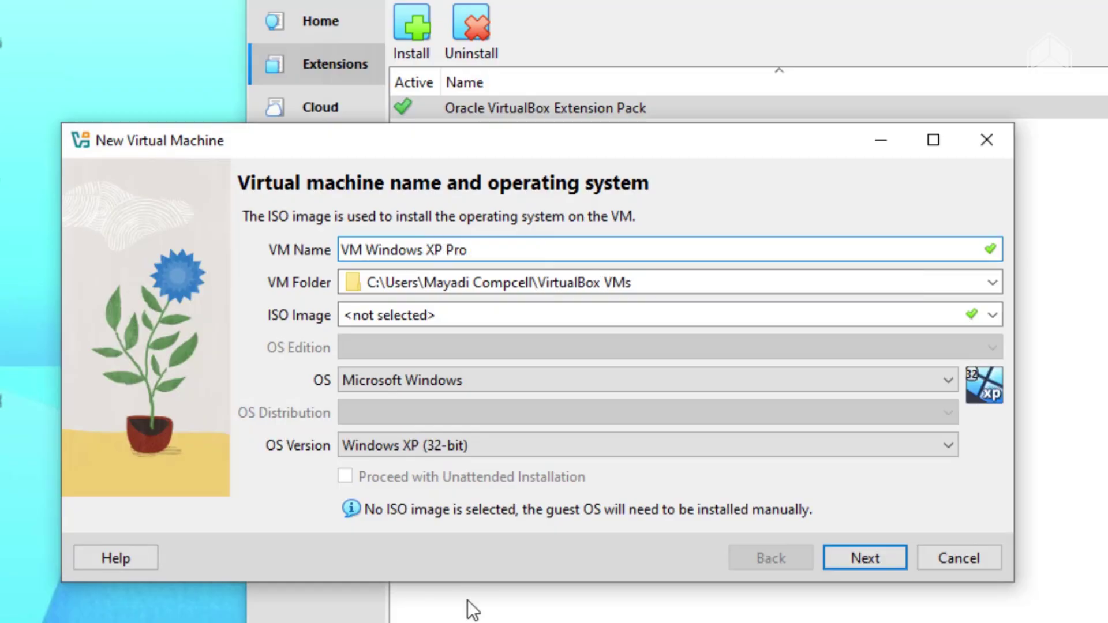
Set the virtual machine's folder to D:\Virtual Machine.
{"action": "left_click_drag", "start_coordinate": [417, 148], "coordinate": [494, 146]}
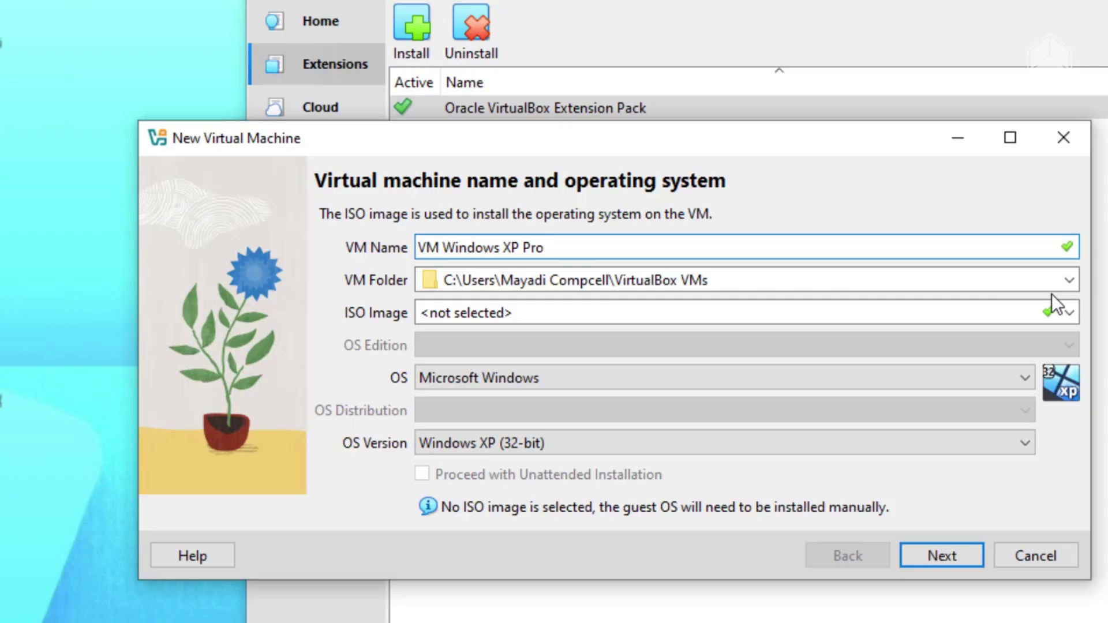
{"action": "left_click_drag", "start_coordinate": [801, 147], "coordinate": [848, 138]}
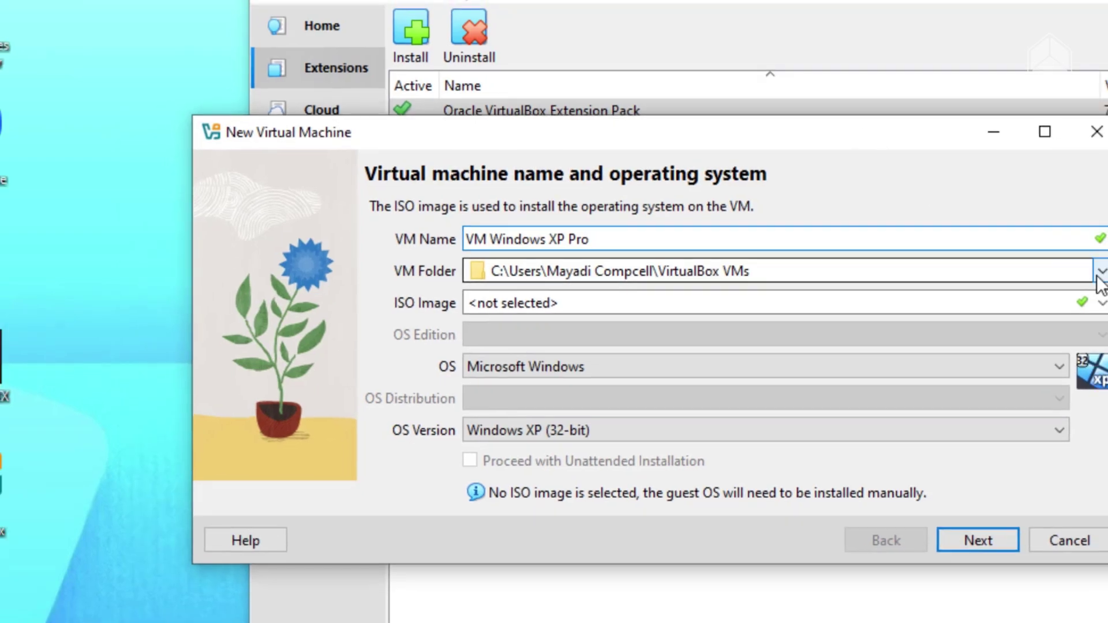
{"action": "left_click", "coordinate": [1101, 272]}
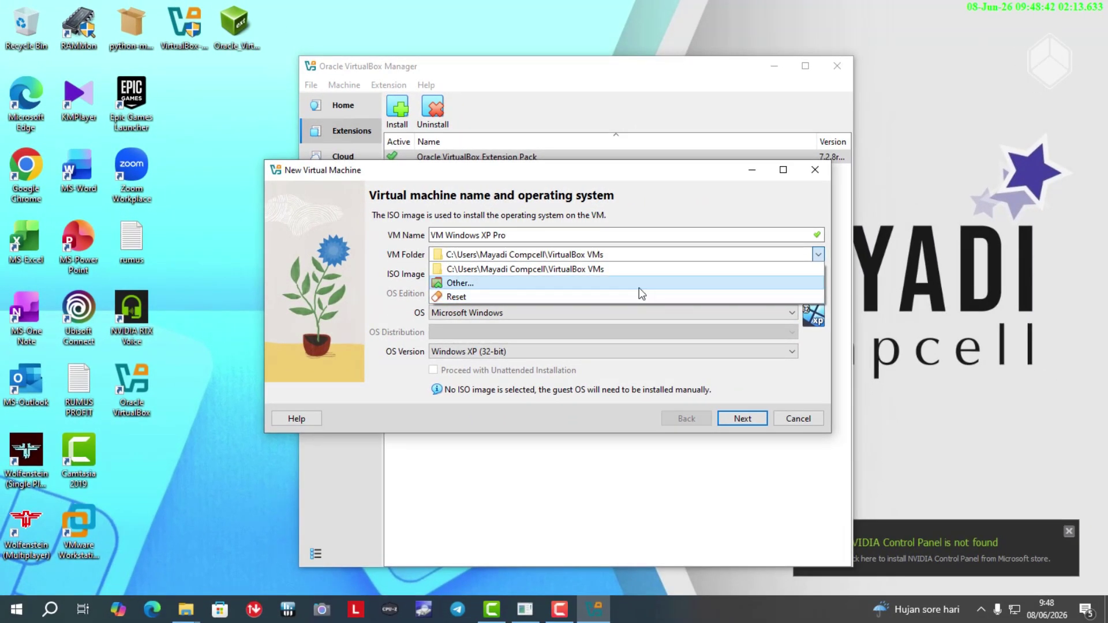
{"action": "left_click", "coordinate": [639, 287]}
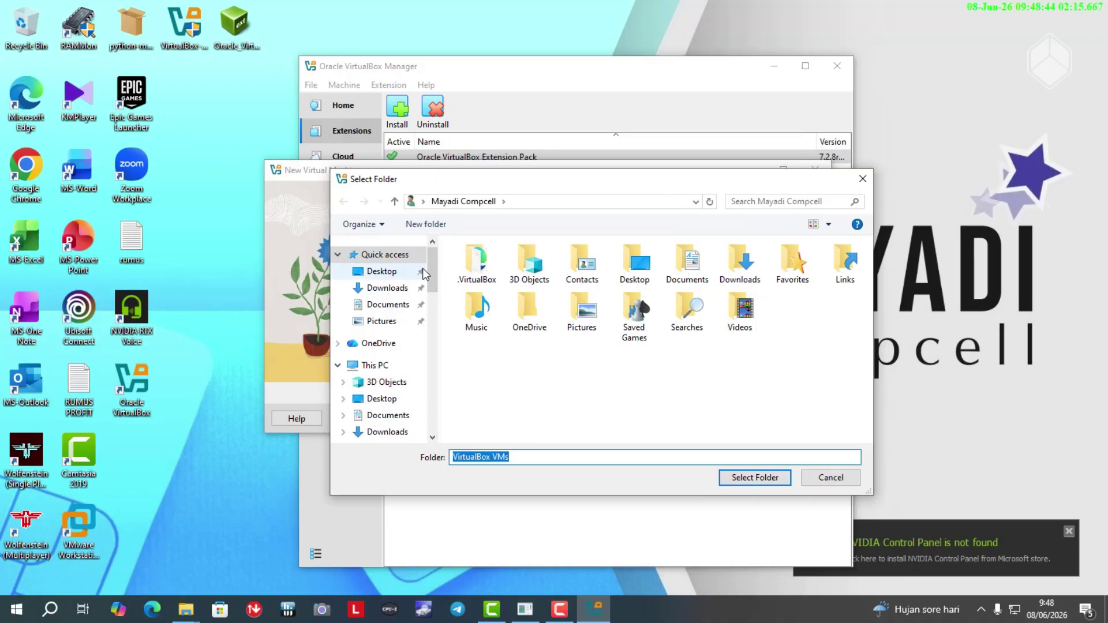
{"action": "left_click_drag", "start_coordinate": [432, 269], "coordinate": [445, 313]}
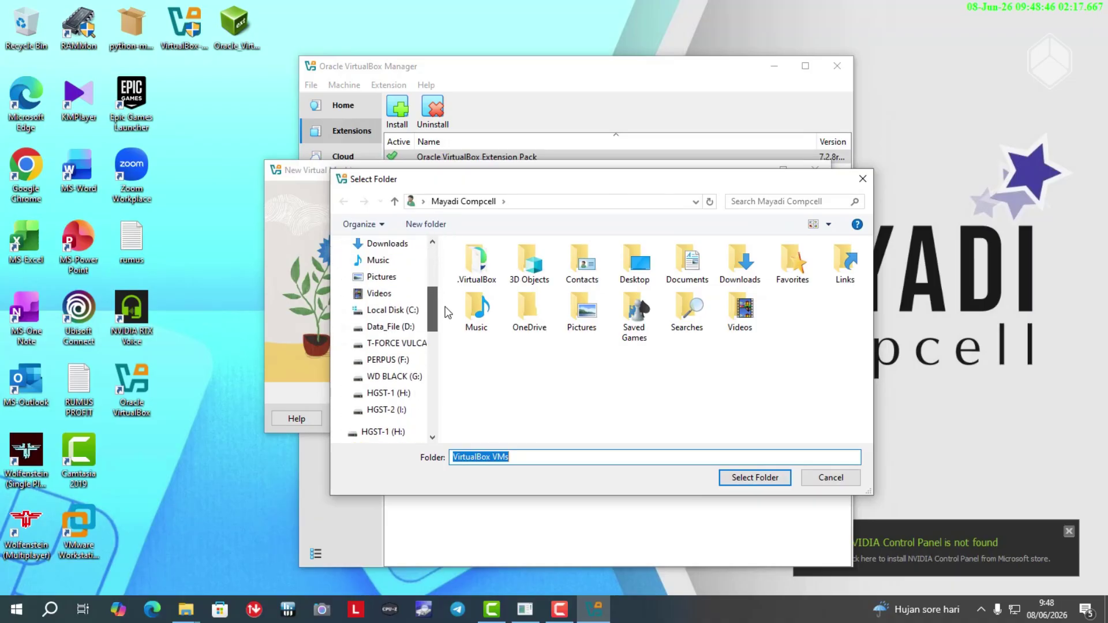
{"action": "scroll", "coordinate": [398, 343], "scroll_direction": "up", "scroll_amount": 1}
{"action": "left_click", "coordinate": [391, 343]}
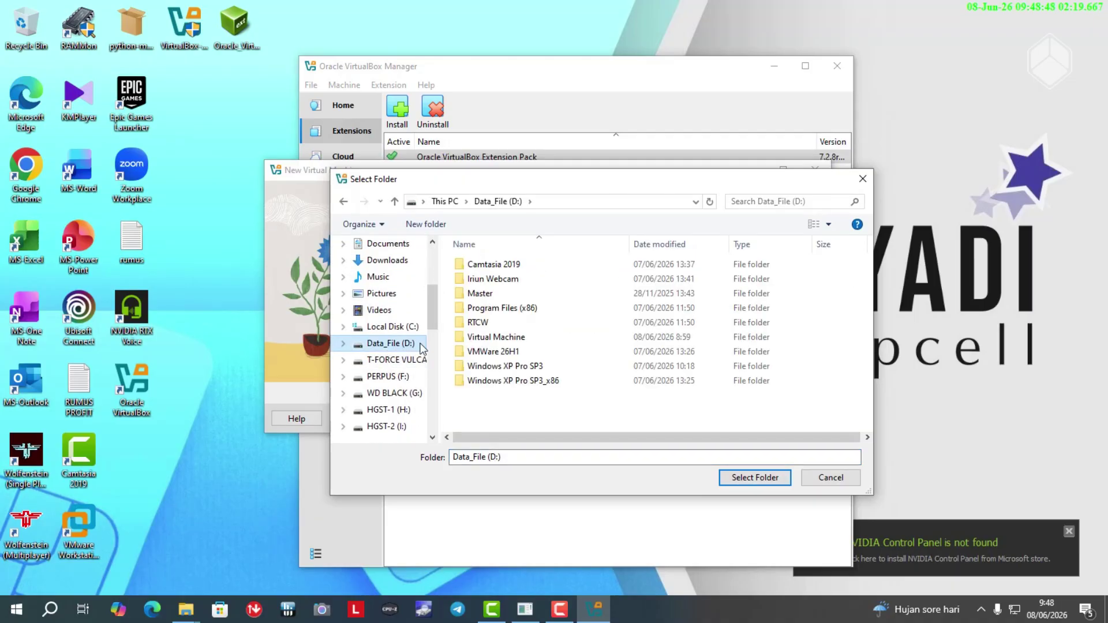
{"action": "left_click", "coordinate": [488, 338]}
{"action": "left_click", "coordinate": [754, 478]}
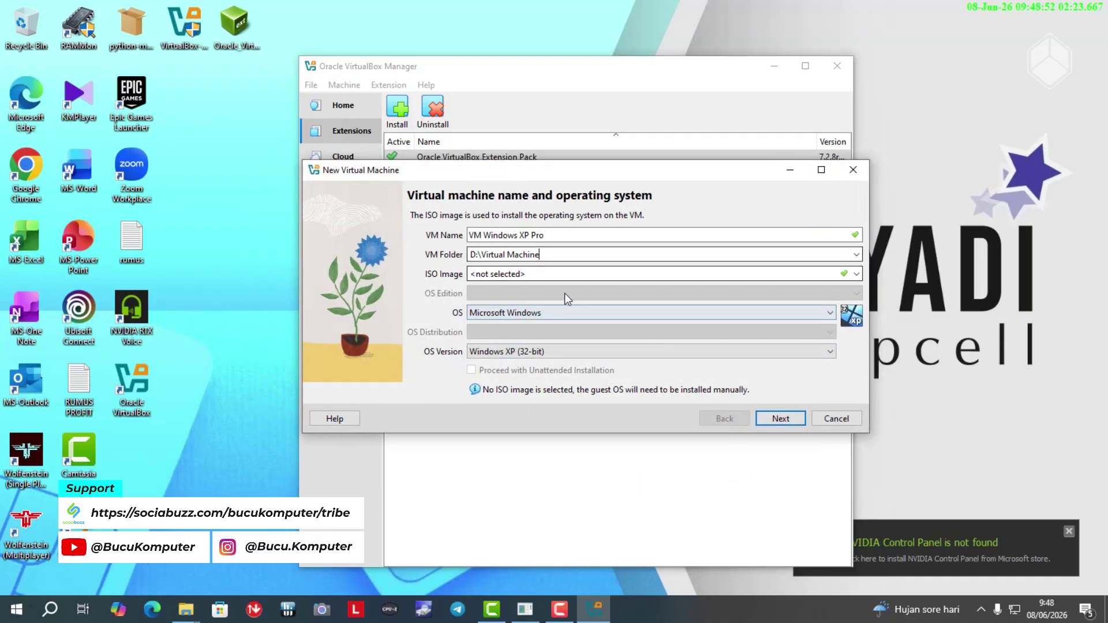
Choose en_windows_xp_professional_with_service_pack_3_x86_cd_x14-80428.iso from the Windows XP Pro SP3_x86 folder on drive D as the ISO image.
{"action": "left_click", "coordinate": [858, 275]}
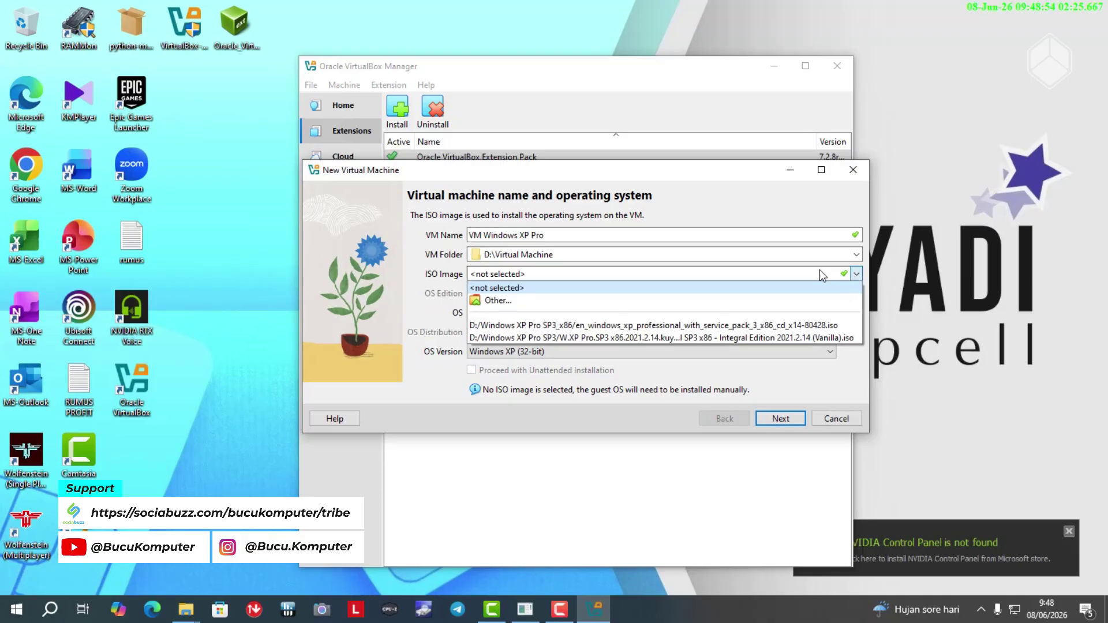
{"action": "left_click", "coordinate": [512, 300]}
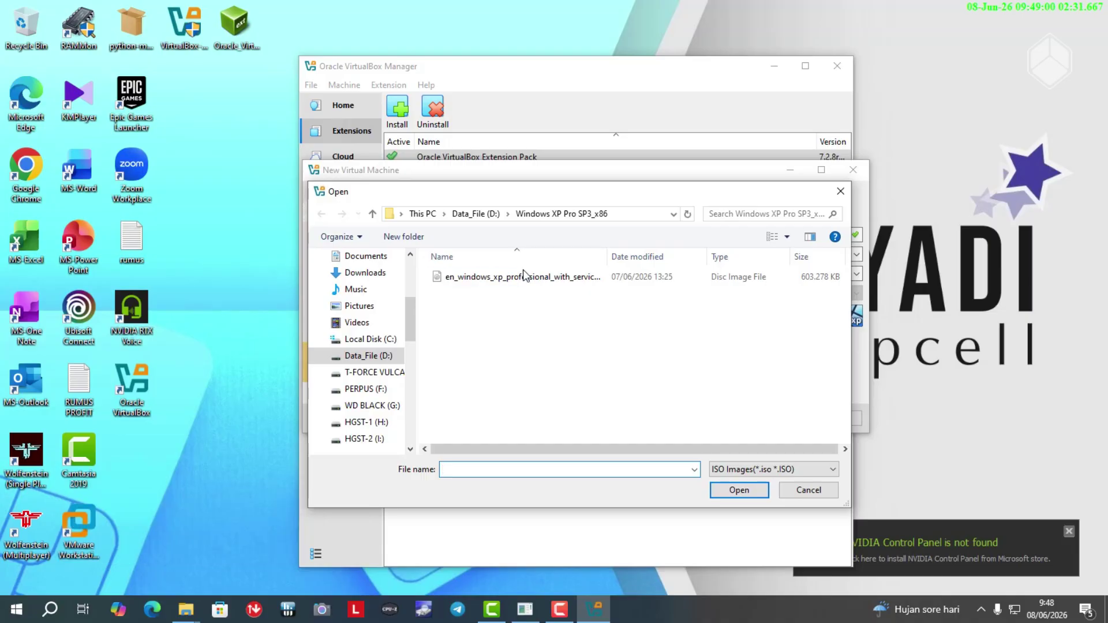
{"action": "left_click_drag", "start_coordinate": [563, 195], "coordinate": [586, 211]}
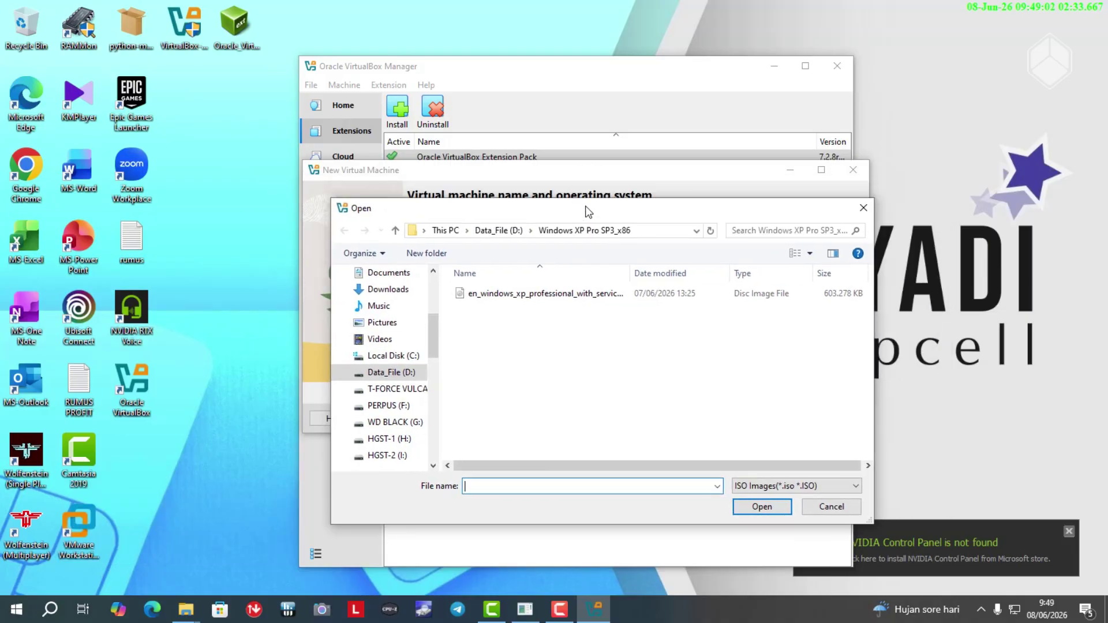
{"action": "left_click_drag", "start_coordinate": [509, 210], "coordinate": [478, 226]}
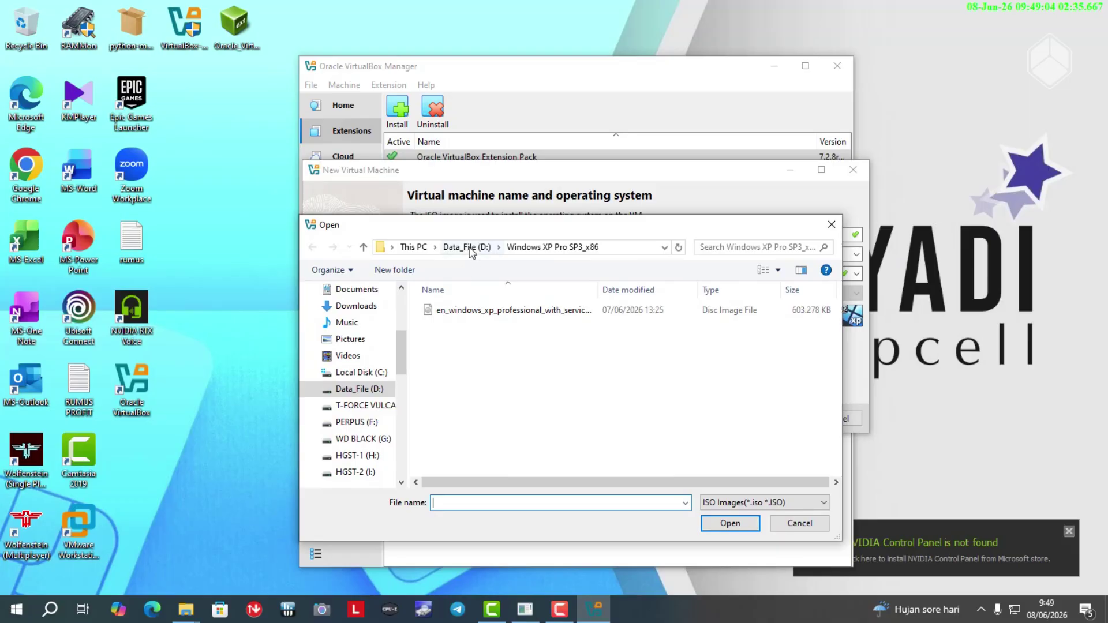
{"action": "left_click", "coordinate": [491, 316]}
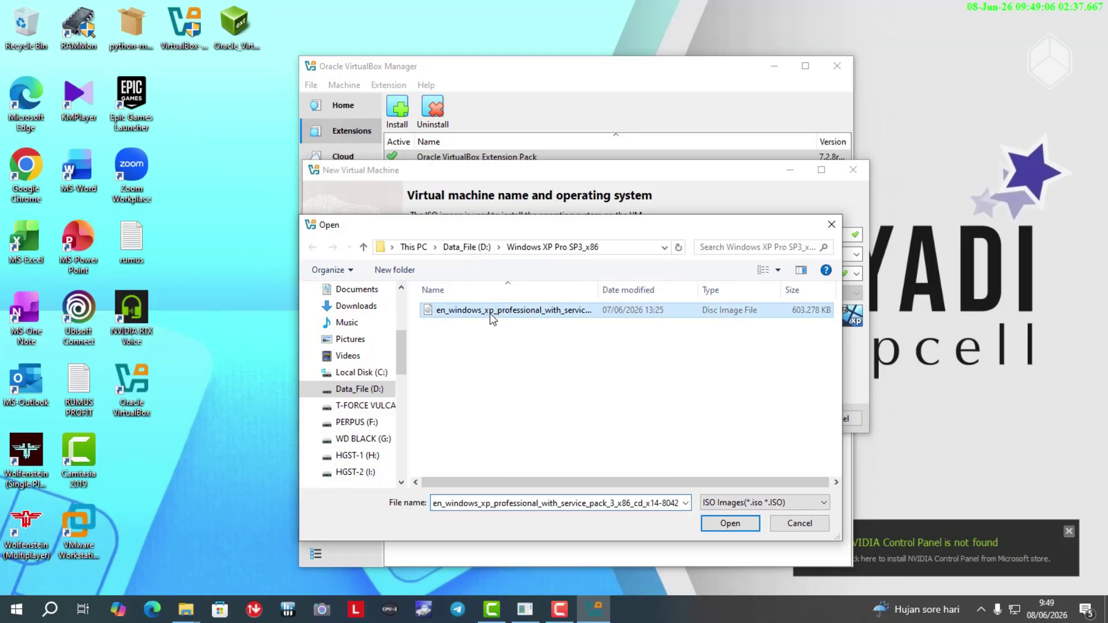
{"action": "left_click", "coordinate": [747, 527]}
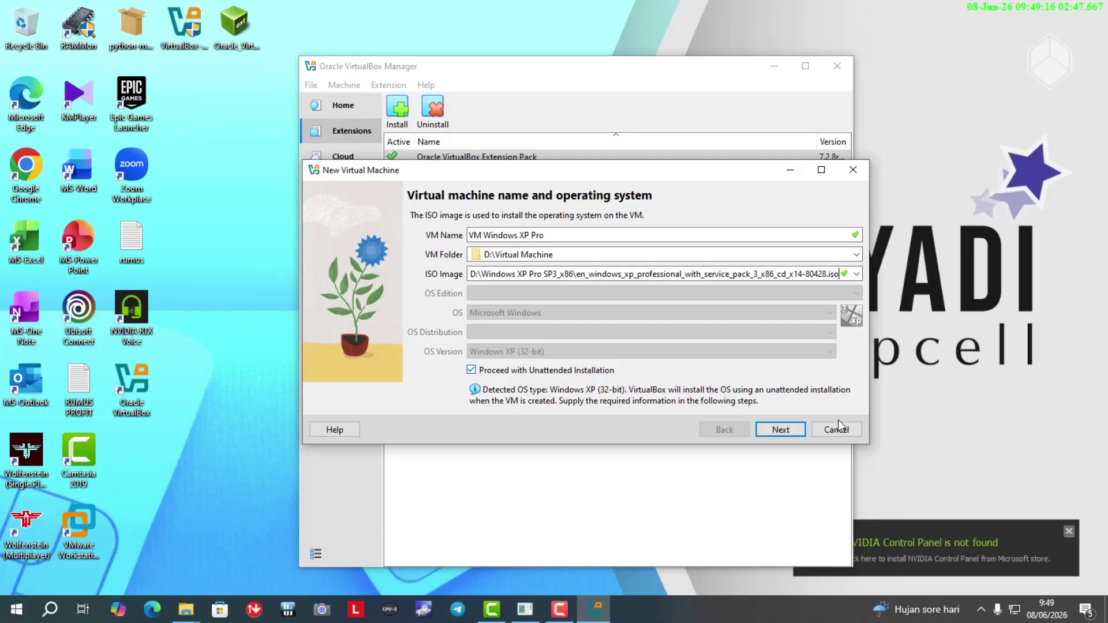
Turn off unattended installation for the virtual machine and continue to the virtual hardware settings.
{"action": "left_click", "coordinate": [780, 435]}
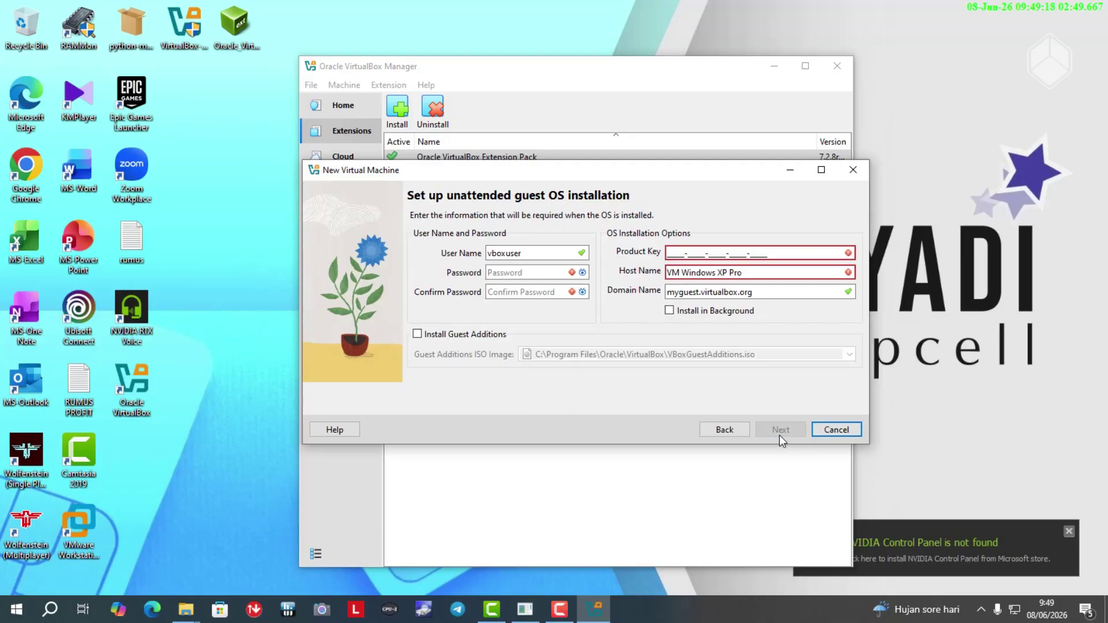
{"action": "left_click", "coordinate": [724, 431]}
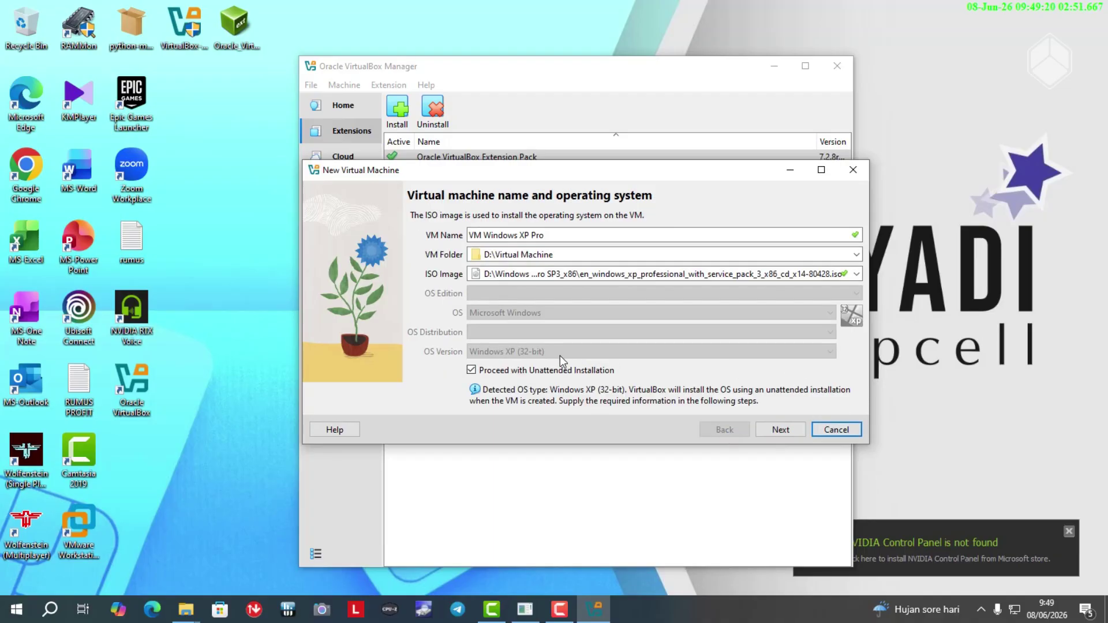
{"action": "left_click", "coordinate": [472, 370]}
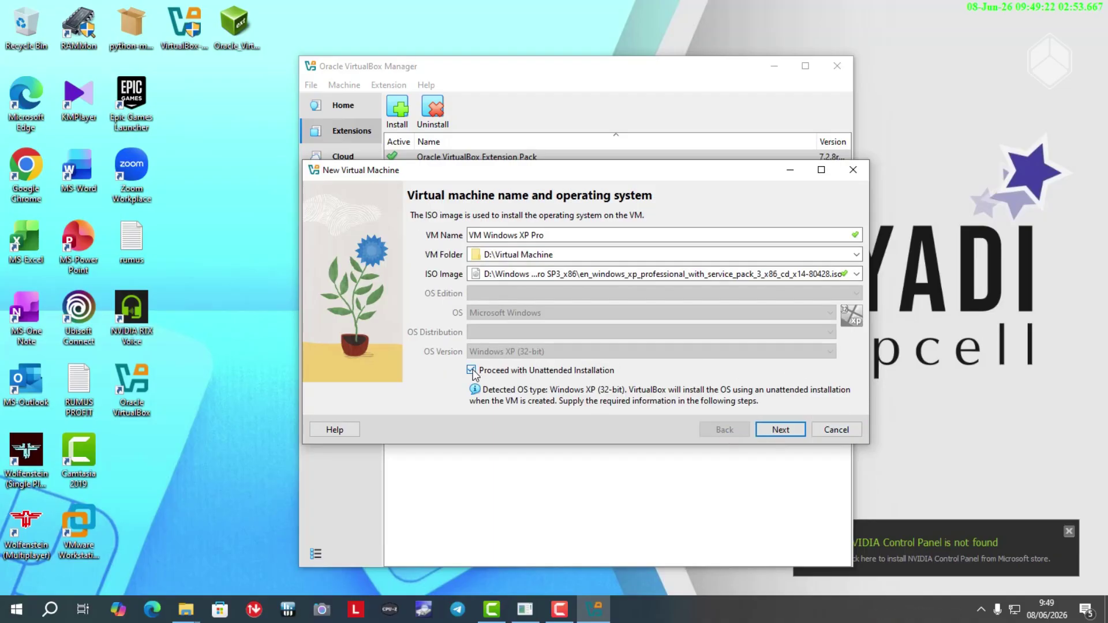
{"action": "left_click", "coordinate": [787, 429]}
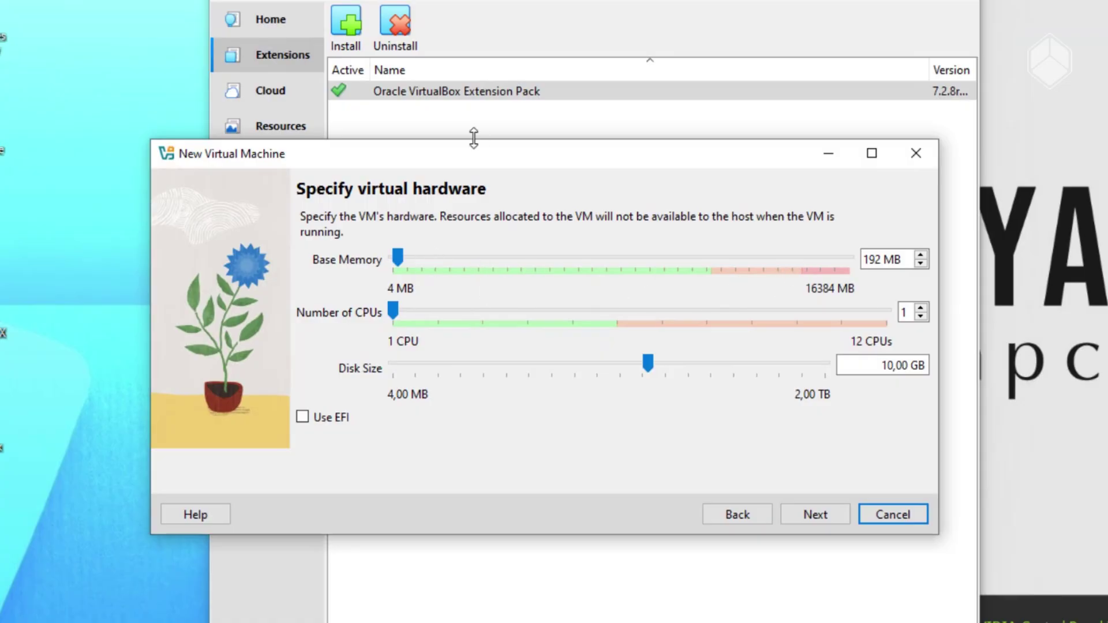
Set the virtual machine's base memory to 2048 MB.
{"action": "left_click_drag", "start_coordinate": [401, 258], "coordinate": [392, 260]}
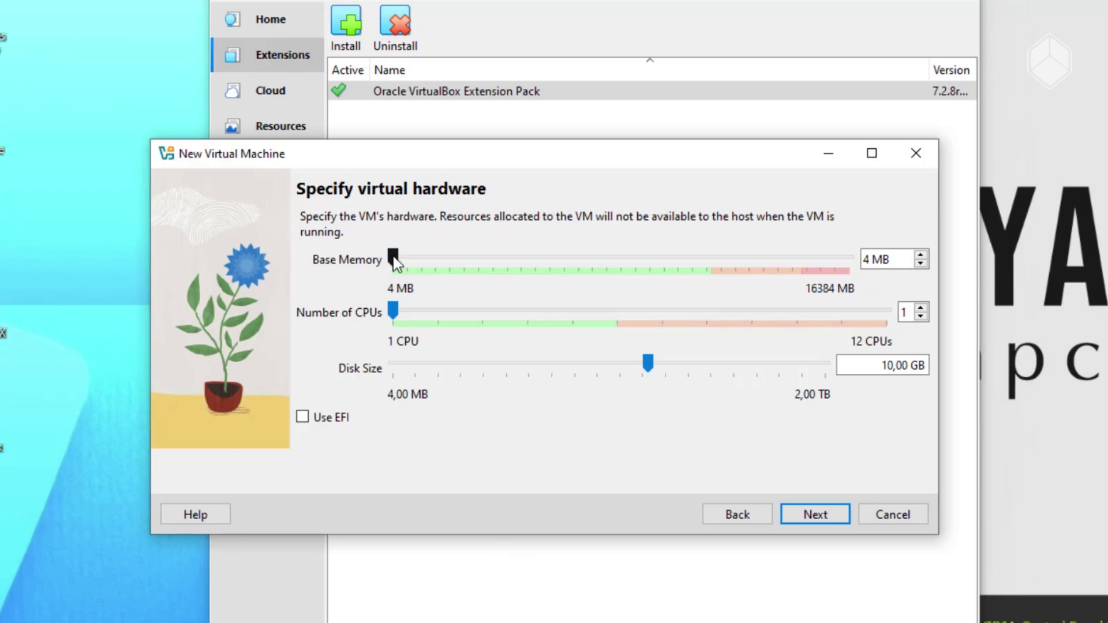
{"action": "left_click_drag", "start_coordinate": [393, 260], "coordinate": [451, 261]}
{"action": "left_click_drag", "start_coordinate": [591, 154], "coordinate": [606, 210]}
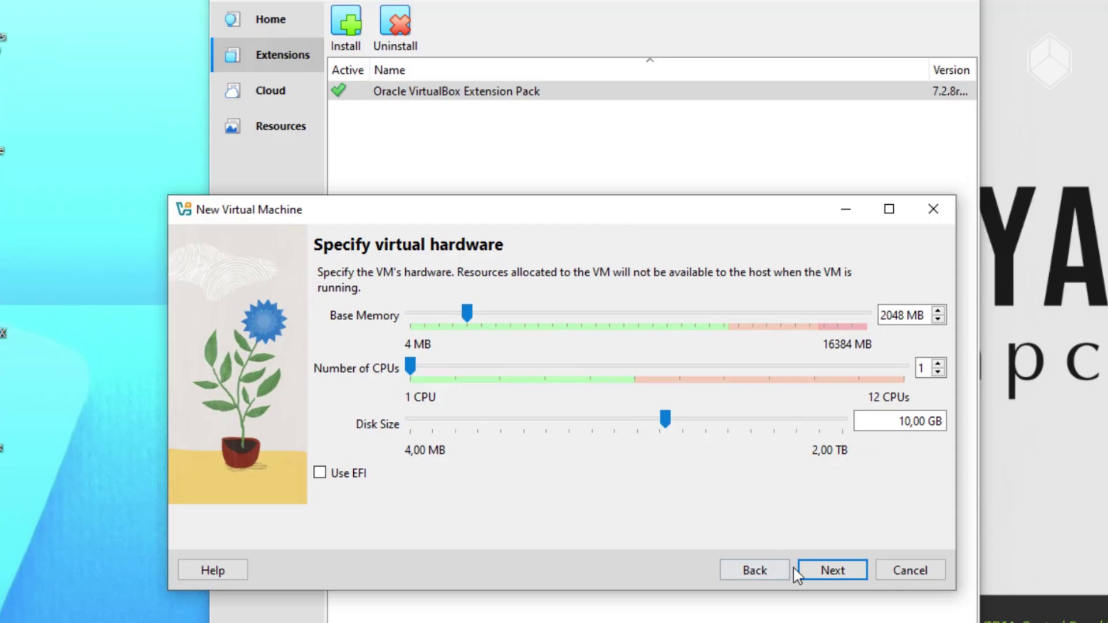
Review the new virtual machine's configuration summary and return to the virtual hardware settings.
{"action": "left_click", "coordinate": [833, 570]}
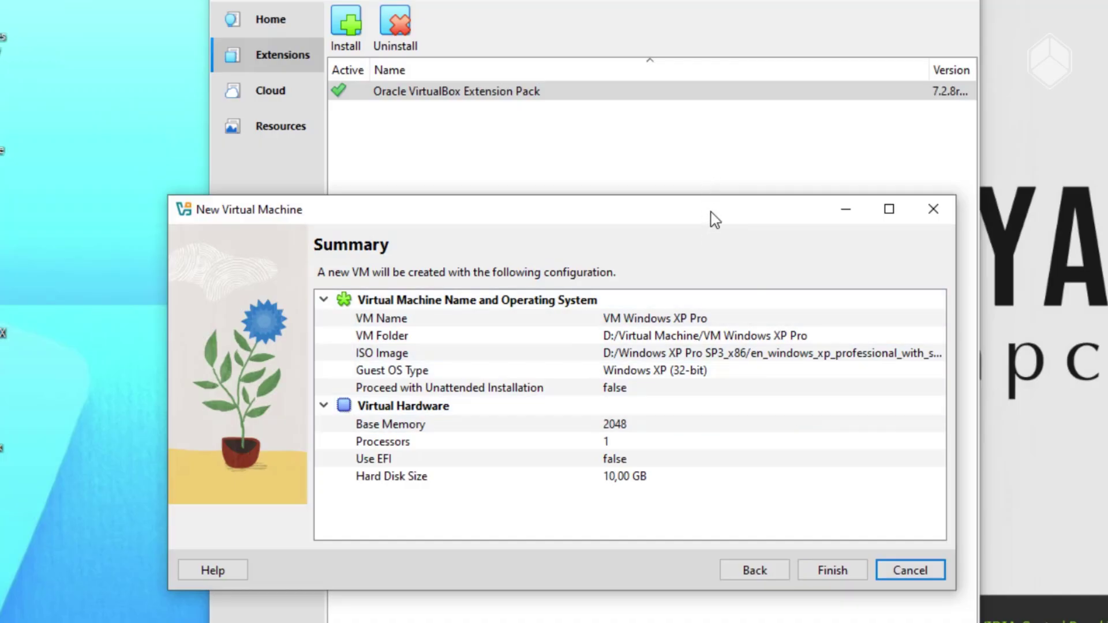
{"action": "left_click_drag", "start_coordinate": [711, 213], "coordinate": [764, 152]}
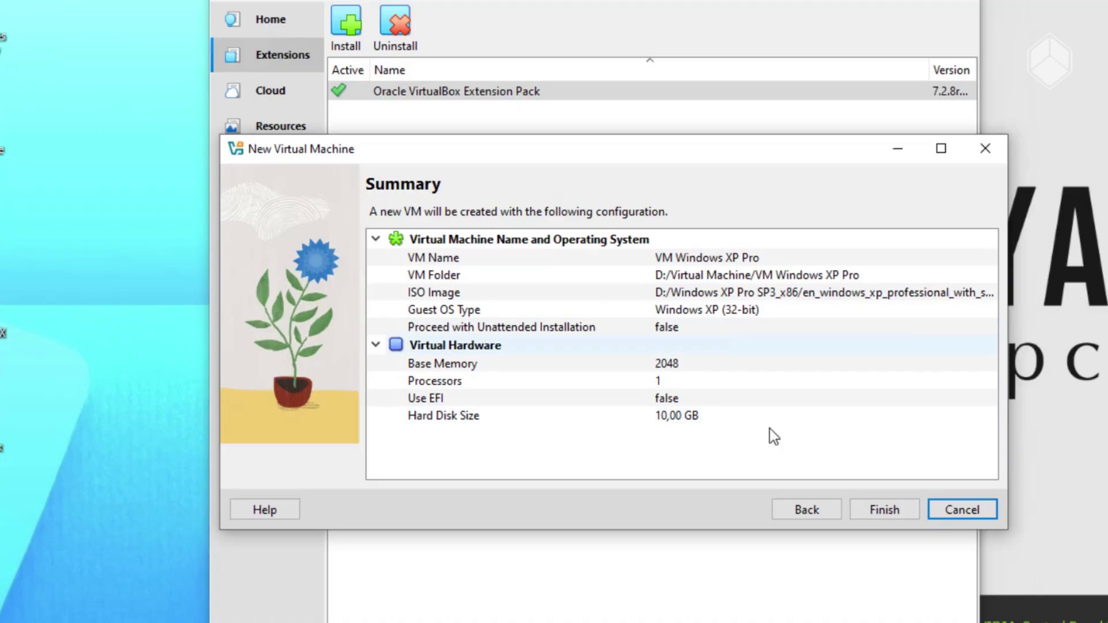
{"action": "left_click", "coordinate": [827, 515]}
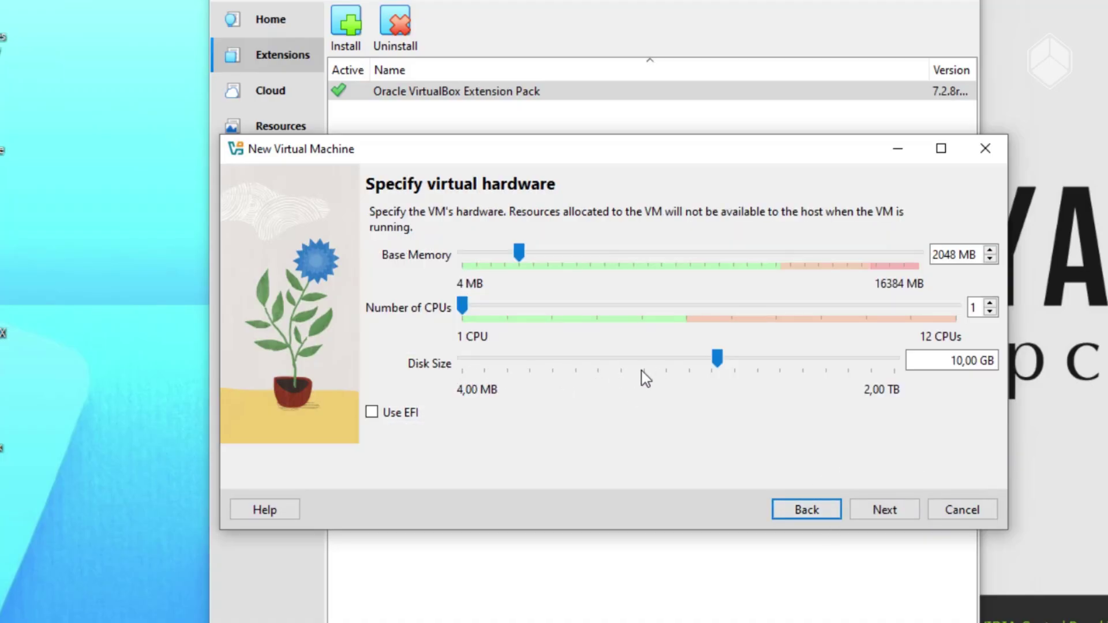
Keep the virtual disk size at 10,00 GB and finish creating the virtual machine.
{"action": "left_click", "coordinate": [986, 362]}
{"action": "left_click_drag", "start_coordinate": [951, 362], "coordinate": [1043, 352]}
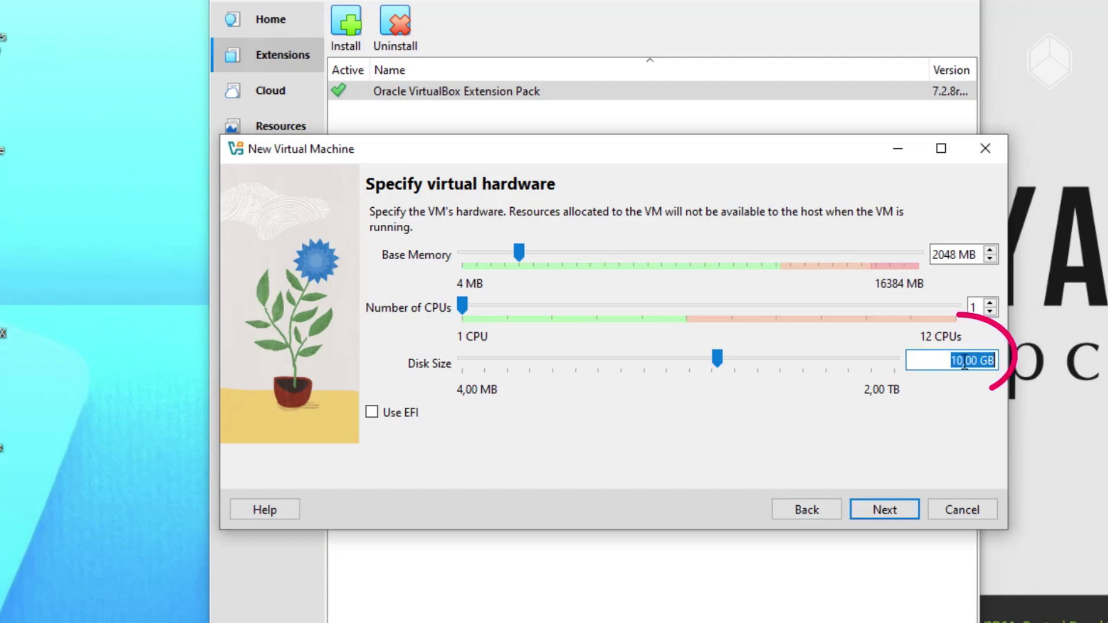
{"action": "left_click", "coordinate": [947, 362]}
{"action": "left_click_drag", "start_coordinate": [950, 362], "coordinate": [1025, 362]}
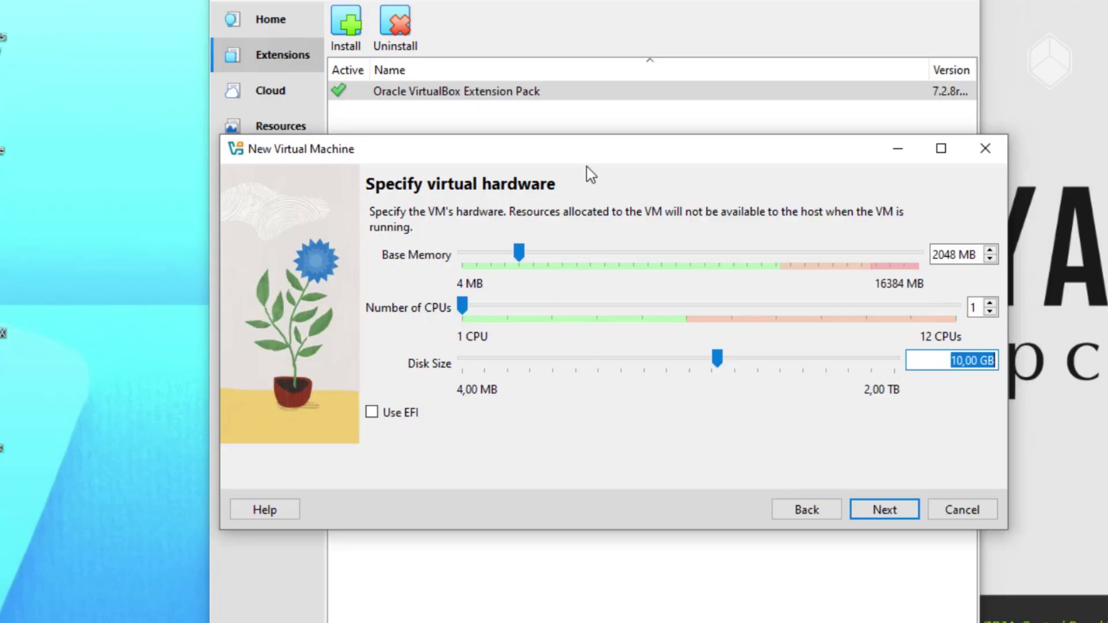
{"action": "left_click_drag", "start_coordinate": [590, 157], "coordinate": [494, 168]}
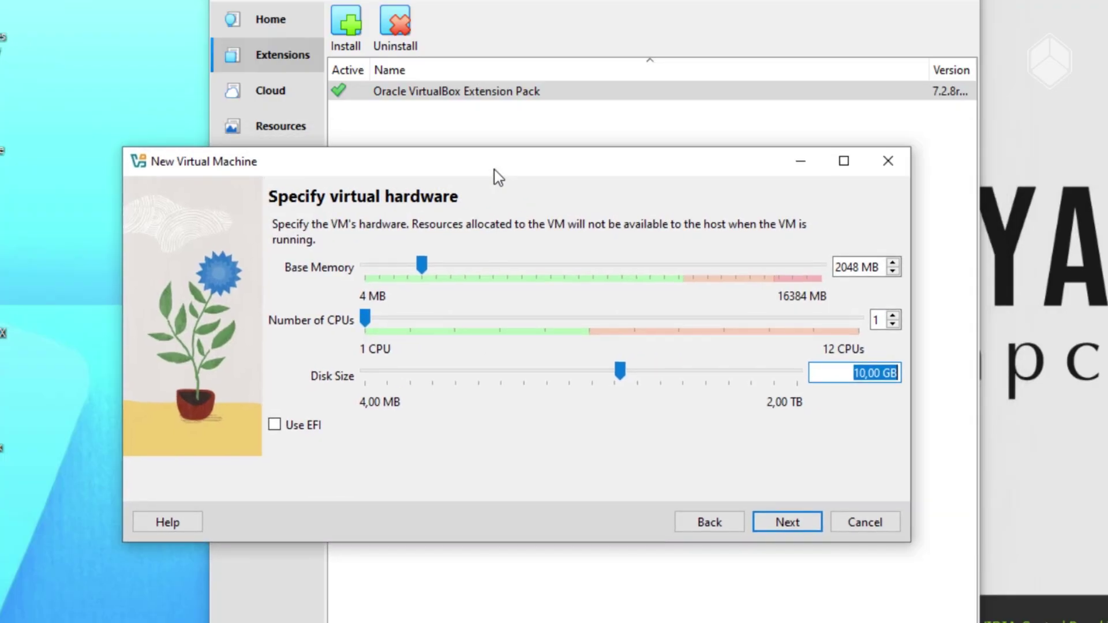
{"action": "left_click", "coordinate": [795, 526]}
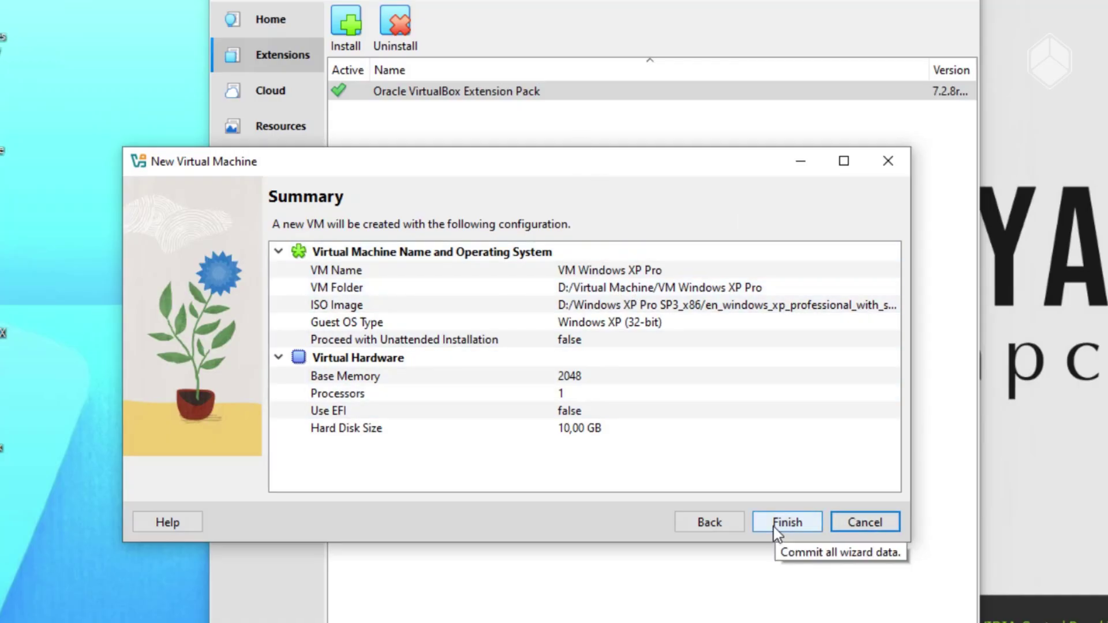
{"action": "left_click", "coordinate": [787, 523]}
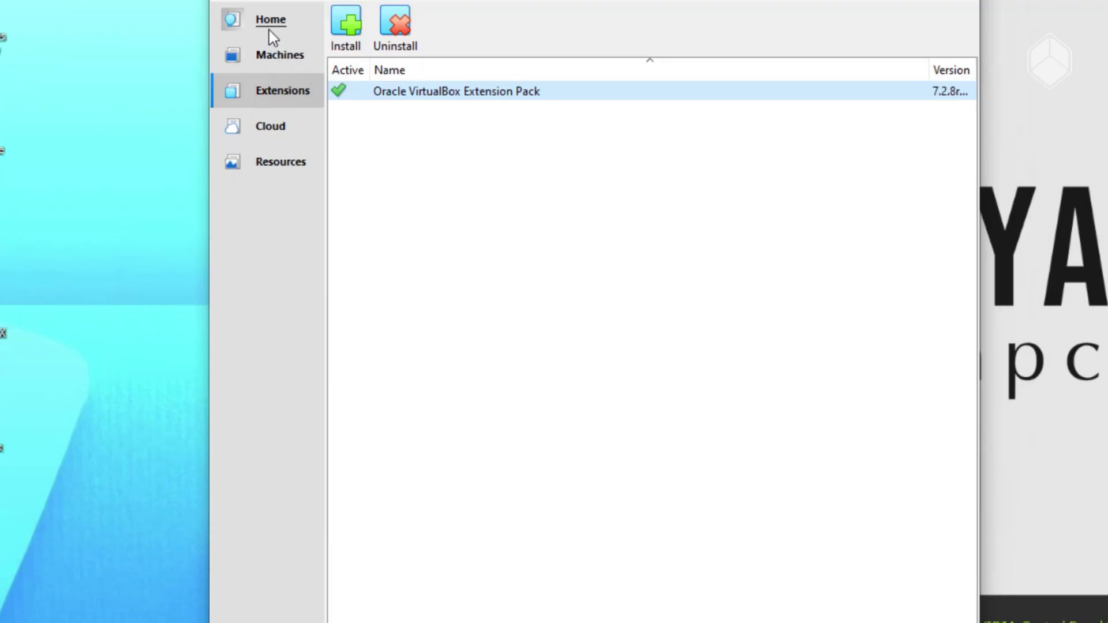
Go to the list of machines and start the new Windows XP Pro virtual machine.
{"action": "left_click", "coordinate": [282, 18]}
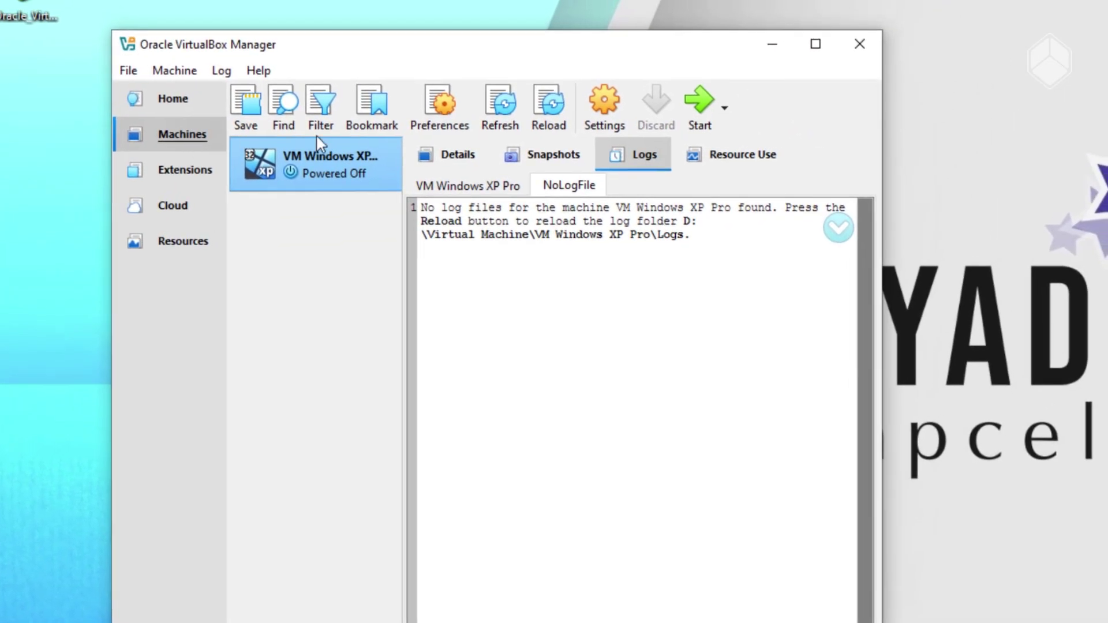
{"action": "left_click_drag", "start_coordinate": [403, 213], "coordinate": [407, 213]}
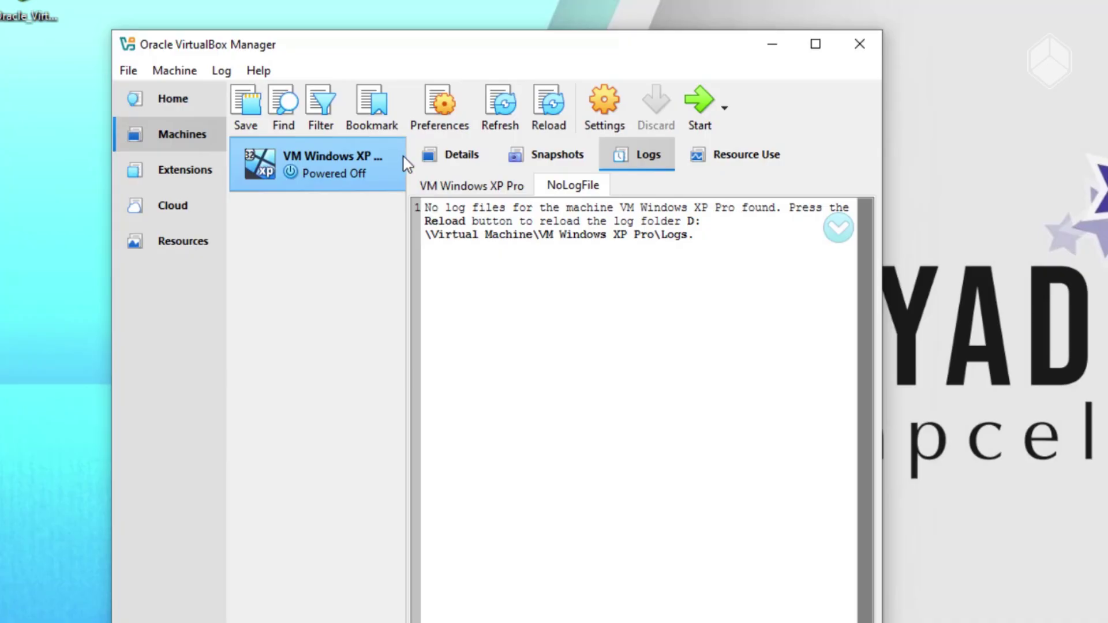
{"action": "left_click_drag", "start_coordinate": [682, 47], "coordinate": [662, 55]}
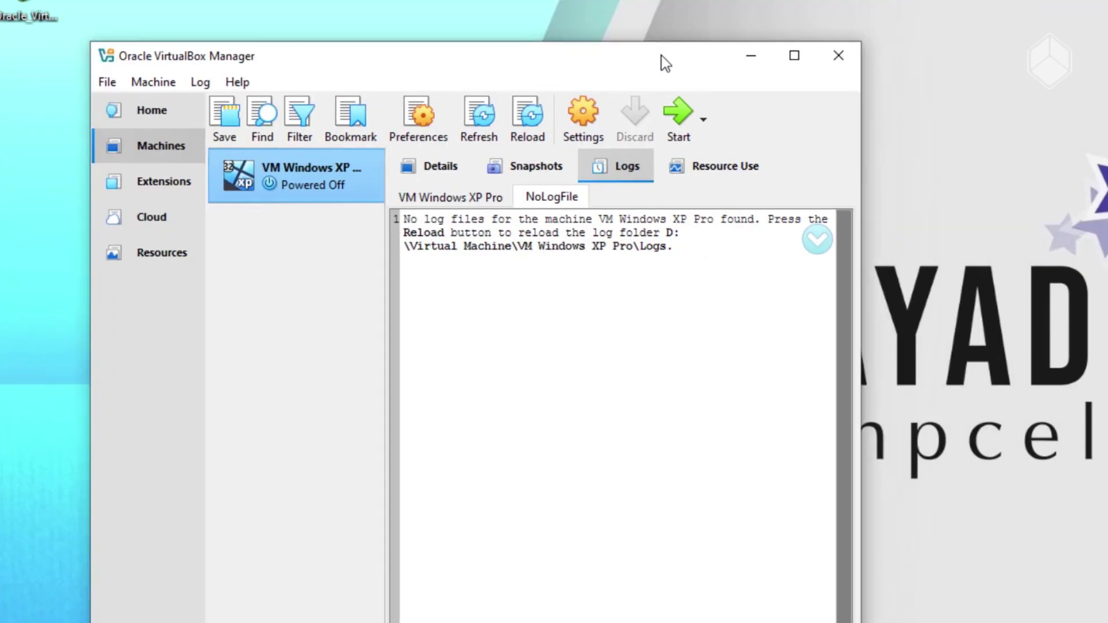
{"action": "left_click", "coordinate": [687, 134]}
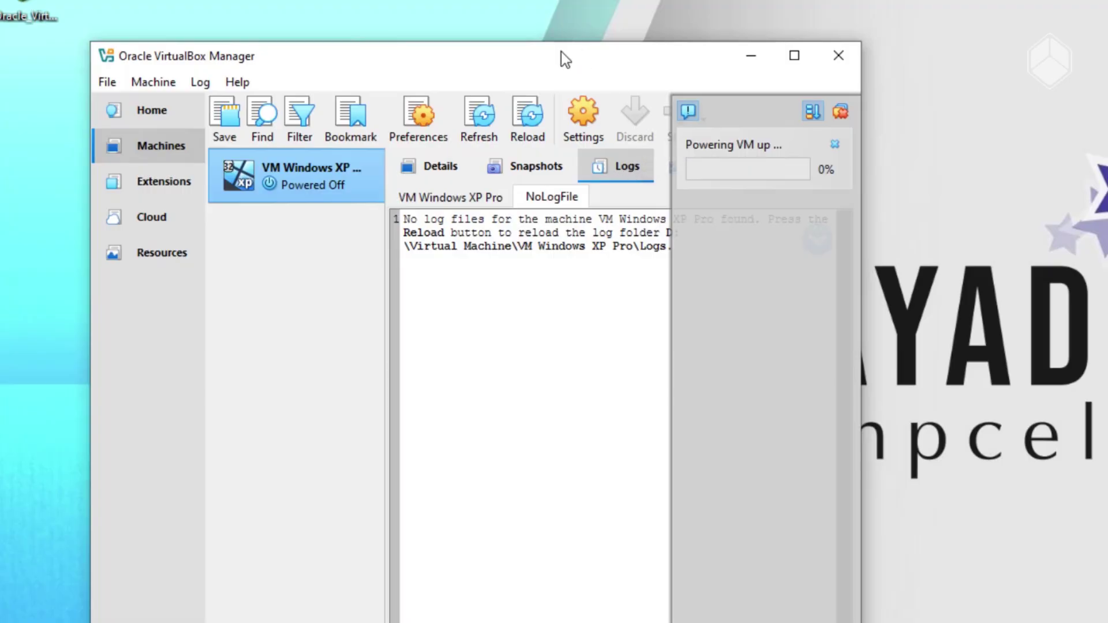
Bring the running virtual machine's window to the front and maximize it.
{"action": "left_click_drag", "start_coordinate": [548, 63], "coordinate": [652, 67]}
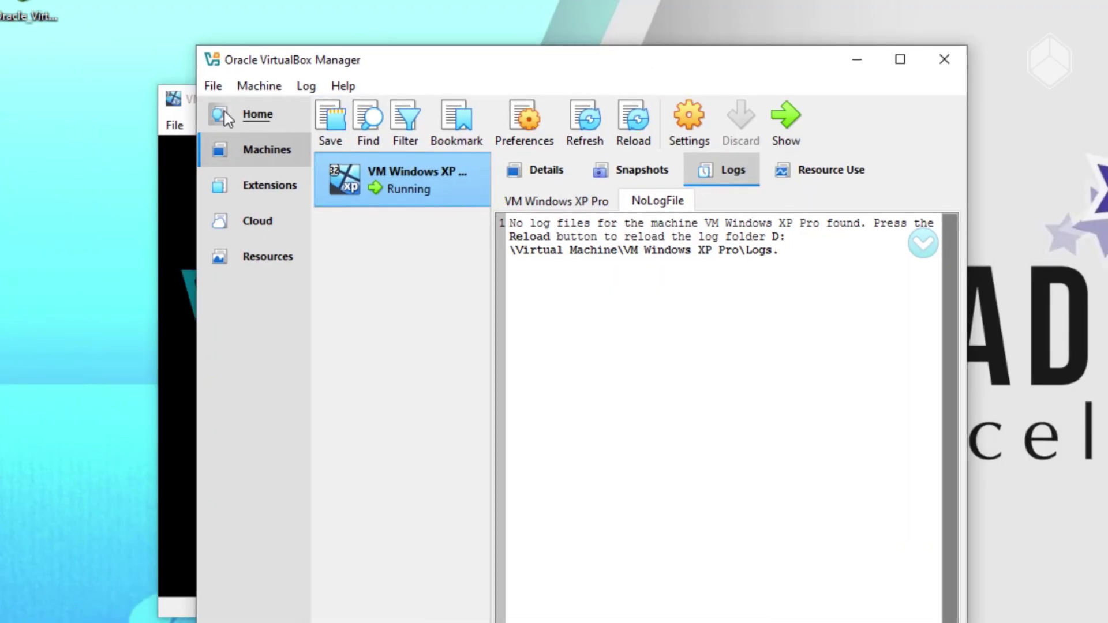
{"action": "left_click", "coordinate": [182, 104]}
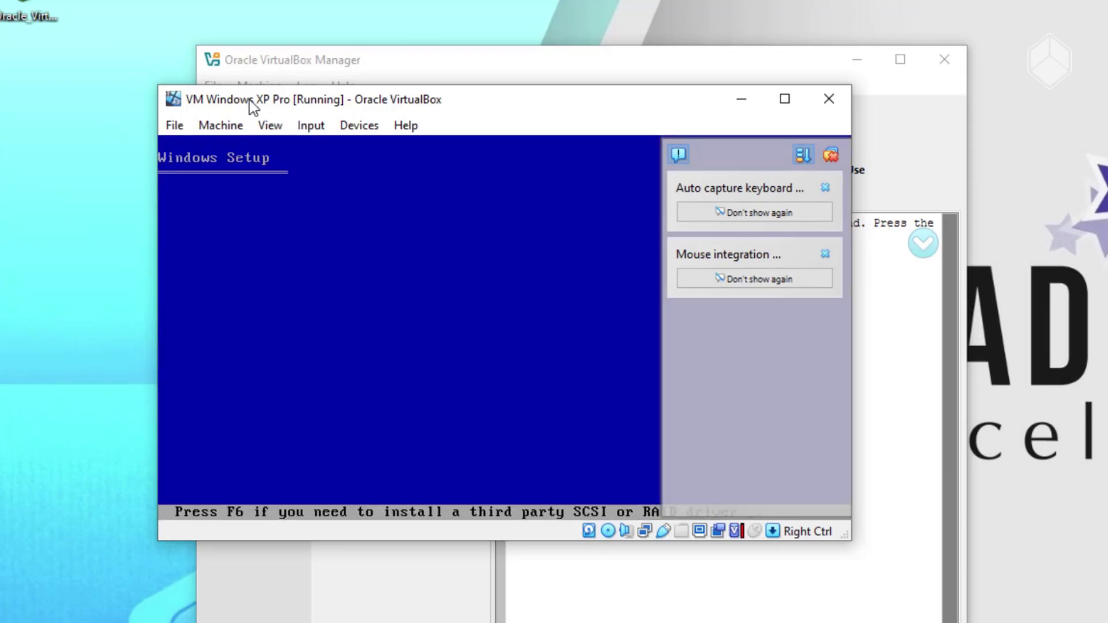
{"action": "left_click_drag", "start_coordinate": [249, 106], "coordinate": [116, 123]}
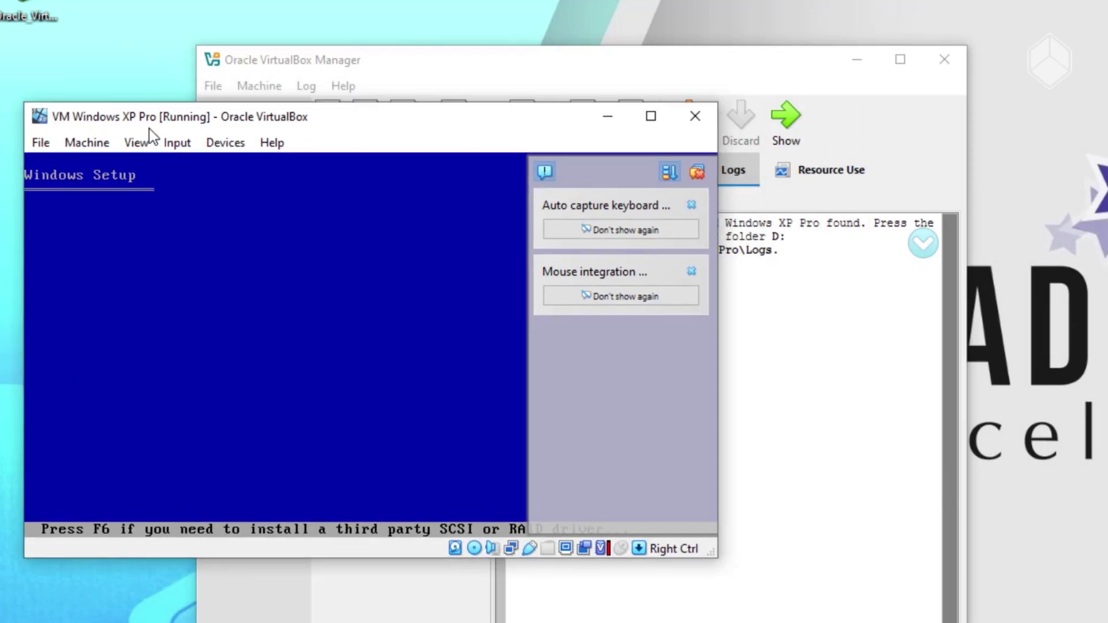
{"action": "left_click", "coordinate": [652, 116]}
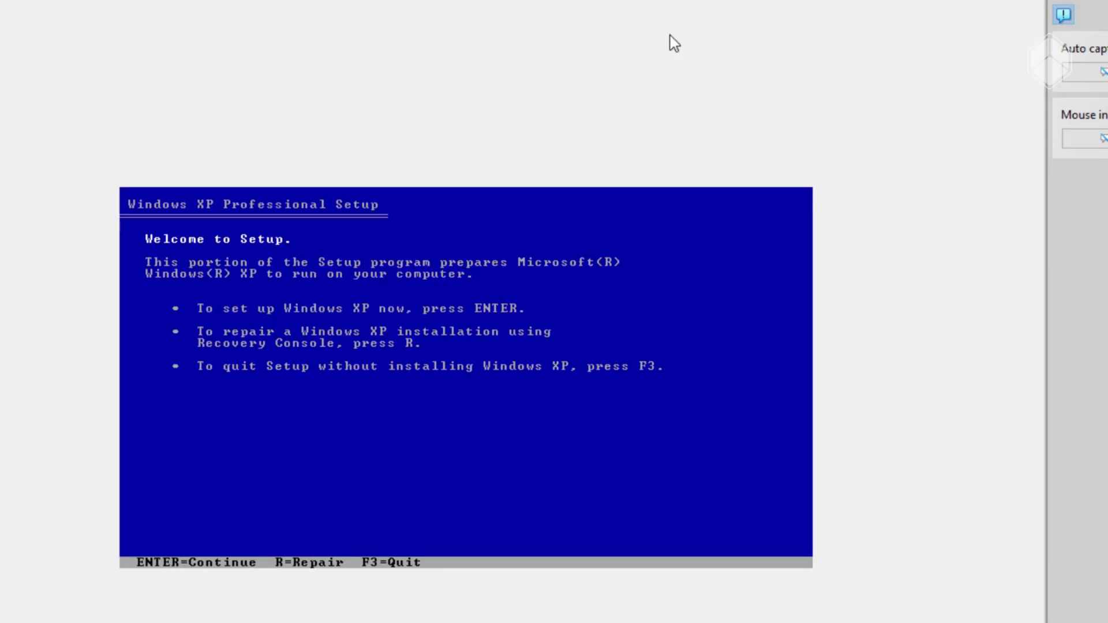
Accept the Windows XP license agreement and install Windows XP on the unpartitioned disk space with the preselected format option.
{"action": "key", "text": "Return"}
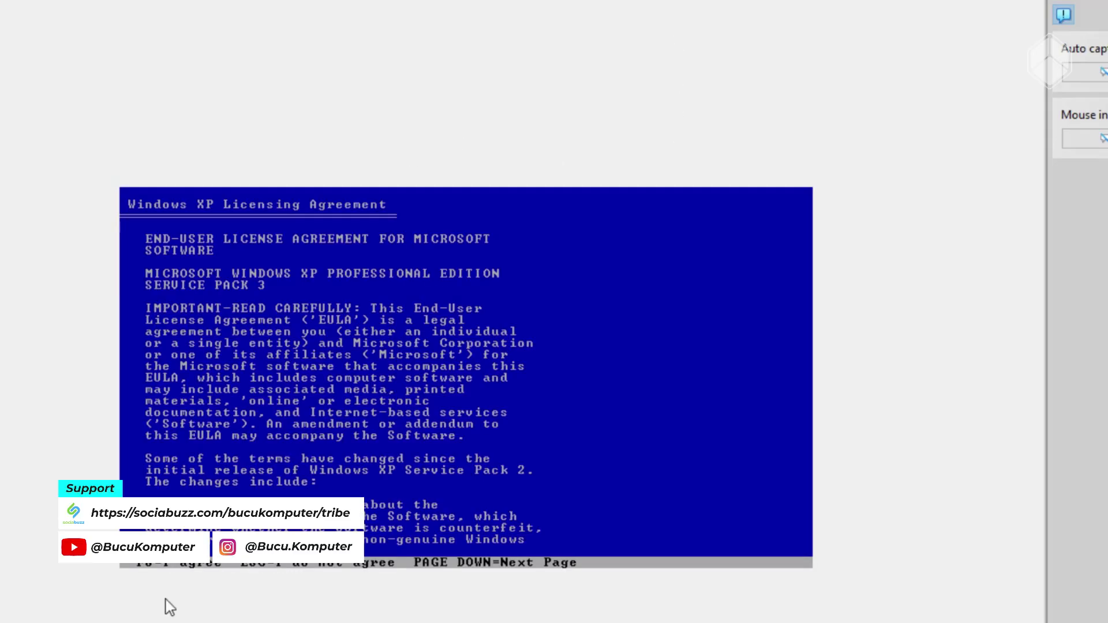
{"action": "key", "text": "F8"}
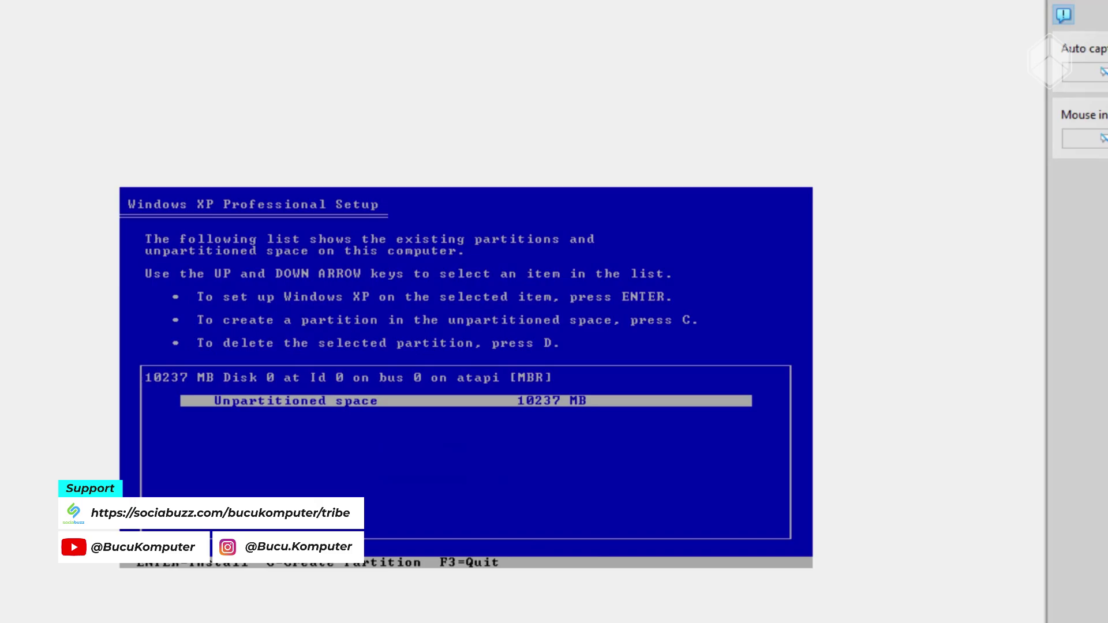
{"action": "key", "text": "Return"}
{"action": "key", "text": "Return"}
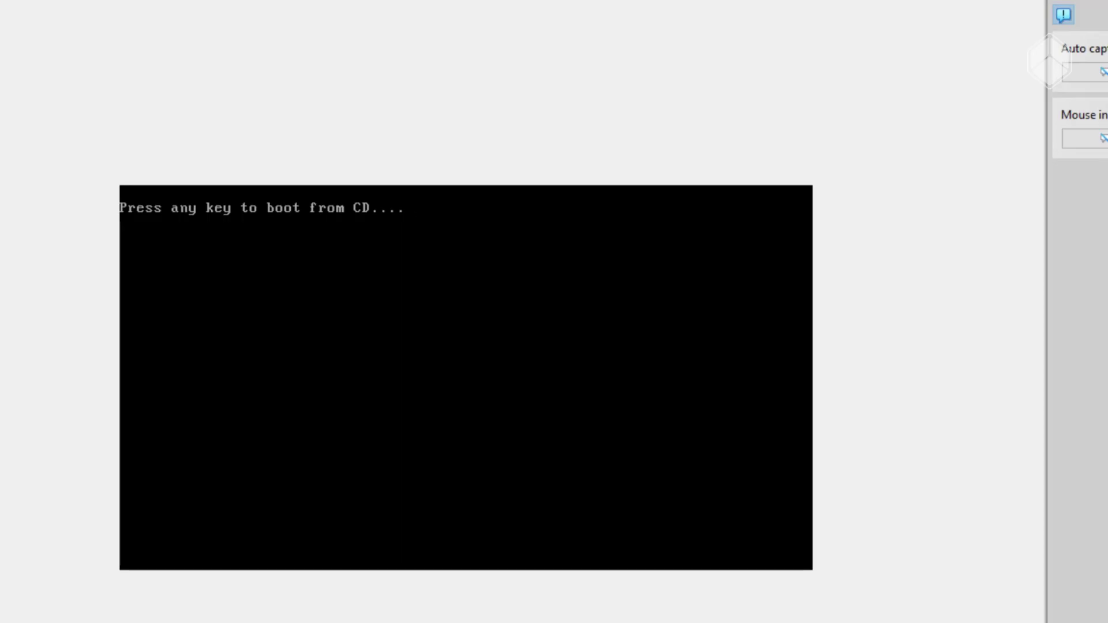
{"action": "key", "text": "Return"}
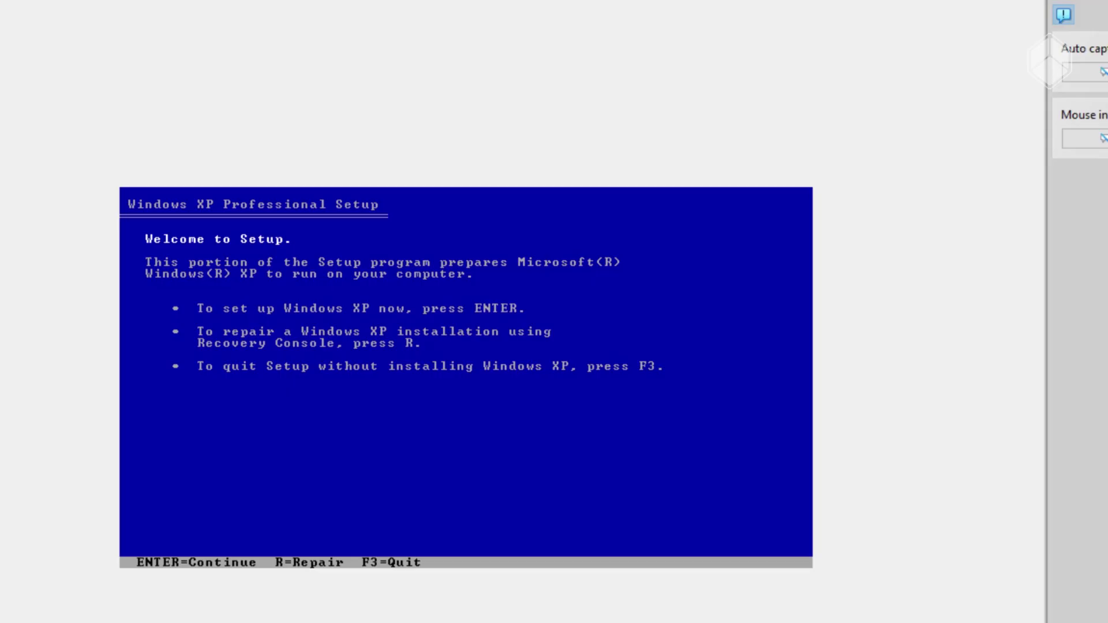
{"action": "key", "text": "F3"}
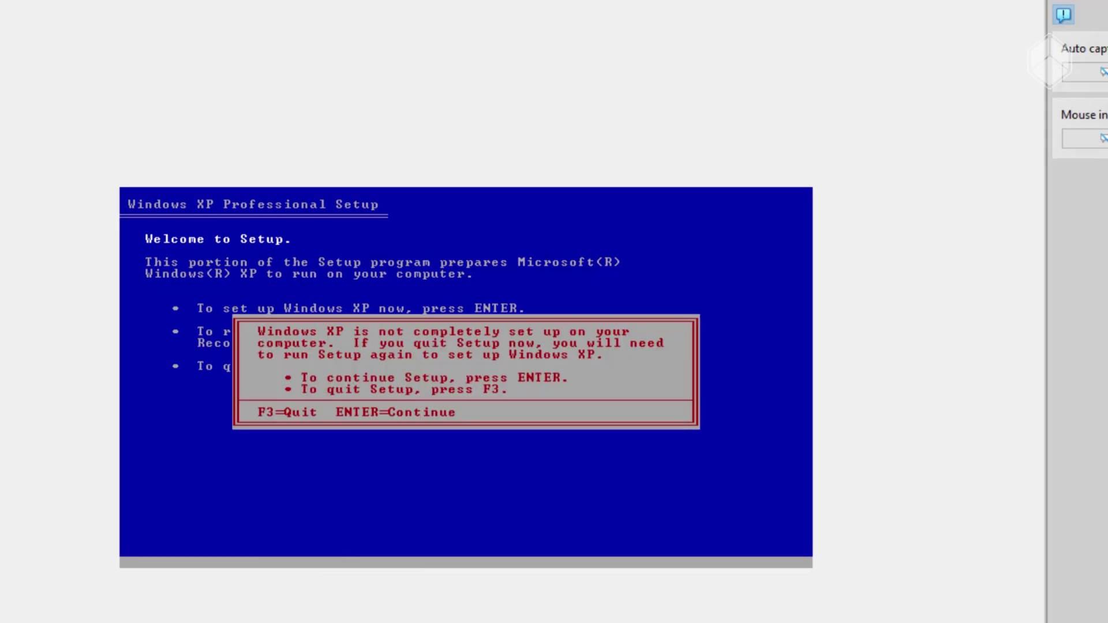
{"action": "key", "text": "F3"}
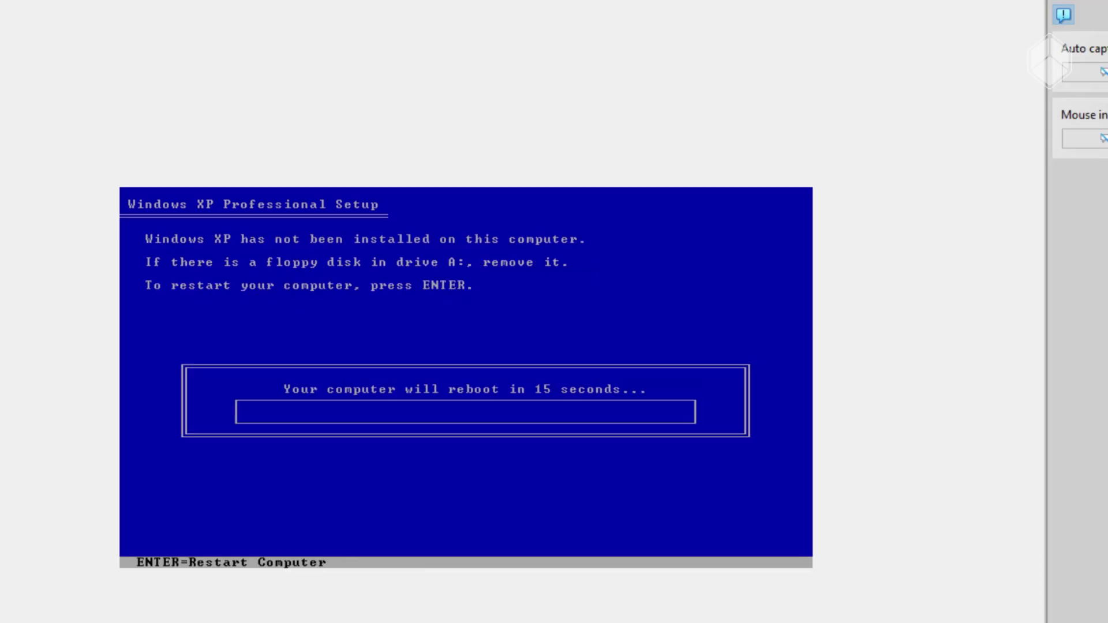
{"action": "key", "text": "Return"}
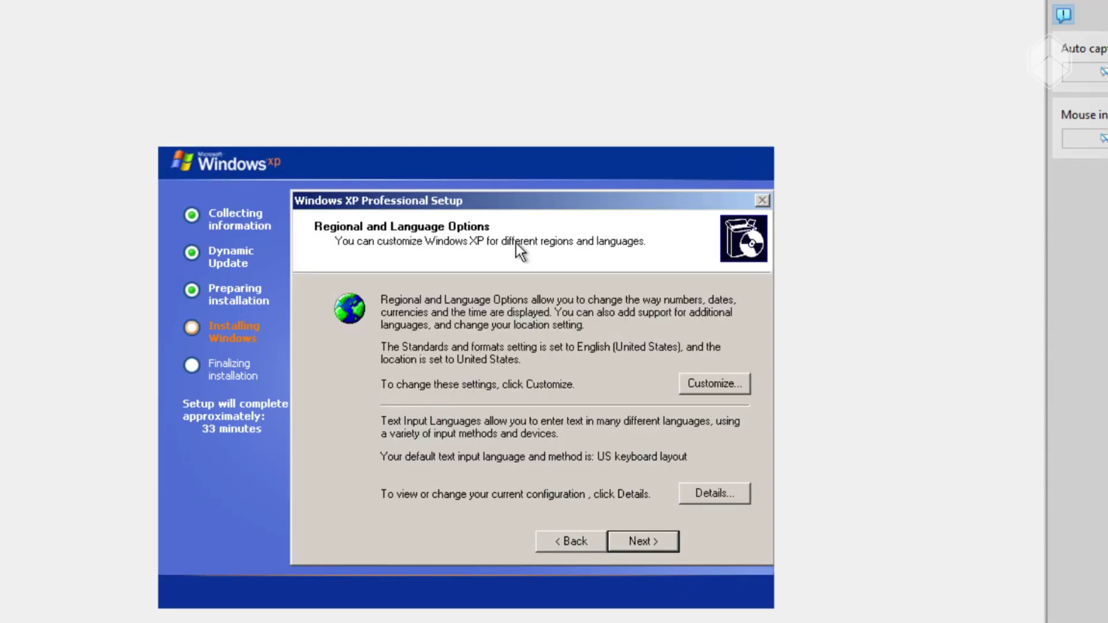
Customize the regional options, setting the standards and formats to Indonesian and the location to Indonesia.
{"action": "left_click", "coordinate": [713, 387]}
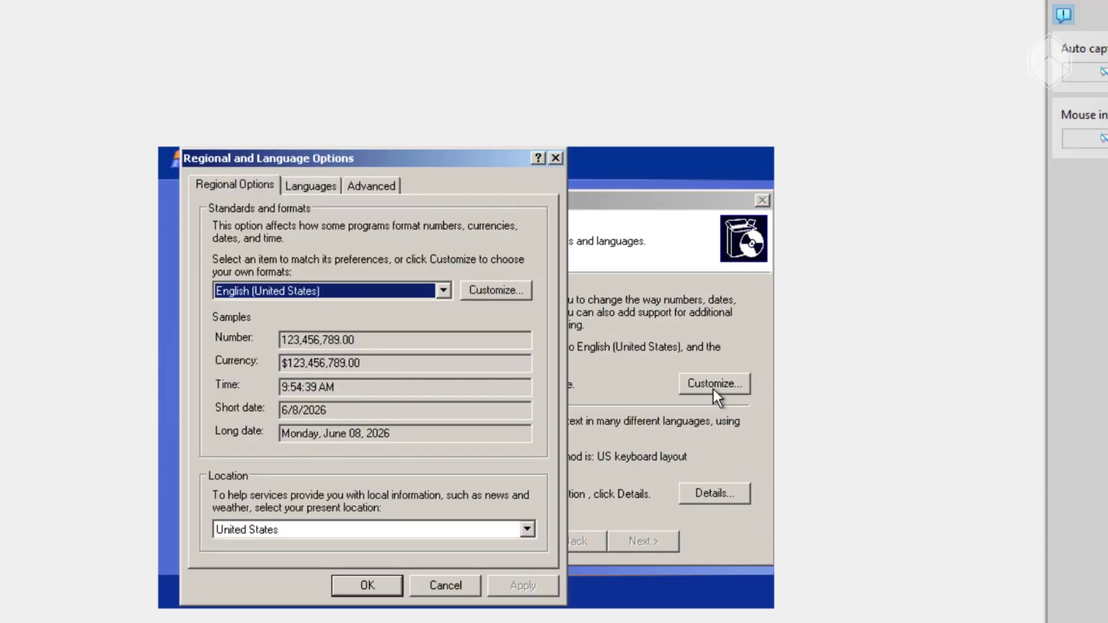
{"action": "left_click", "coordinate": [341, 291]}
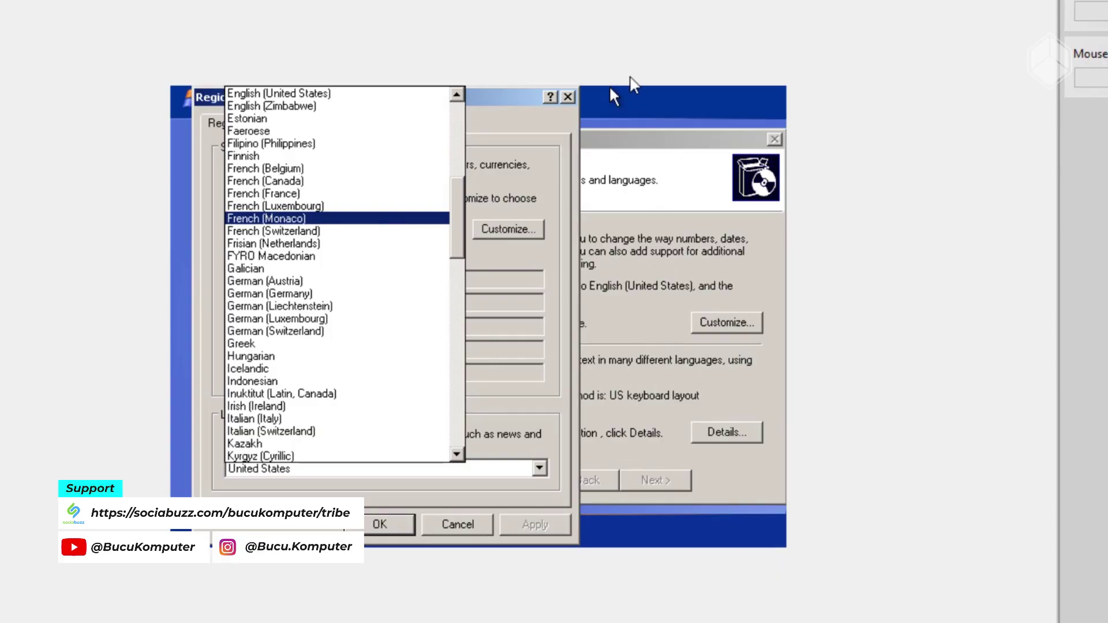
{"action": "left_click", "coordinate": [357, 382]}
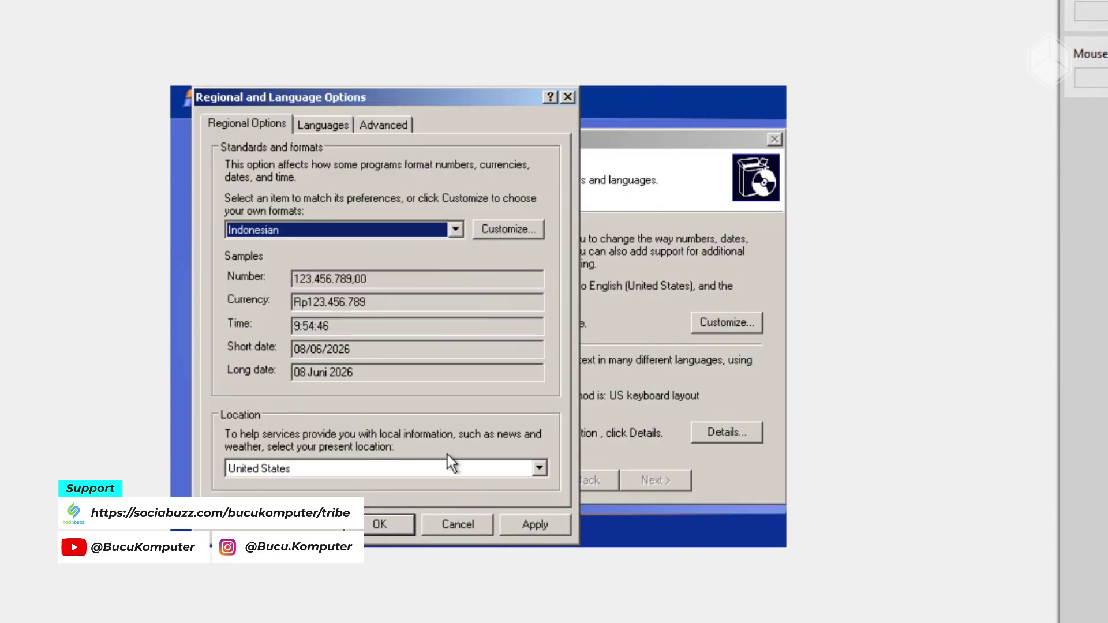
{"action": "left_click", "coordinate": [462, 464]}
{"action": "type", "text": "ind"}
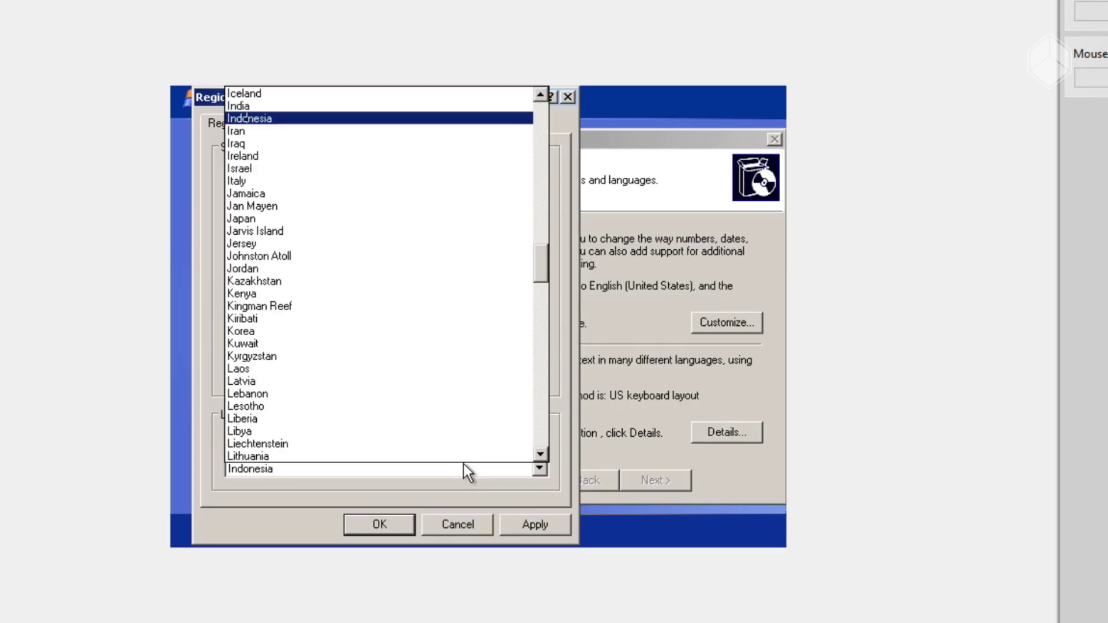
{"action": "key", "text": "Return"}
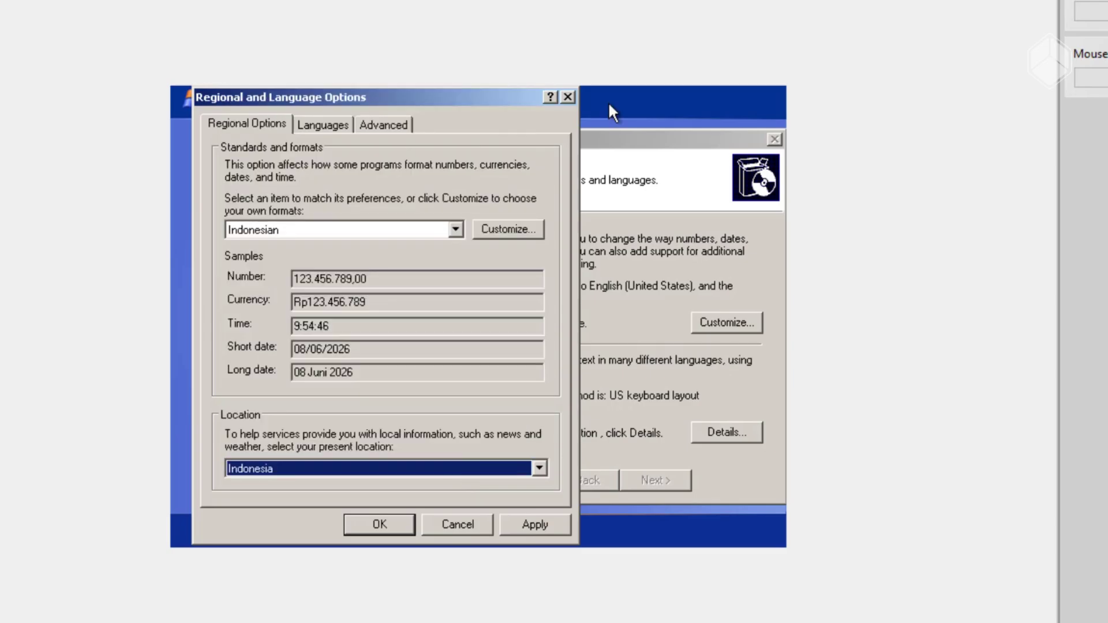
Change the language for non-Unicode programs in the advanced regional options and confirm the regional settings.
{"action": "left_click", "coordinate": [342, 121]}
{"action": "left_click", "coordinate": [386, 127]}
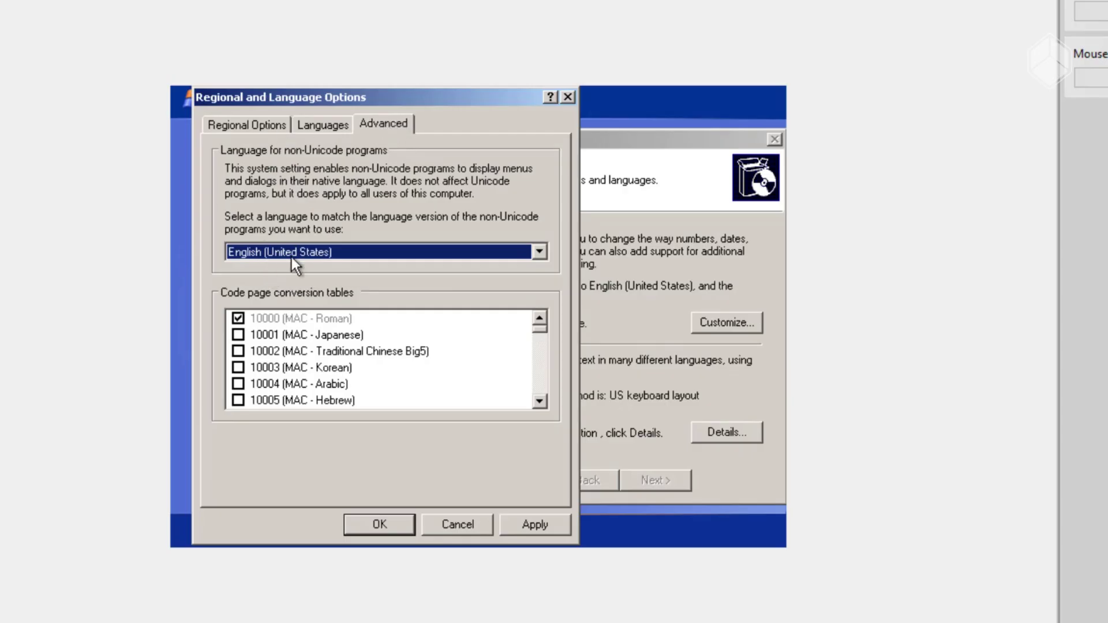
{"action": "type", "text": "in"}
{"action": "key", "text": "Up"}
{"action": "left_click", "coordinate": [380, 524]}
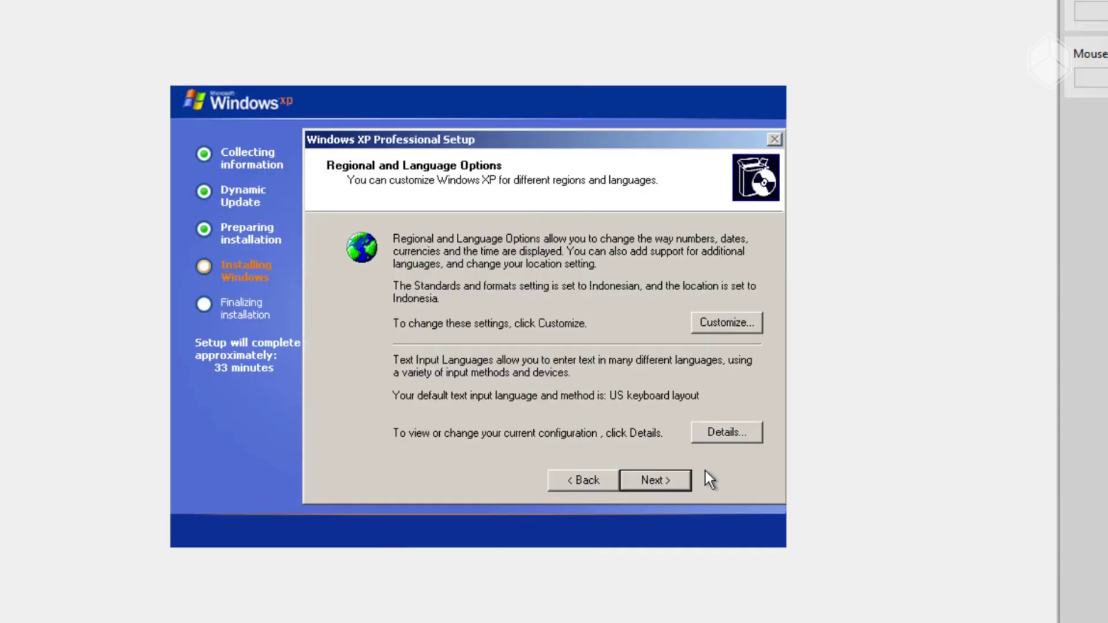
Set the default input language to Indonesian - US and continue to the personalization page.
{"action": "left_click", "coordinate": [722, 430]}
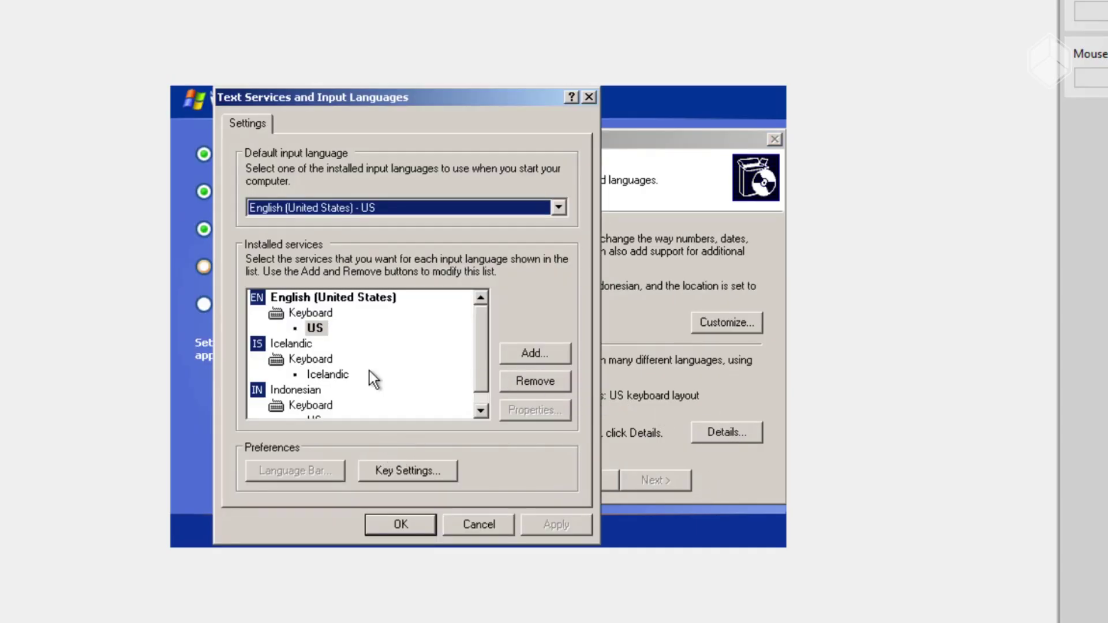
{"action": "left_click", "coordinate": [387, 203]}
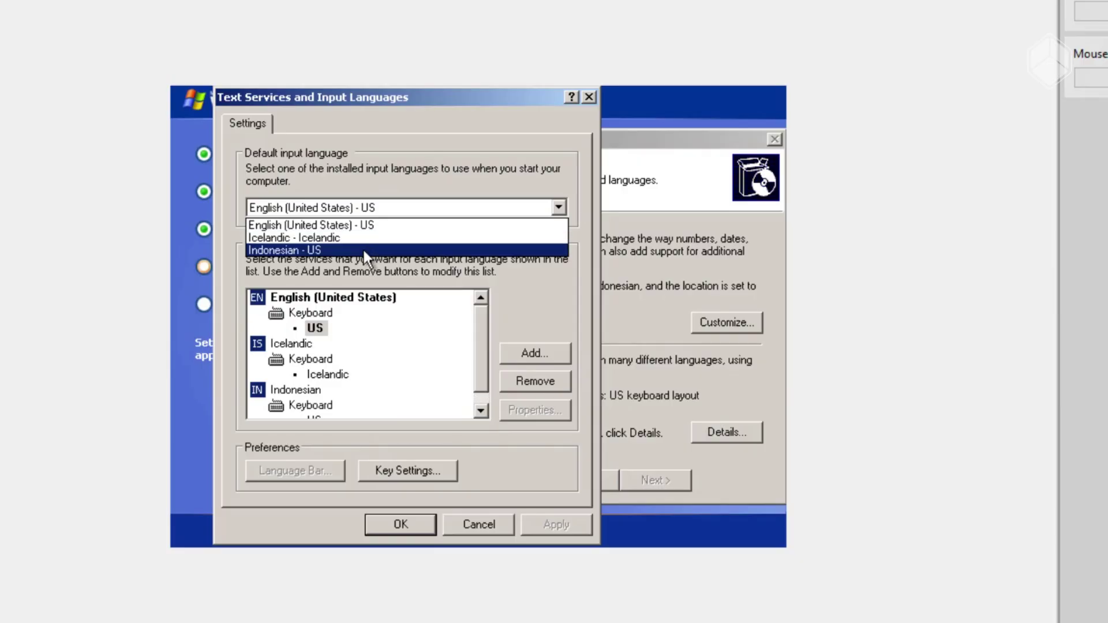
{"action": "left_click", "coordinate": [364, 249]}
{"action": "left_click", "coordinate": [397, 527]}
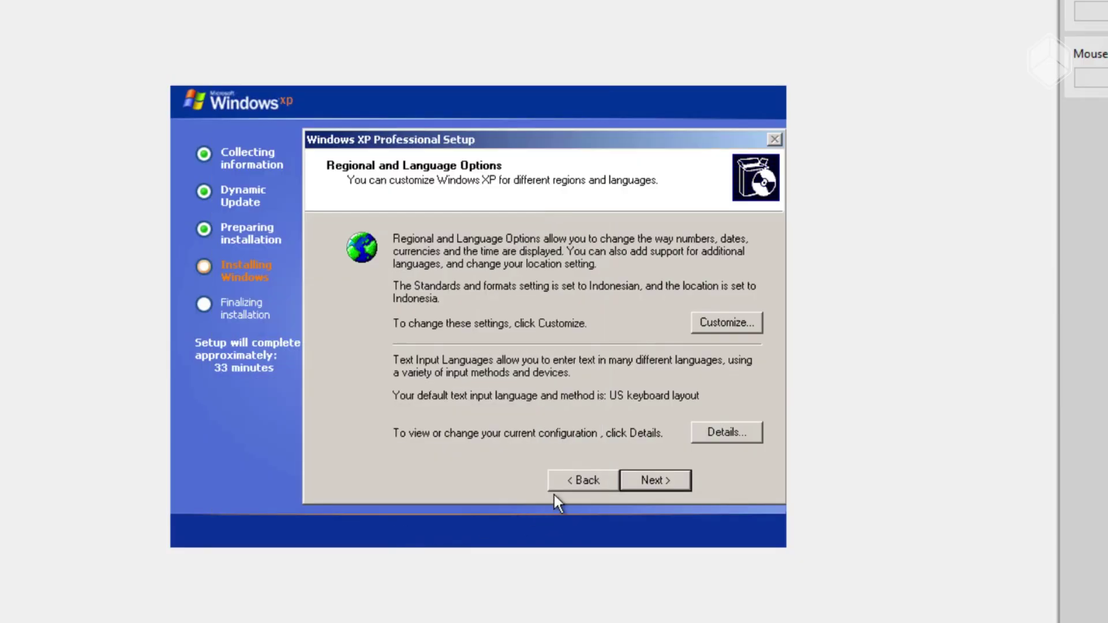
{"action": "left_click", "coordinate": [681, 484]}
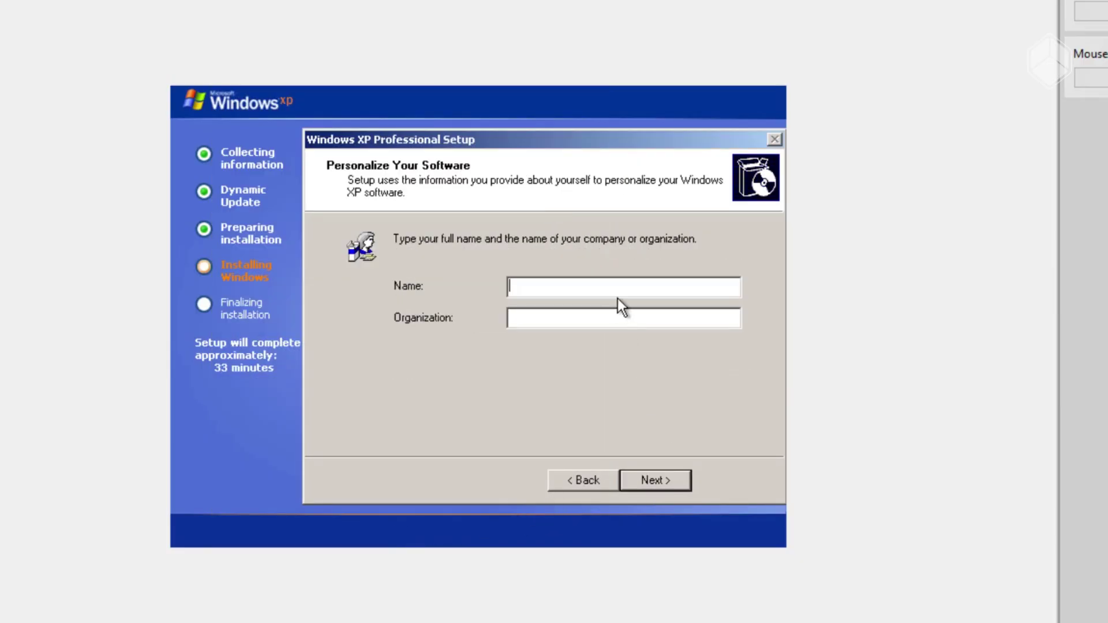
Personalize the software with the name bucu komputer and the organization mayadi compcell, and continue to the product key page.
{"action": "type", "text": "bucu komputer"}
{"action": "key", "text": "Tab"}
{"action": "type", "text": "mayadi com"}
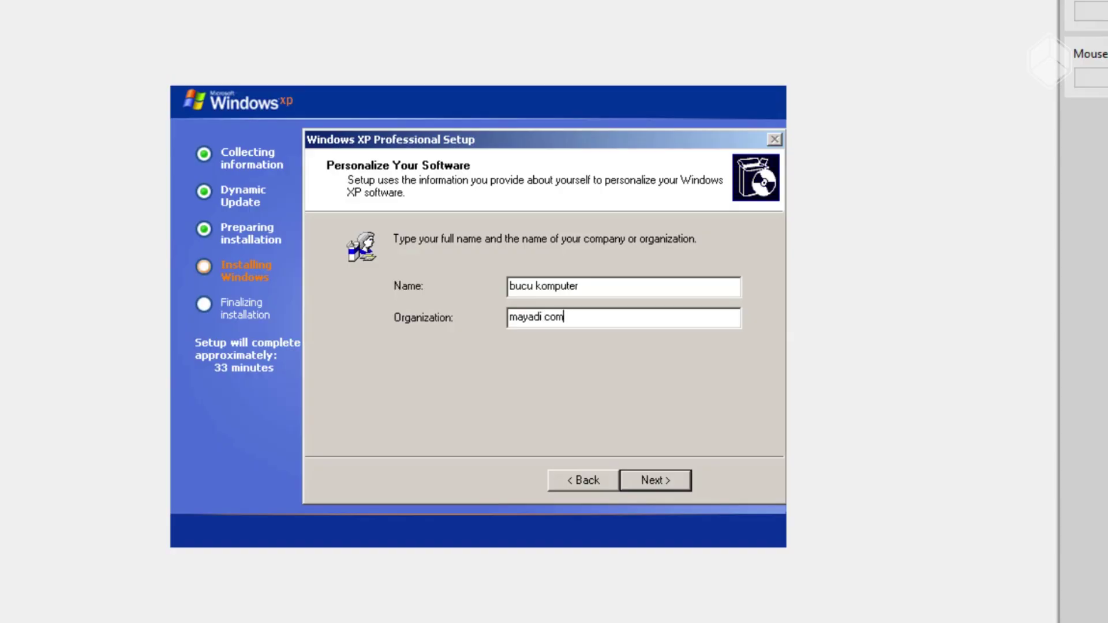
{"action": "type", "text": "pcell"}
{"action": "left_click", "coordinate": [666, 481]}
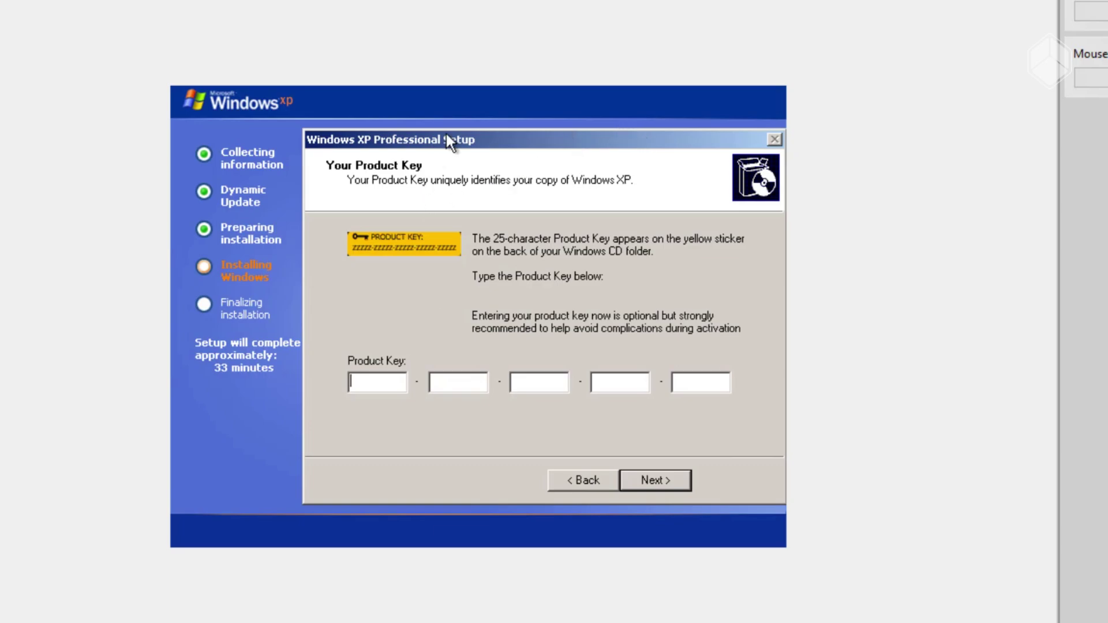
Restore the virtual machine window from its maximized size and reposition it on the desktop.
{"action": "left_click", "coordinate": [1107, 0]}
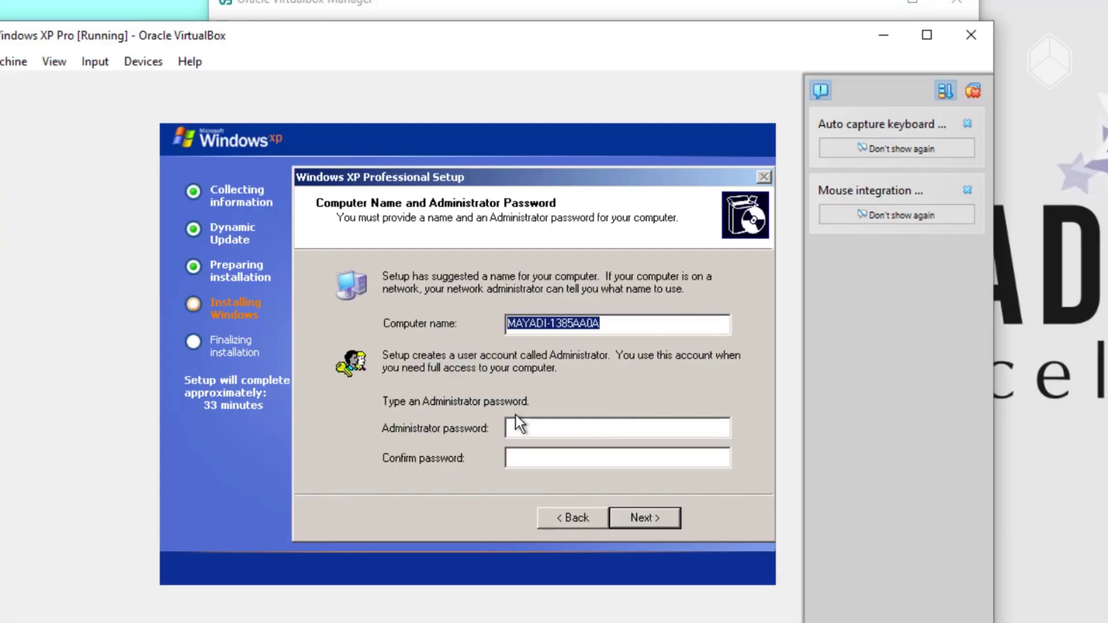
{"action": "left_click_drag", "start_coordinate": [564, 44], "coordinate": [602, 37]}
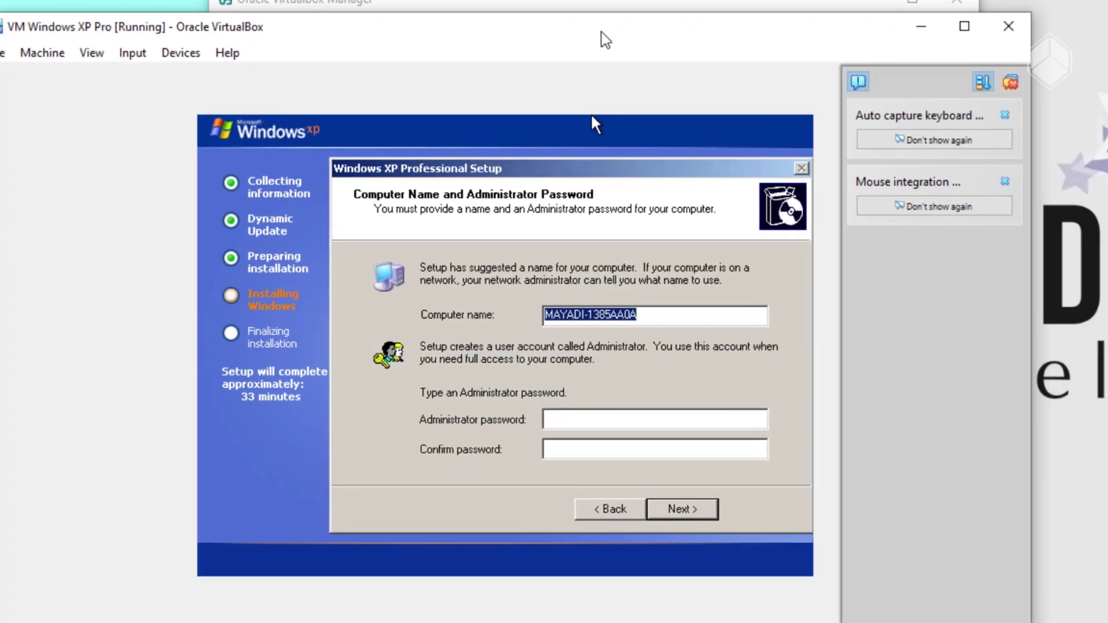
Accept the suggested computer name with a blank administrator password and set the time zone to (GMT+07:00) Bangkok, Hanoi, Jakarta.
{"action": "left_click", "coordinate": [684, 511]}
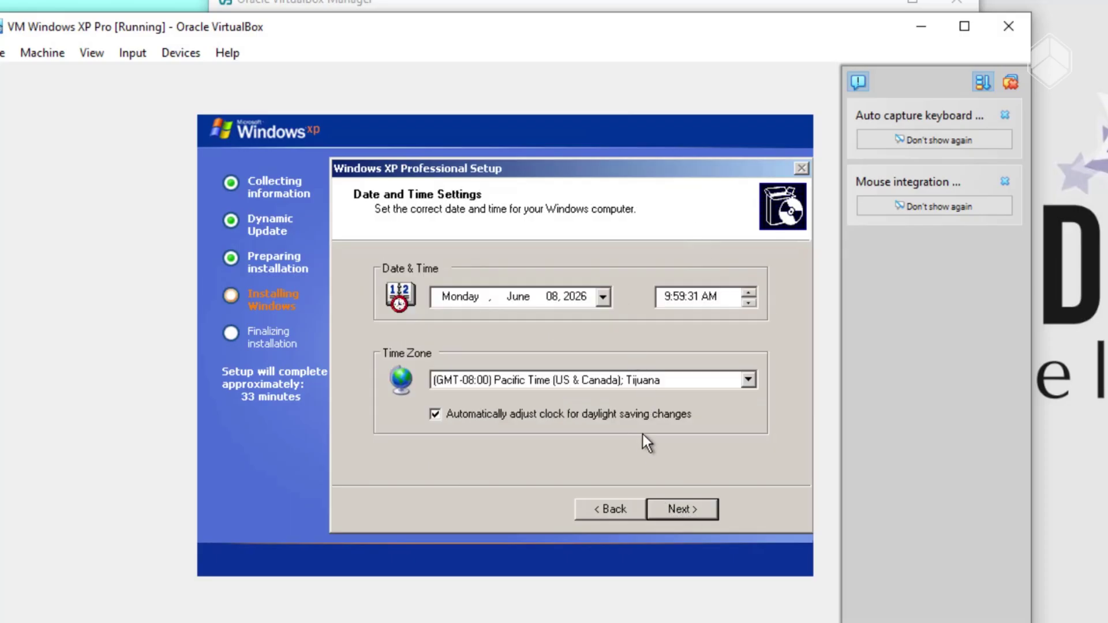
{"action": "left_click", "coordinate": [670, 381]}
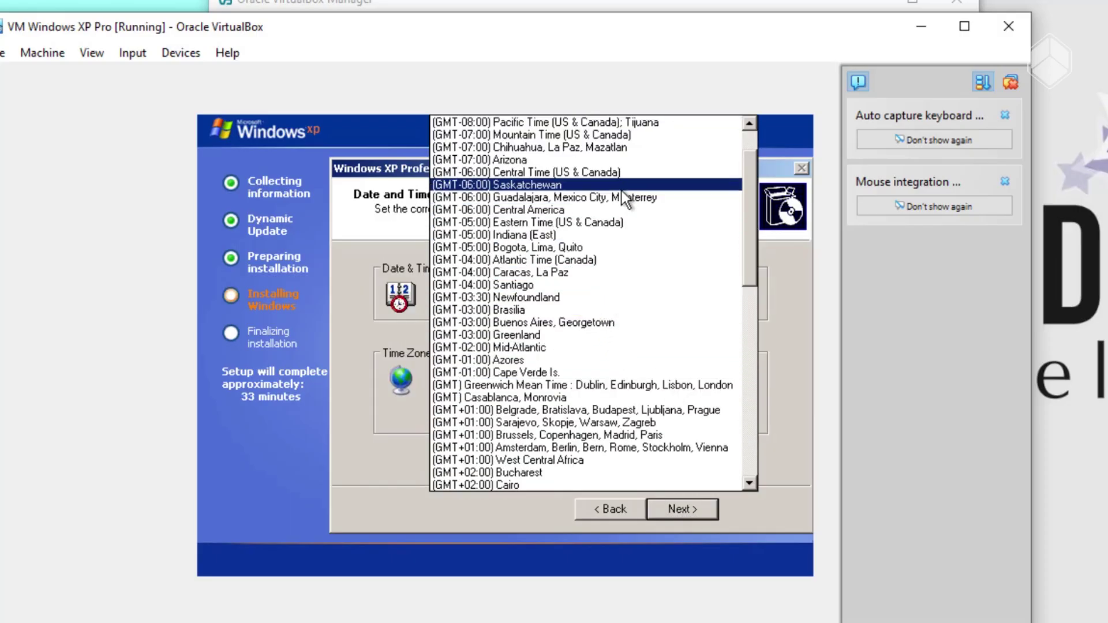
{"action": "scroll", "coordinate": [628, 381], "scroll_direction": "down", "scroll_amount": 2}
{"action": "scroll", "coordinate": [631, 398], "scroll_direction": "down", "scroll_amount": 7}
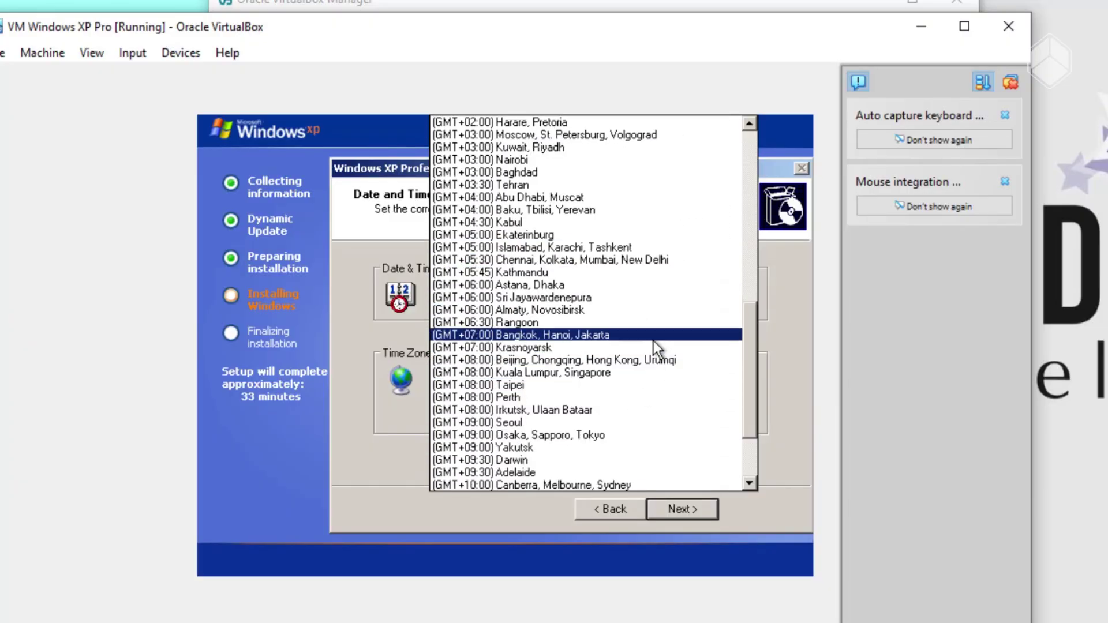
{"action": "left_click", "coordinate": [654, 337]}
{"action": "left_click", "coordinate": [675, 511]}
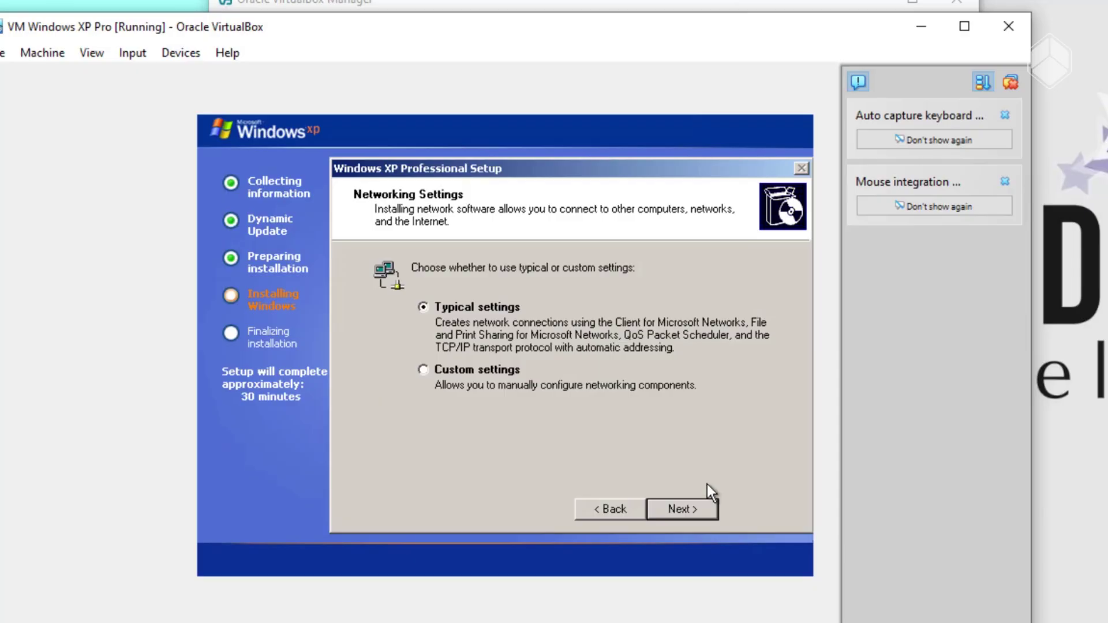
Keep the typical networking settings and the WORKGROUP workgroup without a domain, and continue the installation.
{"action": "left_click", "coordinate": [697, 508]}
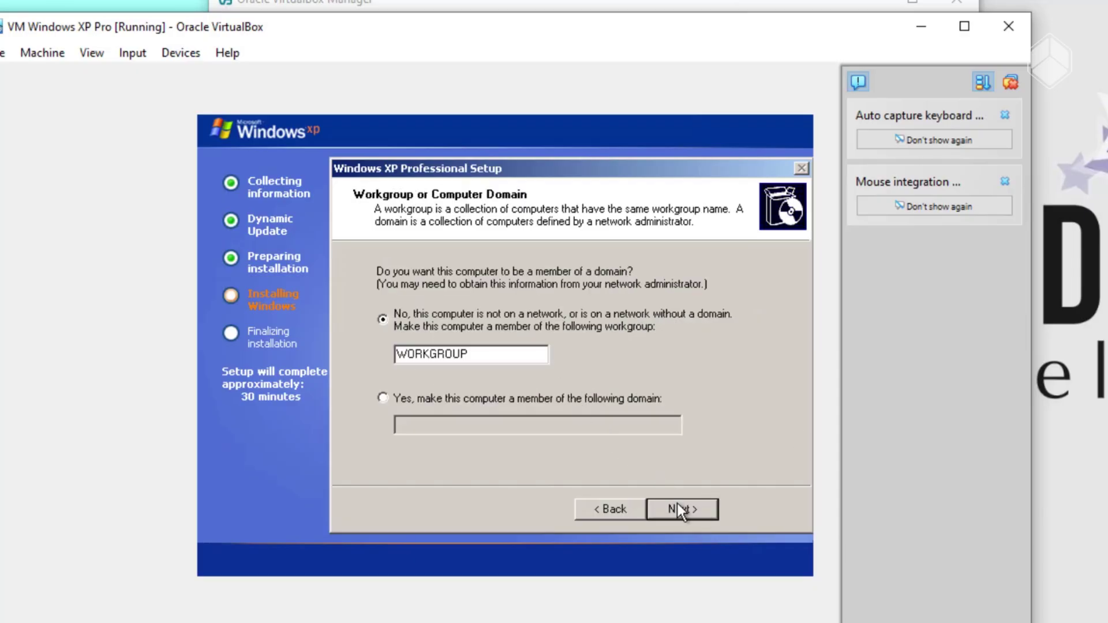
{"action": "left_click", "coordinate": [678, 504]}
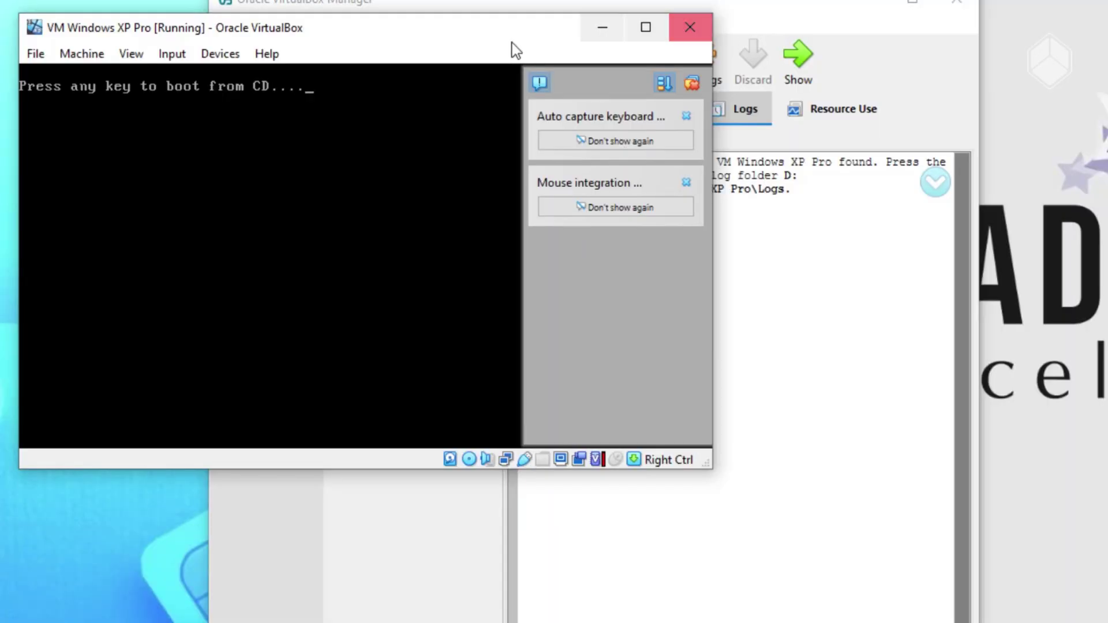
Minimize the VirtualBox Manager and reposition the virtual machine window so the display settings message is within reach.
{"action": "left_click_drag", "start_coordinate": [494, 30], "coordinate": [601, 135]}
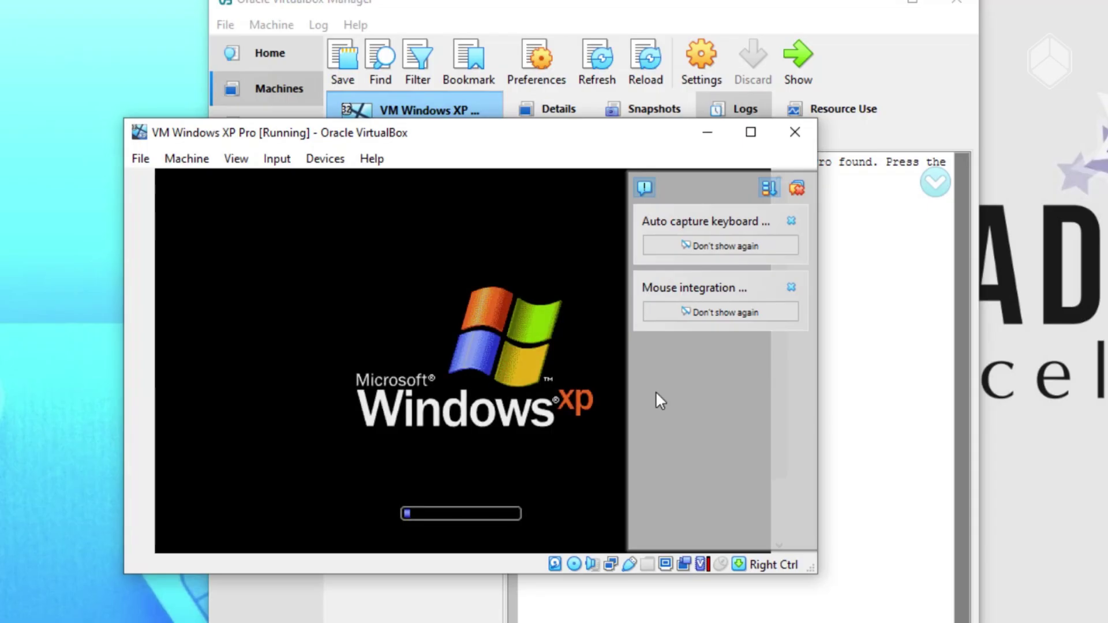
{"action": "left_click", "coordinate": [864, 5]}
{"action": "left_click_drag", "start_coordinate": [549, 138], "coordinate": [553, 36]}
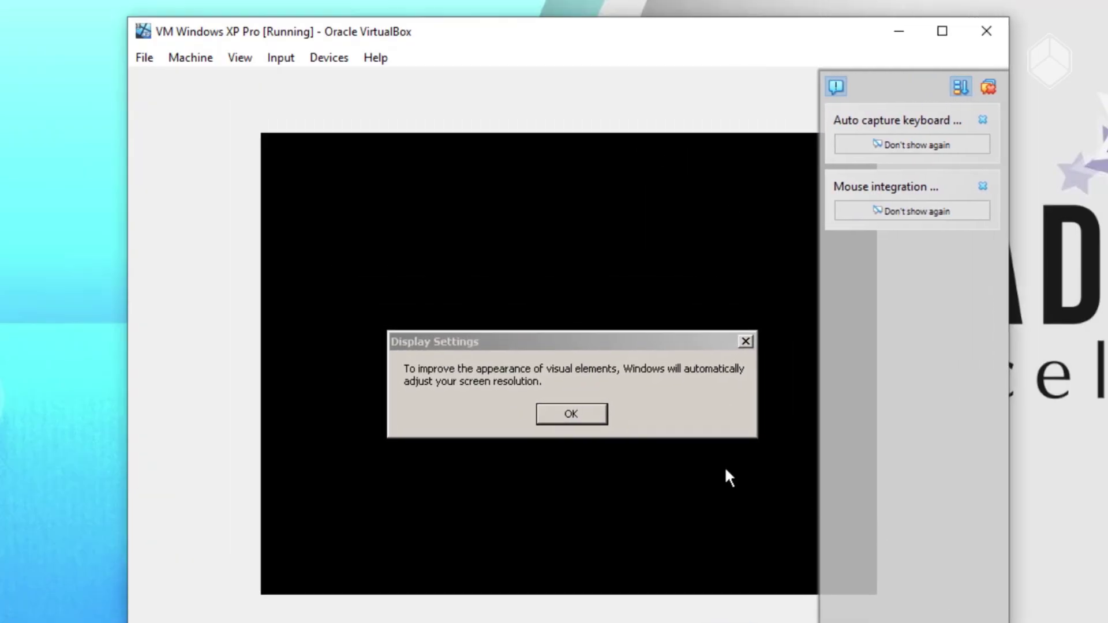
{"action": "left_click_drag", "start_coordinate": [669, 43], "coordinate": [556, 4]}
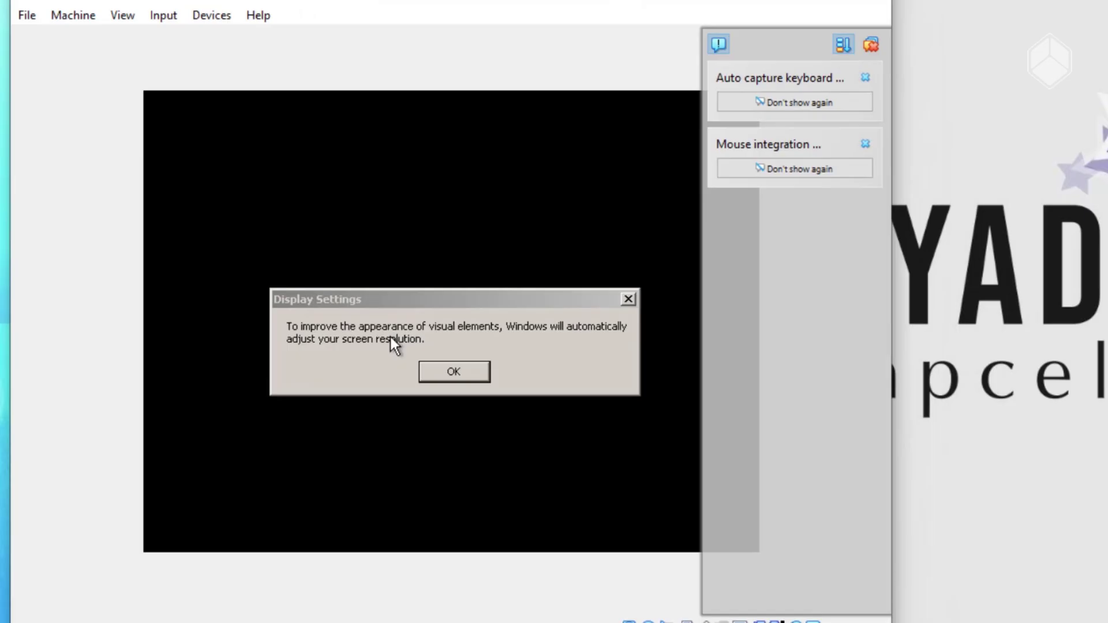
Accept the automatic screen resolution adjustment and maximize the virtual machine window.
{"action": "left_click", "coordinate": [449, 378]}
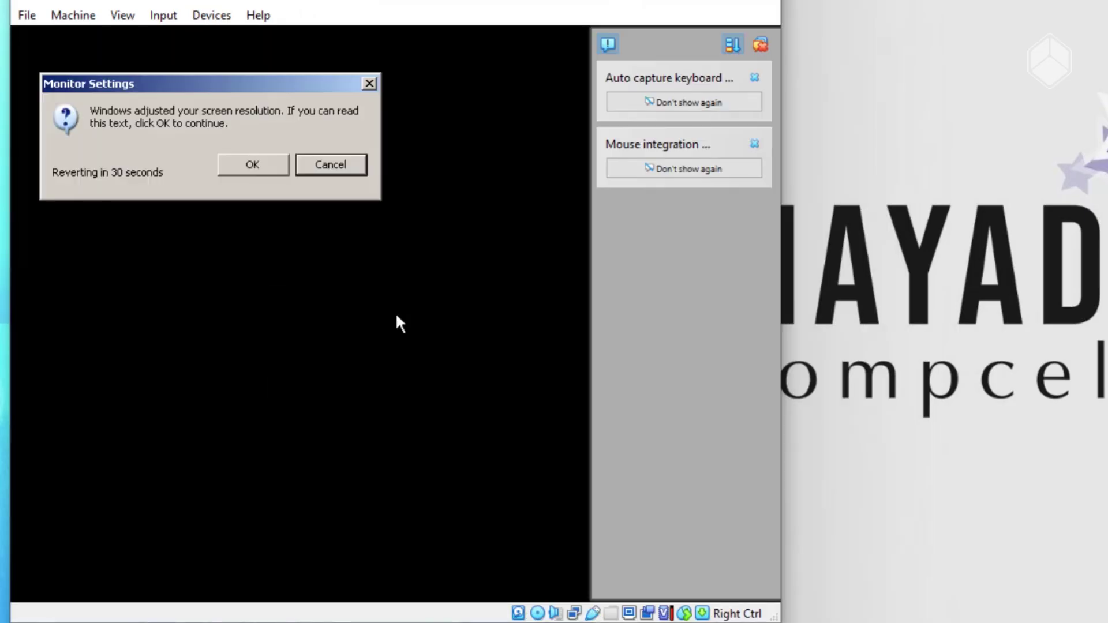
{"action": "left_click", "coordinate": [263, 168]}
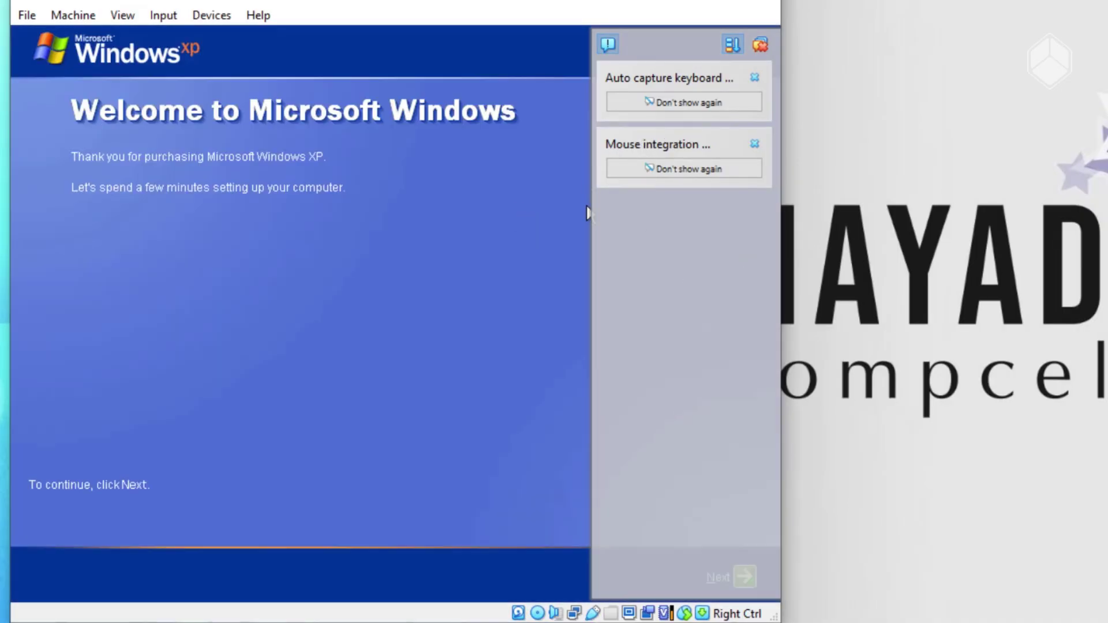
{"action": "left_click", "coordinate": [717, 2]}
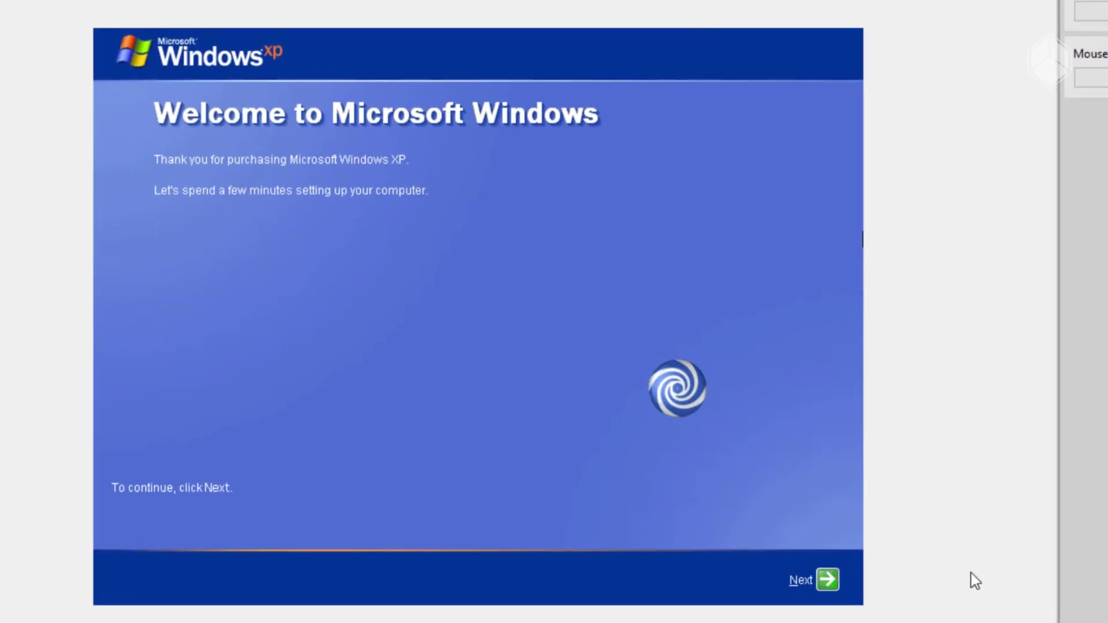
Start the Windows welcome setup, choosing Not right now for Automatic Updates and skipping the Internet connectivity check.
{"action": "left_click", "coordinate": [828, 580]}
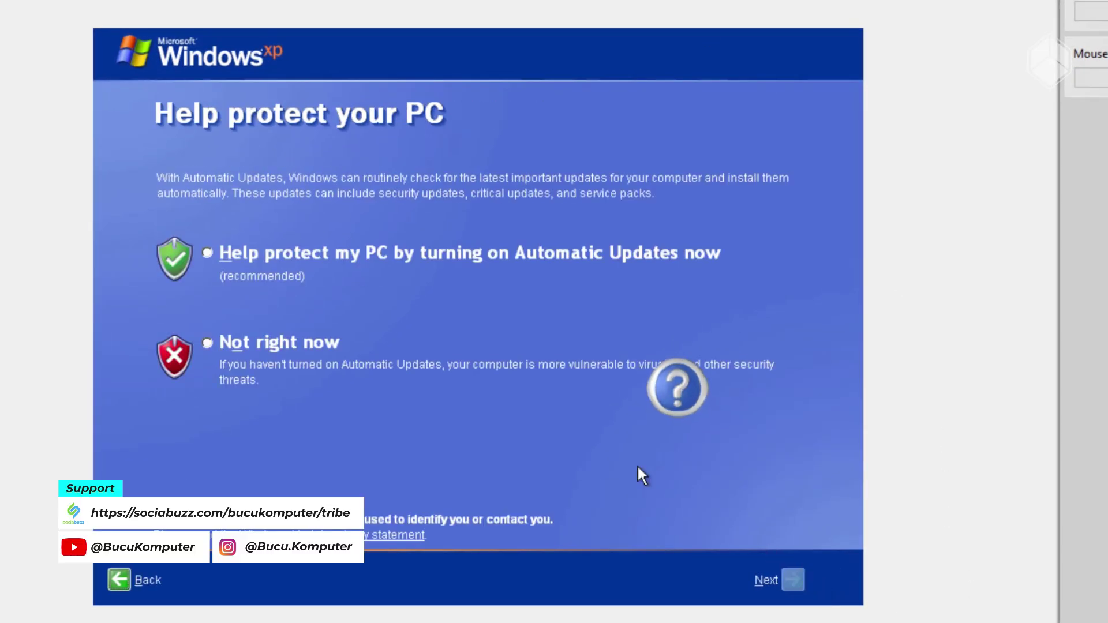
{"action": "left_click", "coordinate": [209, 344]}
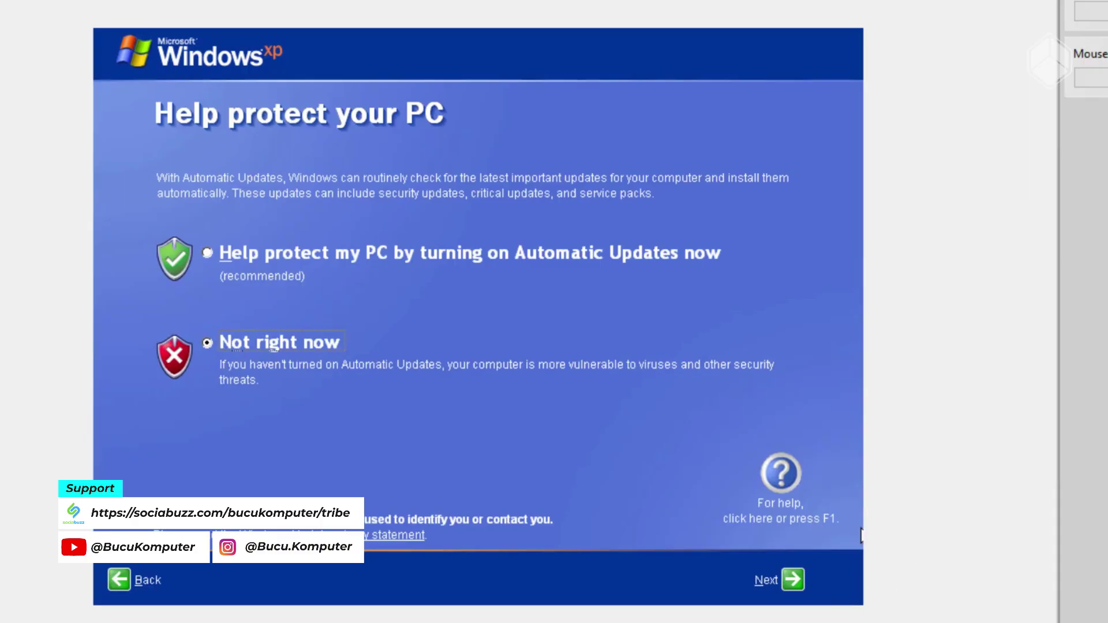
{"action": "left_click", "coordinate": [792, 581]}
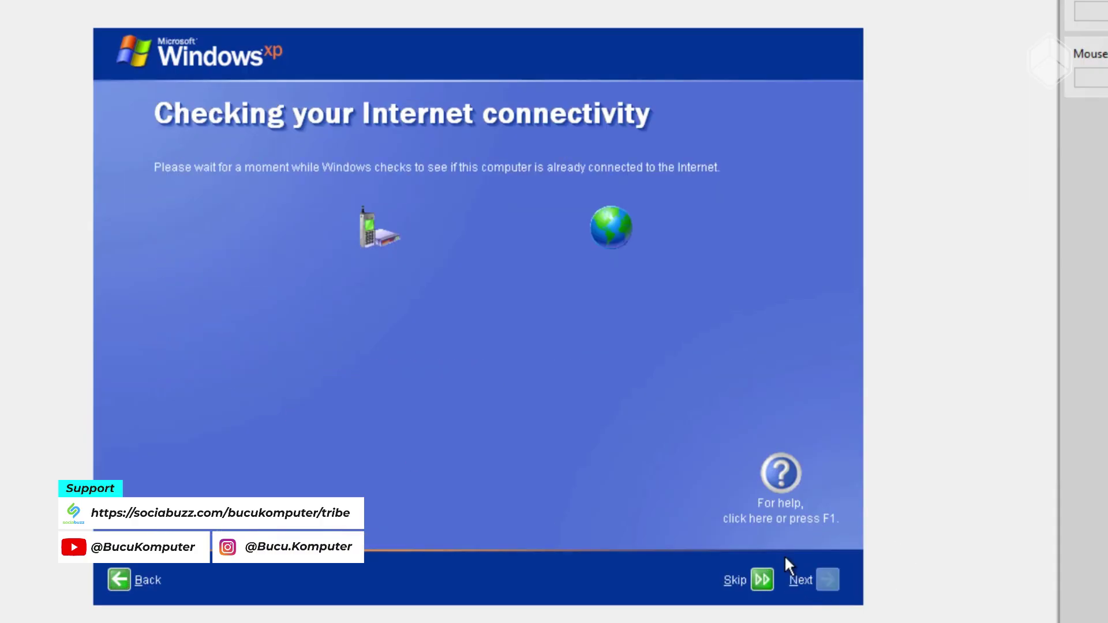
{"action": "left_click", "coordinate": [762, 580]}
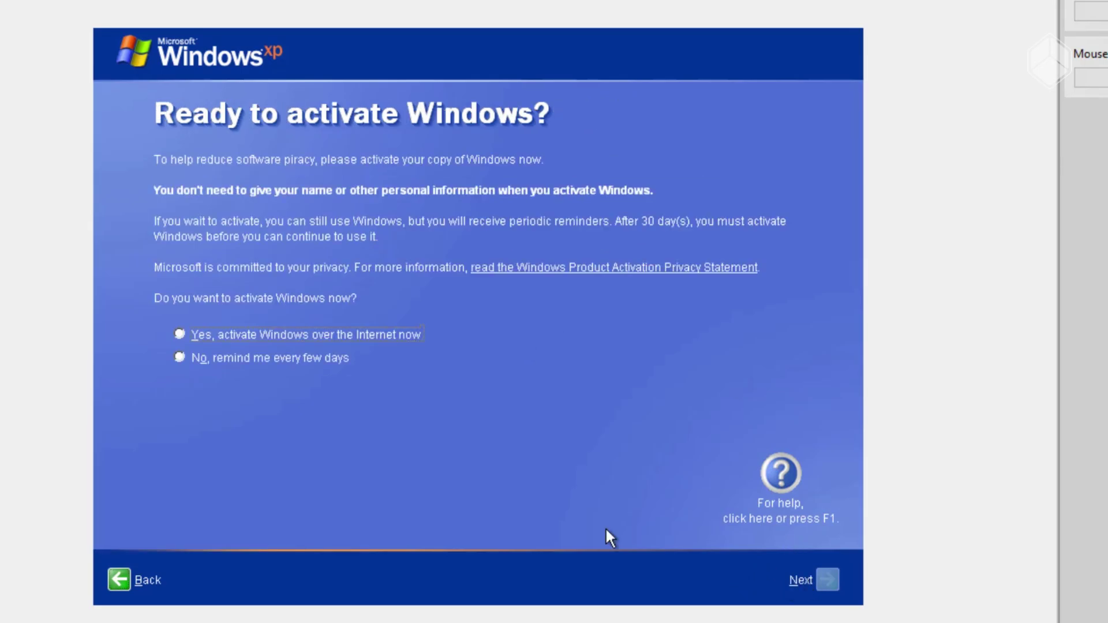
Postpone Windows activation with periodic reminders and finish the setup with bucu komputer as the only user.
{"action": "left_click", "coordinate": [267, 359]}
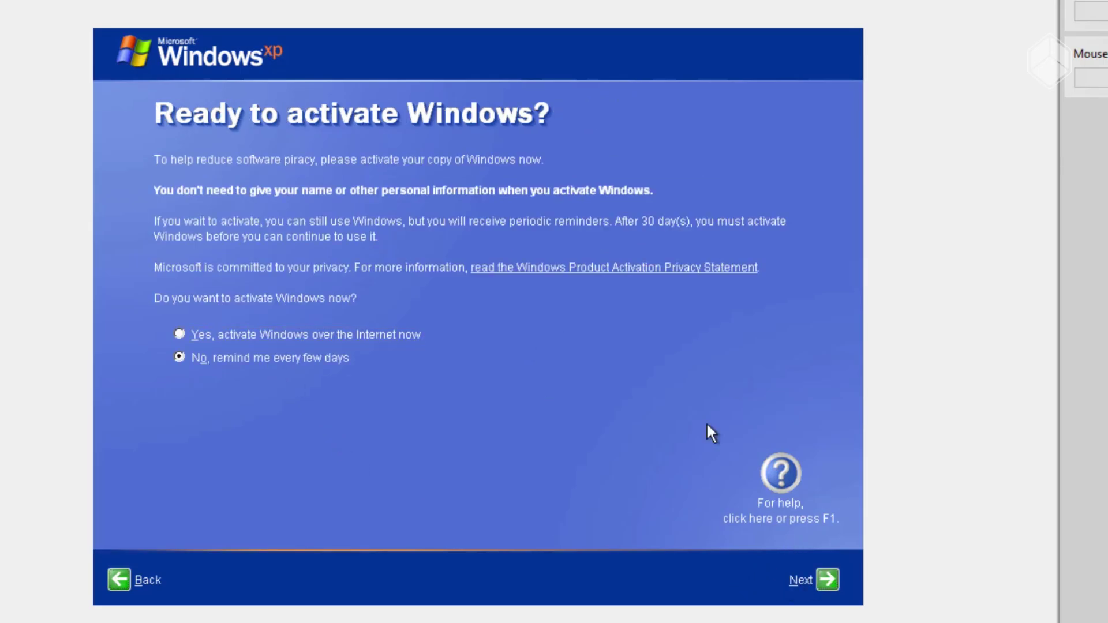
{"action": "left_click", "coordinate": [828, 579]}
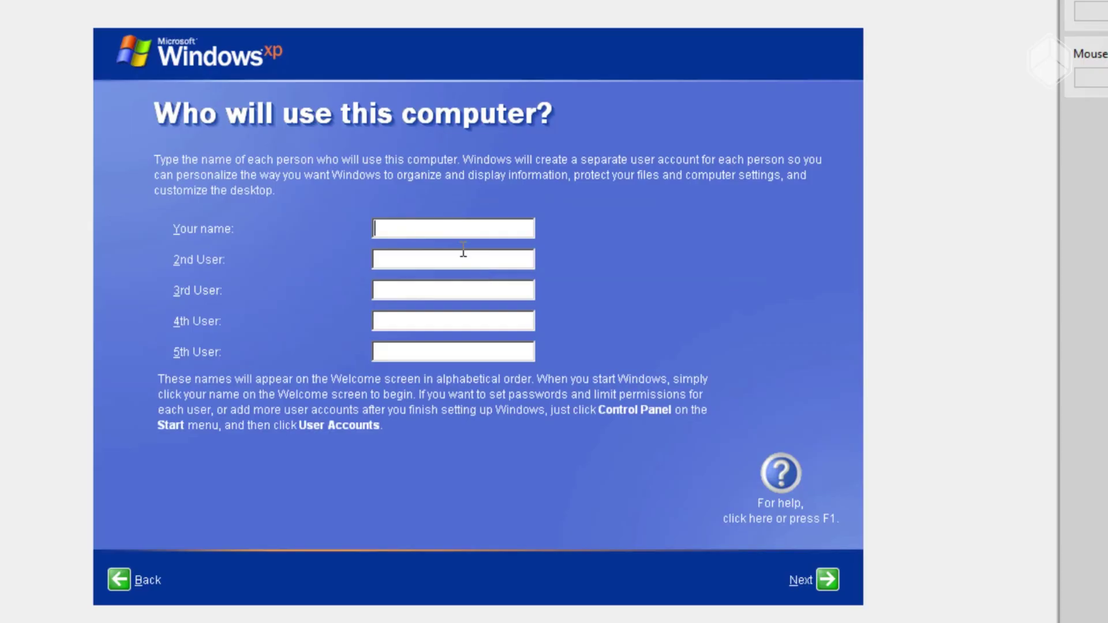
{"action": "type", "text": "bucu komputer"}
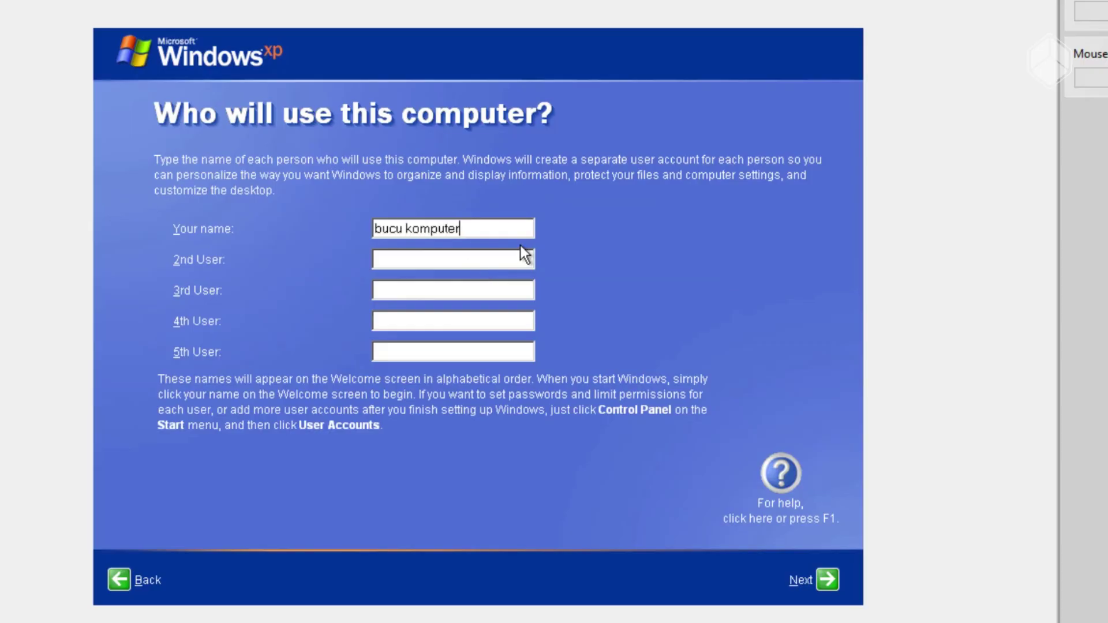
{"action": "left_click", "coordinate": [823, 573]}
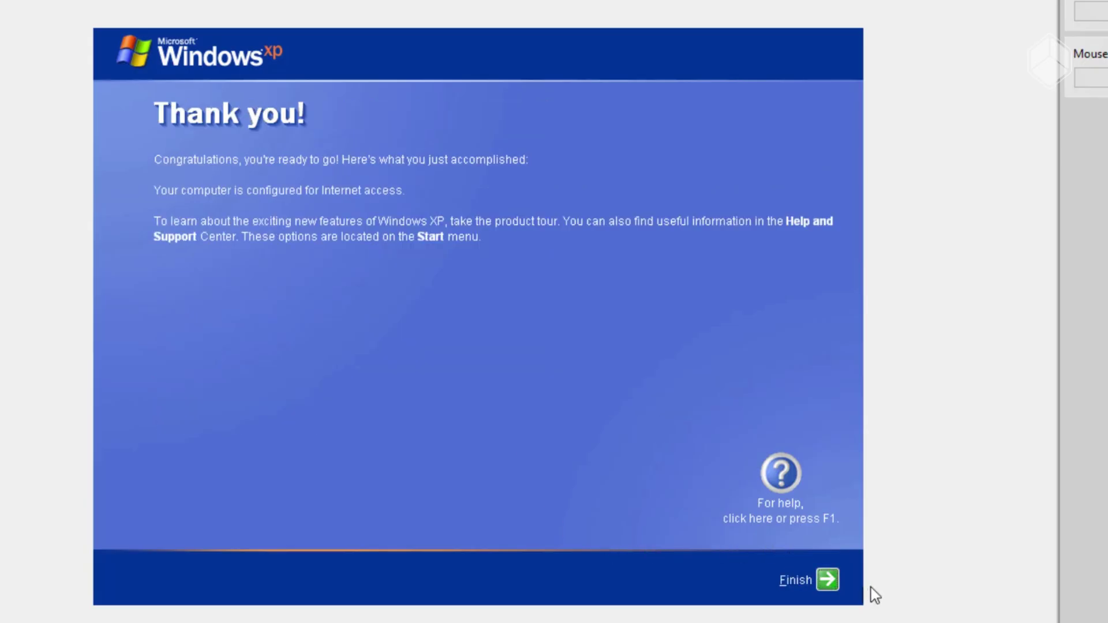
{"action": "left_click", "coordinate": [829, 580]}
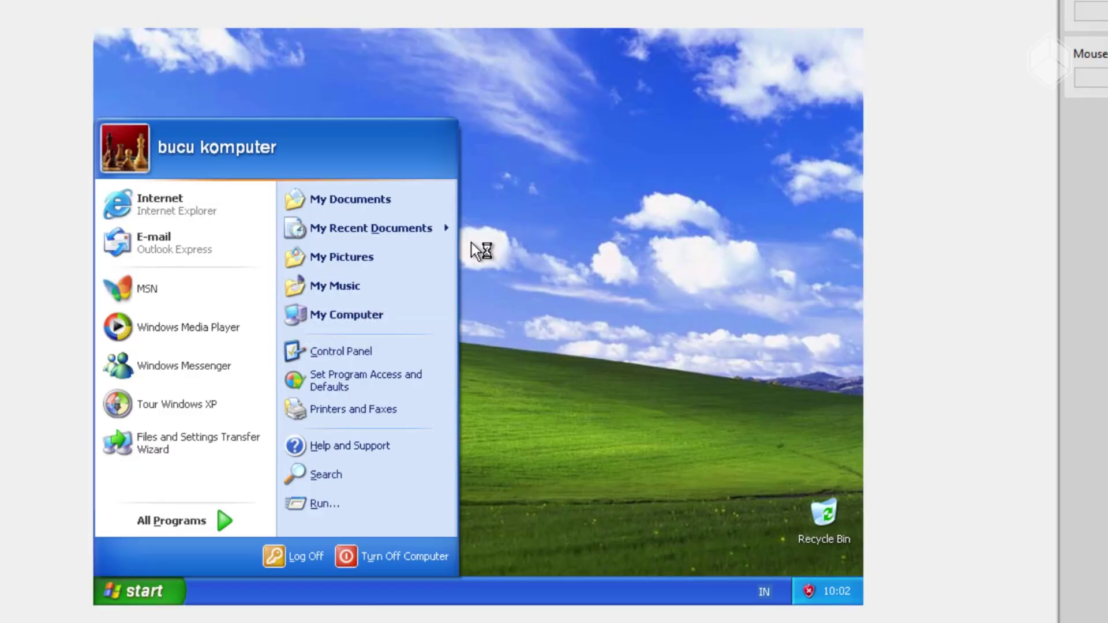
{"action": "left_click", "coordinate": [597, 191]}
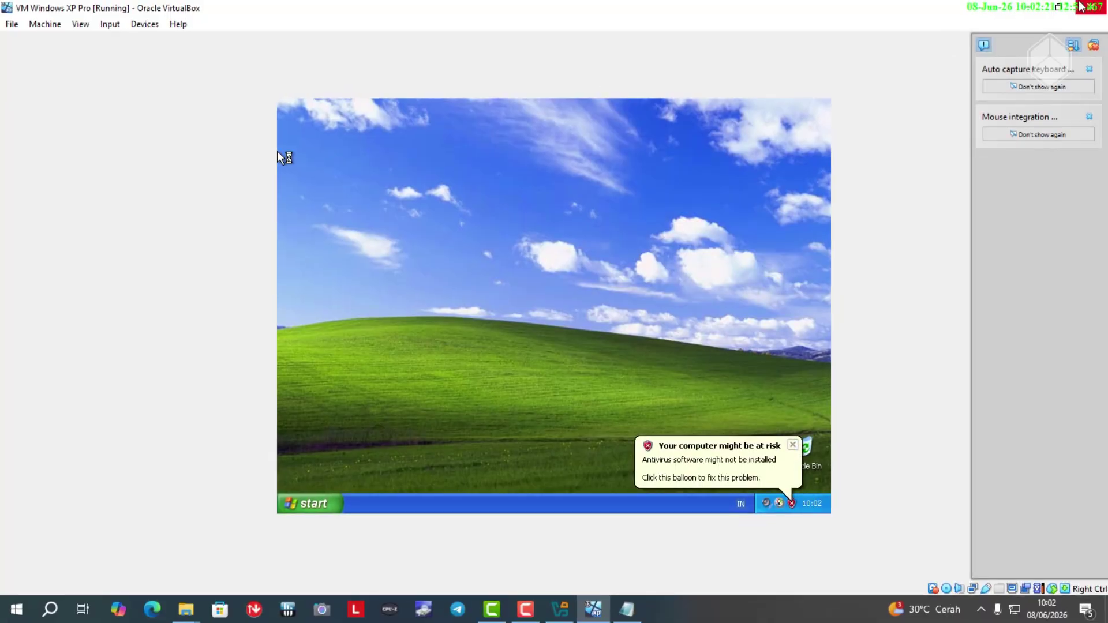
Switch the virtual machine to full-screen mode and return it to windowed mode.
{"action": "left_click", "coordinate": [1059, 7]}
{"action": "left_click", "coordinate": [719, 68]}
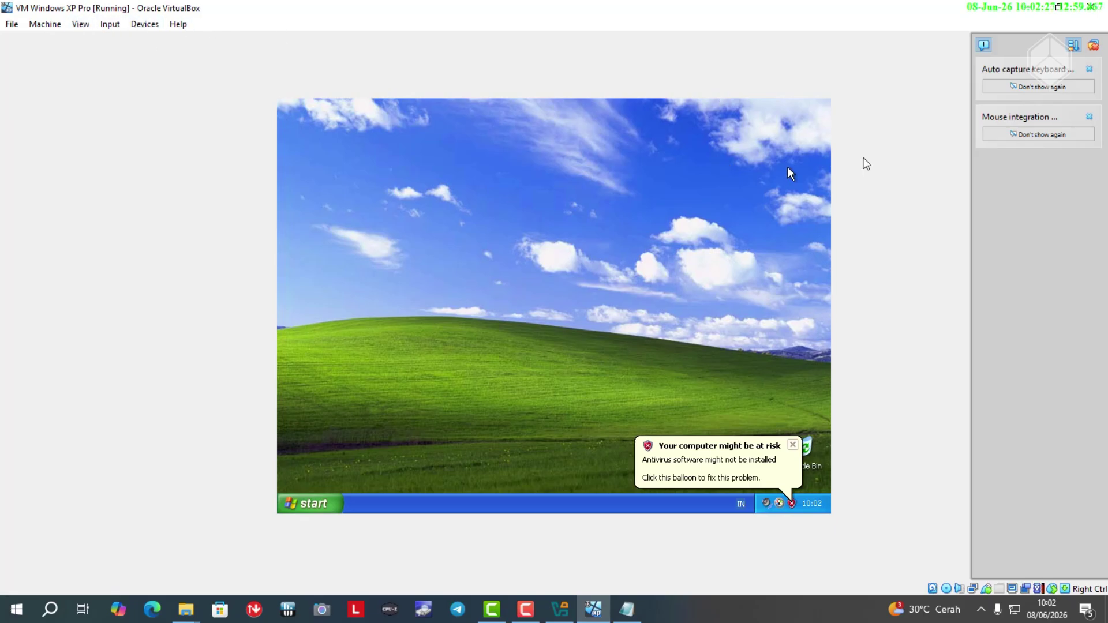
{"action": "left_click", "coordinate": [109, 23]}
{"action": "mouse_move", "coordinate": [155, 29]}
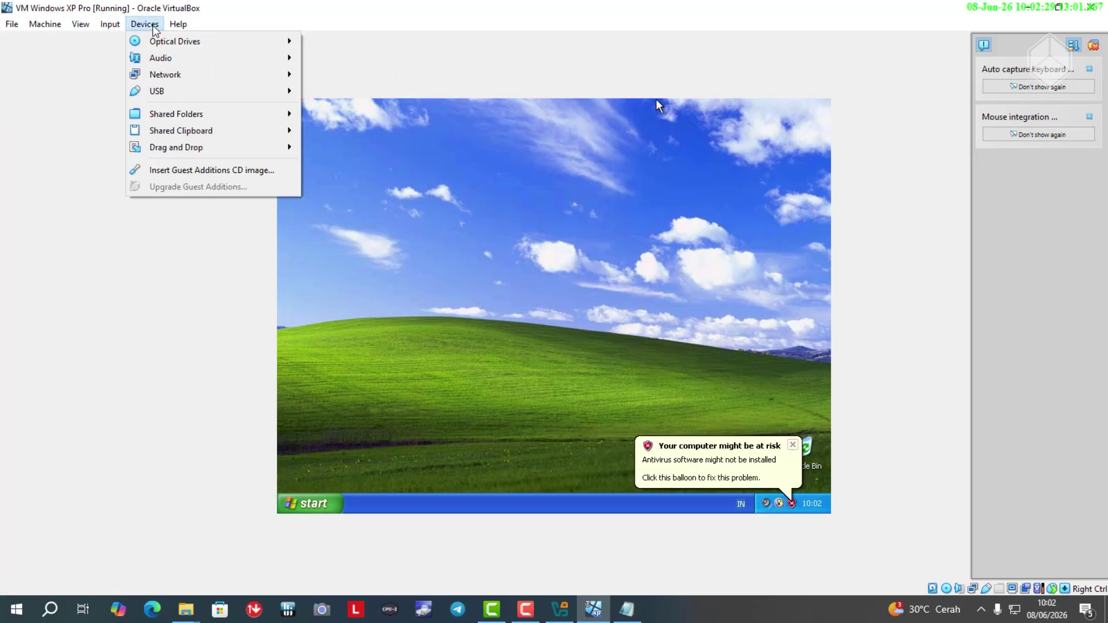
{"action": "mouse_move", "coordinate": [81, 23]}
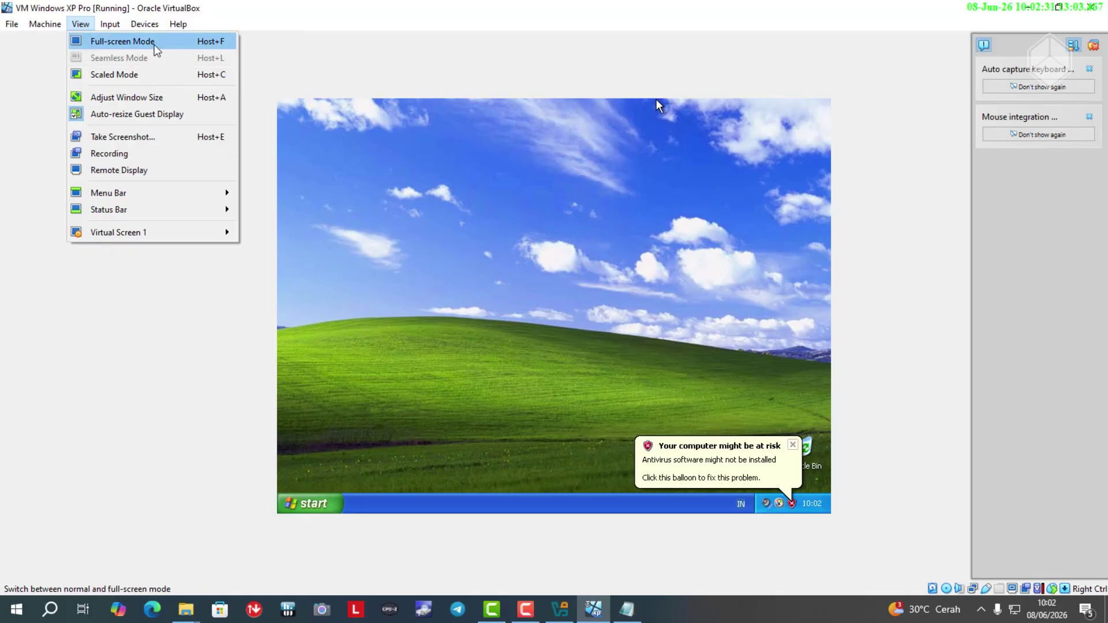
{"action": "left_click", "coordinate": [215, 46]}
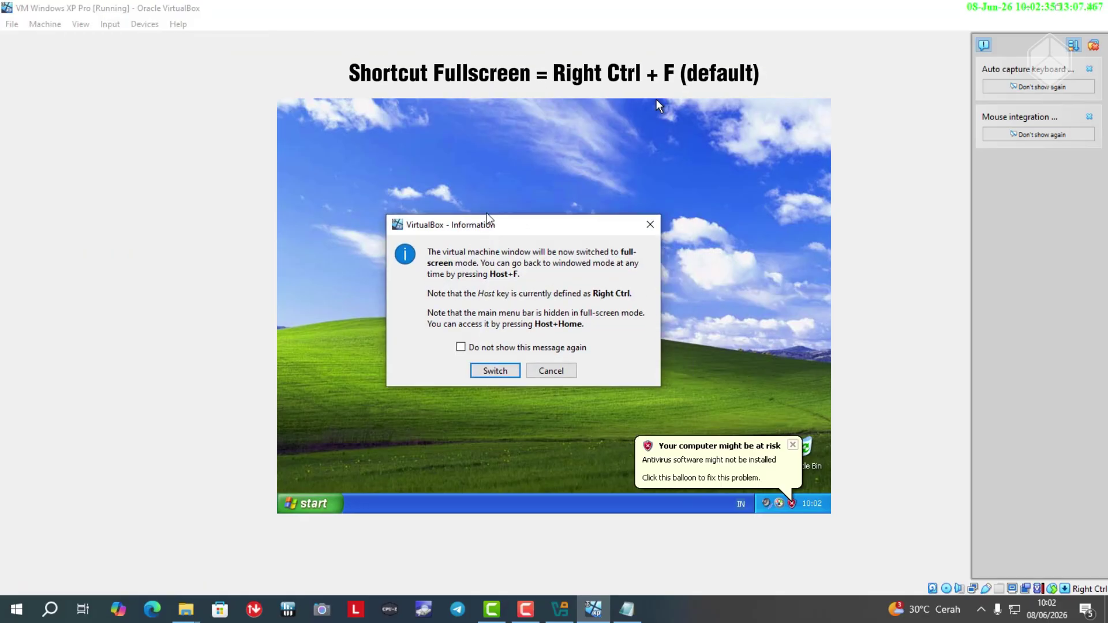
{"action": "left_click", "coordinate": [496, 370]}
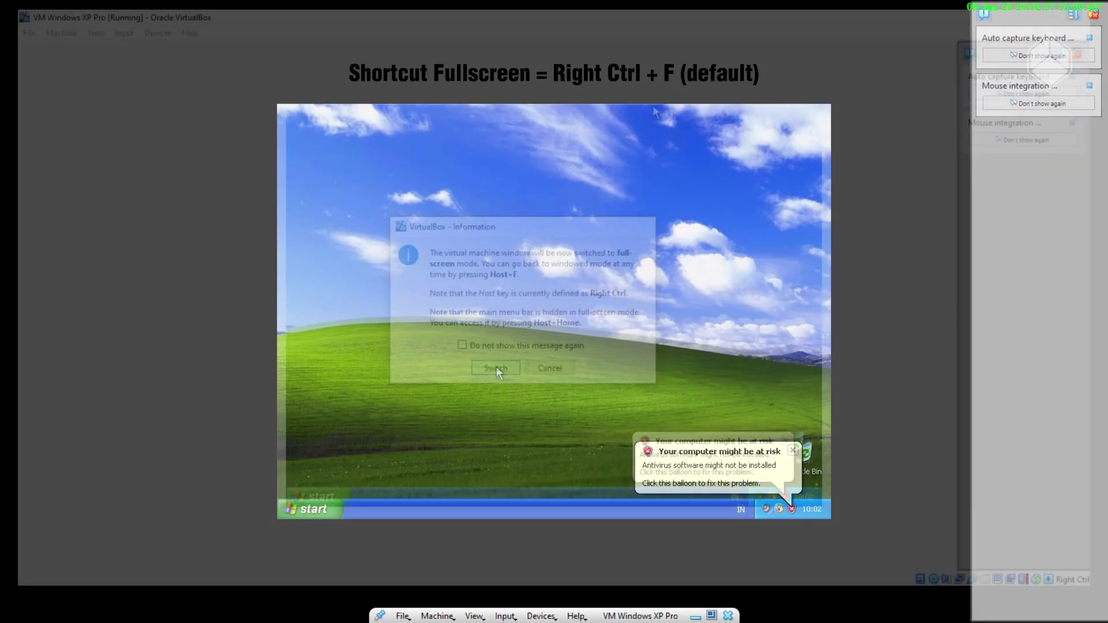
{"action": "key", "text": "ctrl+f"}
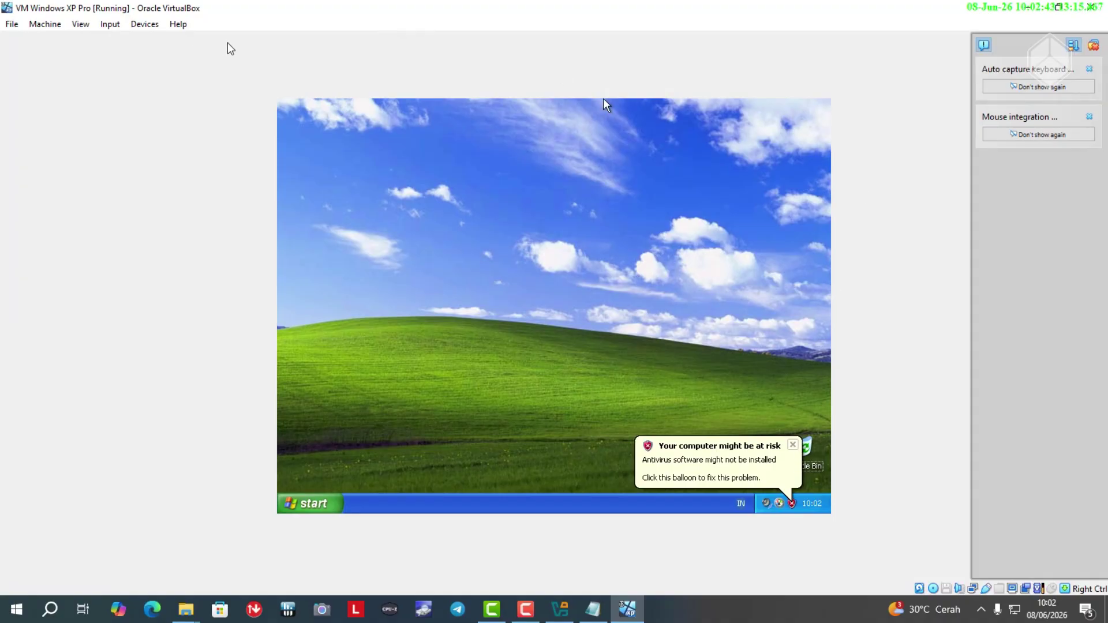
Dismiss the antivirus risk balloon and insert the Guest Additions CD image into the virtual machine.
{"action": "left_click", "coordinate": [792, 444]}
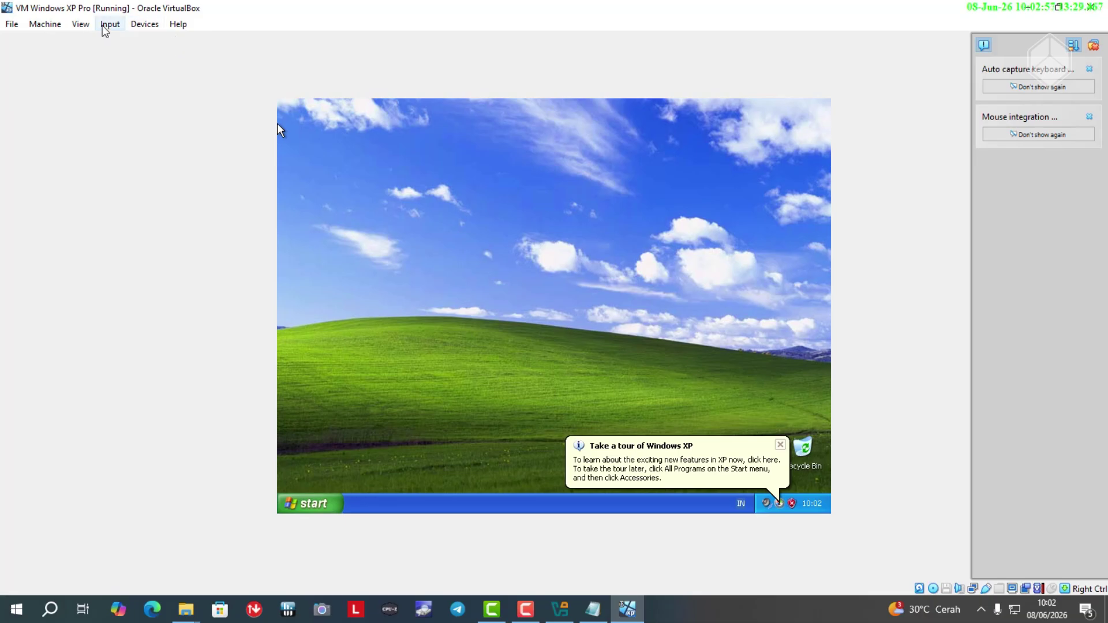
{"action": "left_click", "coordinate": [128, 25]}
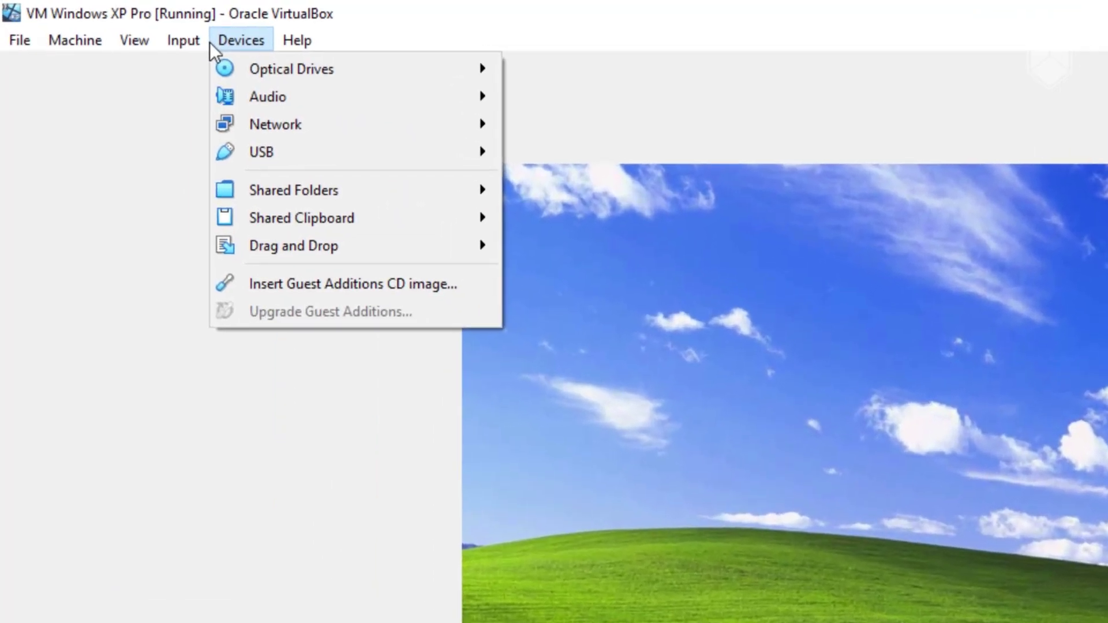
{"action": "left_click", "coordinate": [279, 283]}
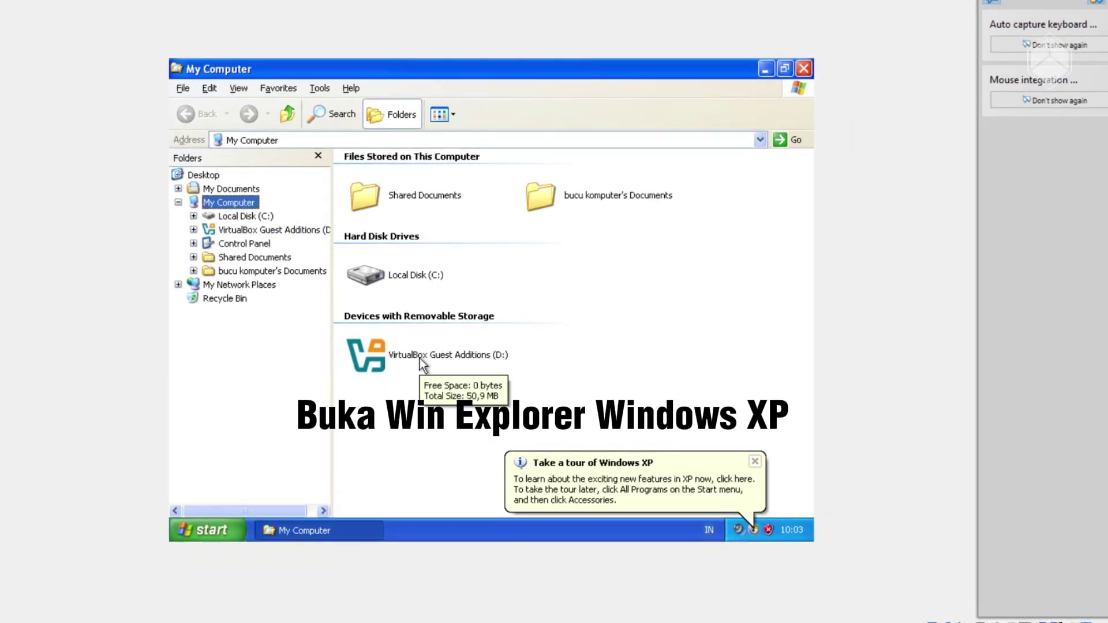
Launch the Guest Additions 7.2.8 setup from drive D: in My Computer and continue to the component selection.
{"action": "double_click", "coordinate": [456, 355]}
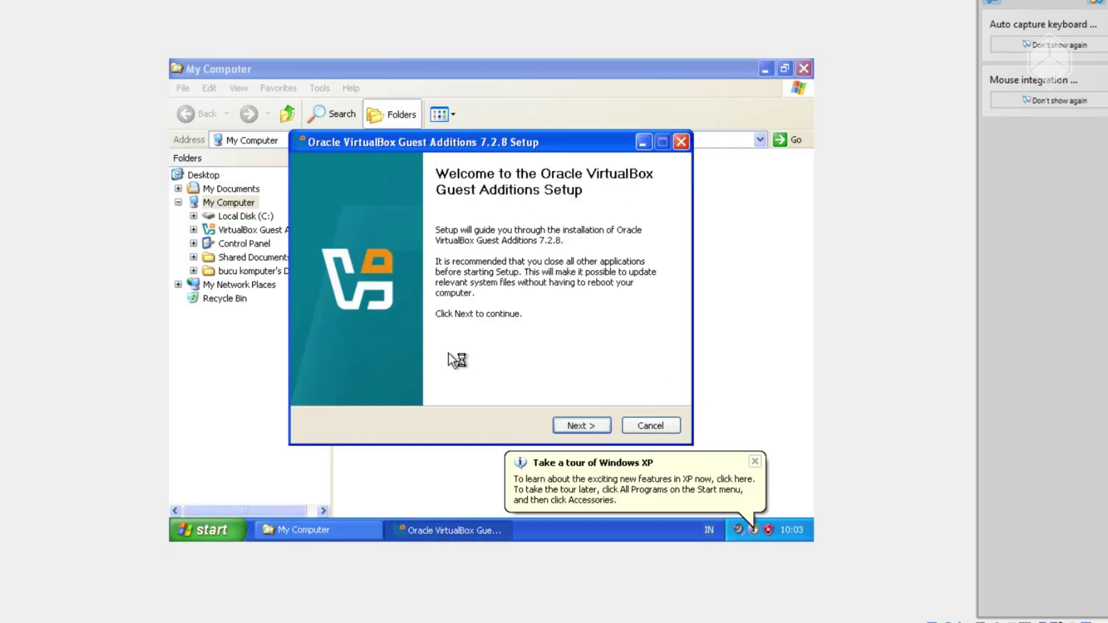
{"action": "left_click", "coordinate": [575, 425]}
{"action": "left_click", "coordinate": [577, 425]}
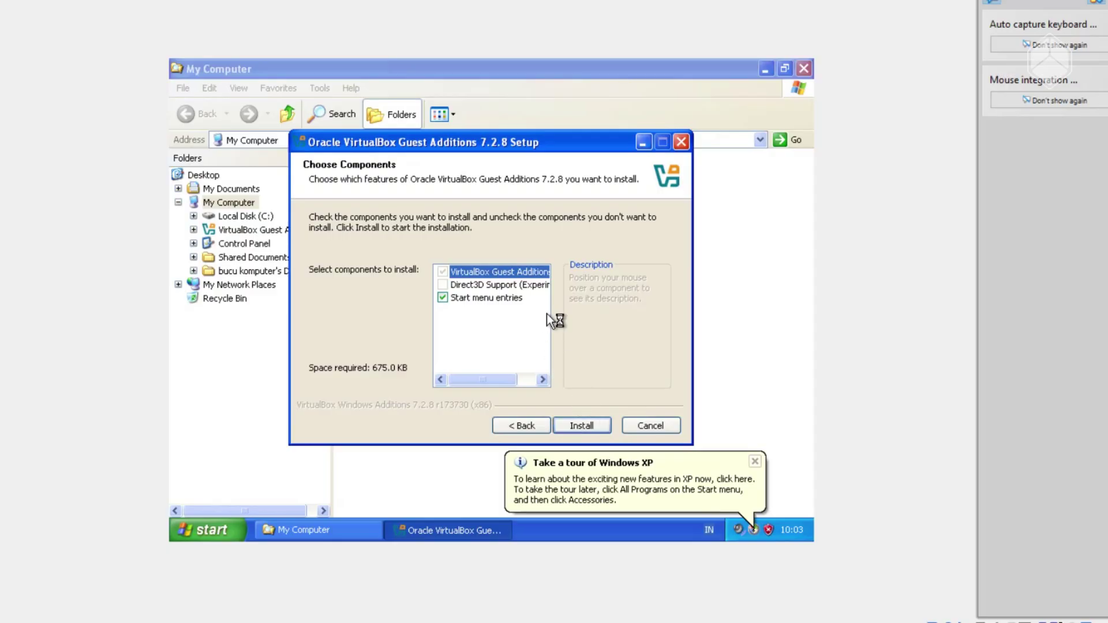
Try to select Direct3D Support, and switch the Start menu entries component off and back on.
{"action": "left_click", "coordinate": [529, 286]}
{"action": "key", "text": "Down"}
{"action": "key", "text": "space"}
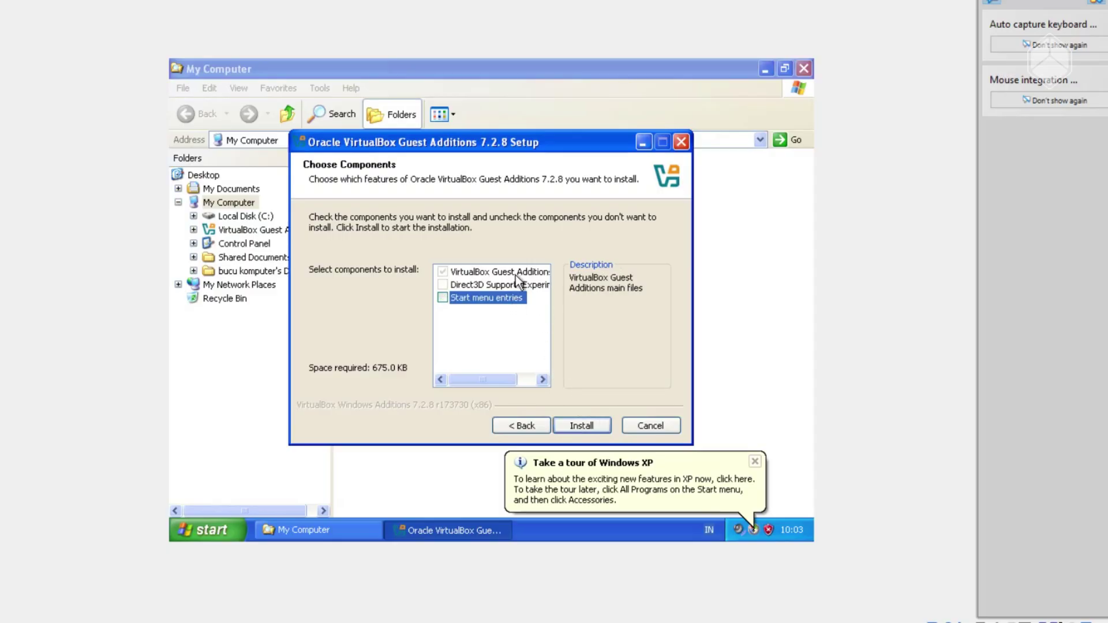
{"action": "left_click", "coordinate": [514, 288]}
{"action": "left_click", "coordinate": [524, 273]}
{"action": "left_click", "coordinate": [522, 300]}
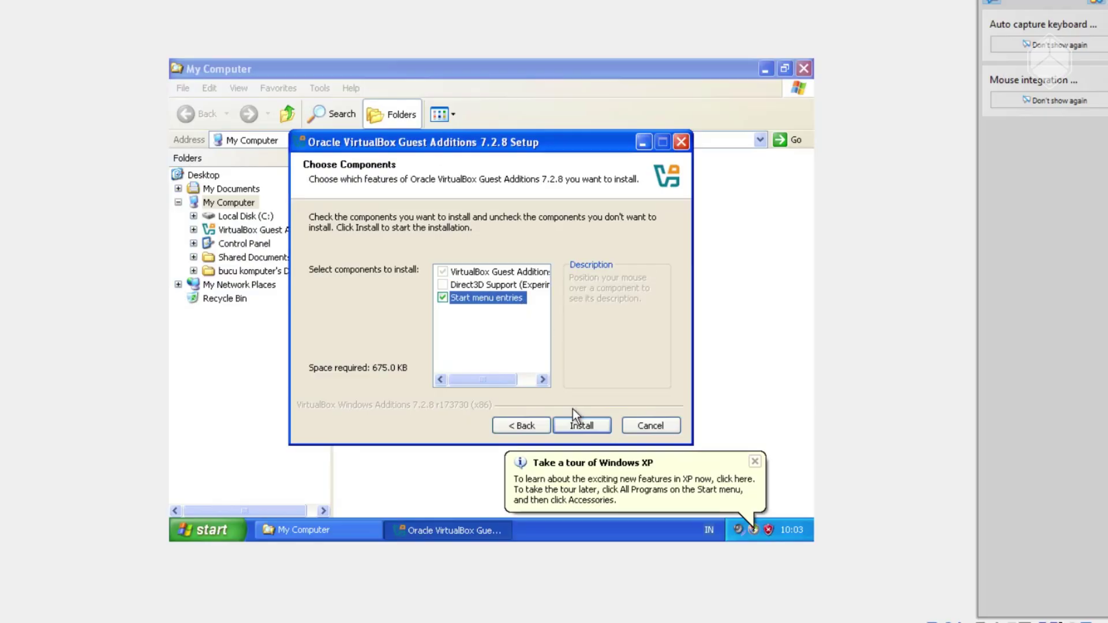
Install Guest Additions 7.2.8 with the Start menu entries component and finish the setup with an immediate reboot.
{"action": "left_click", "coordinate": [579, 428]}
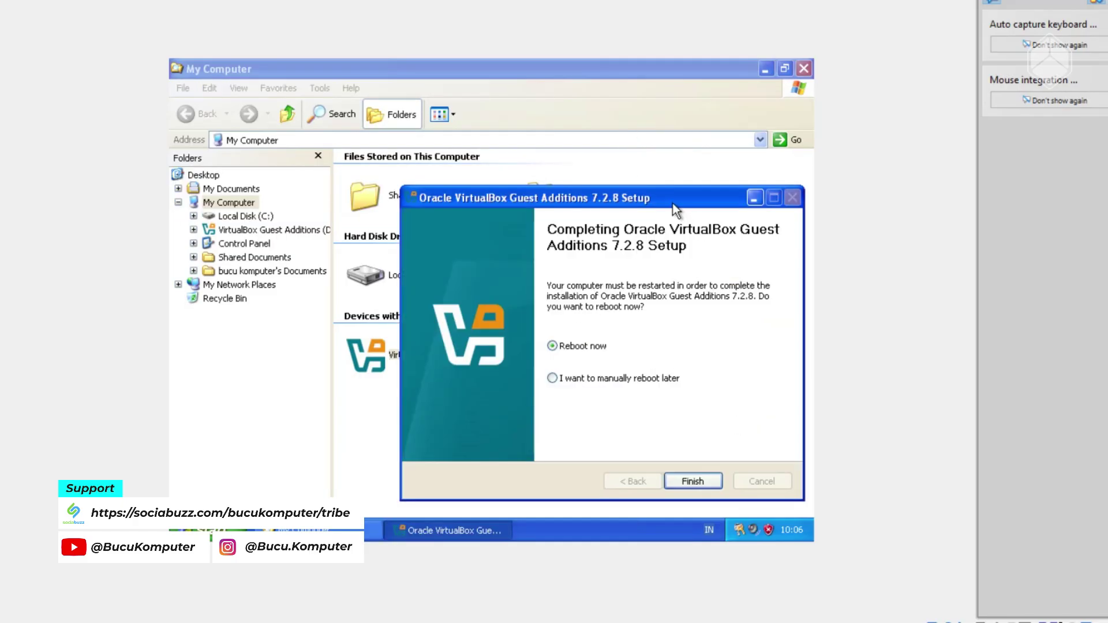
{"action": "left_click_drag", "start_coordinate": [673, 204], "coordinate": [674, 152]}
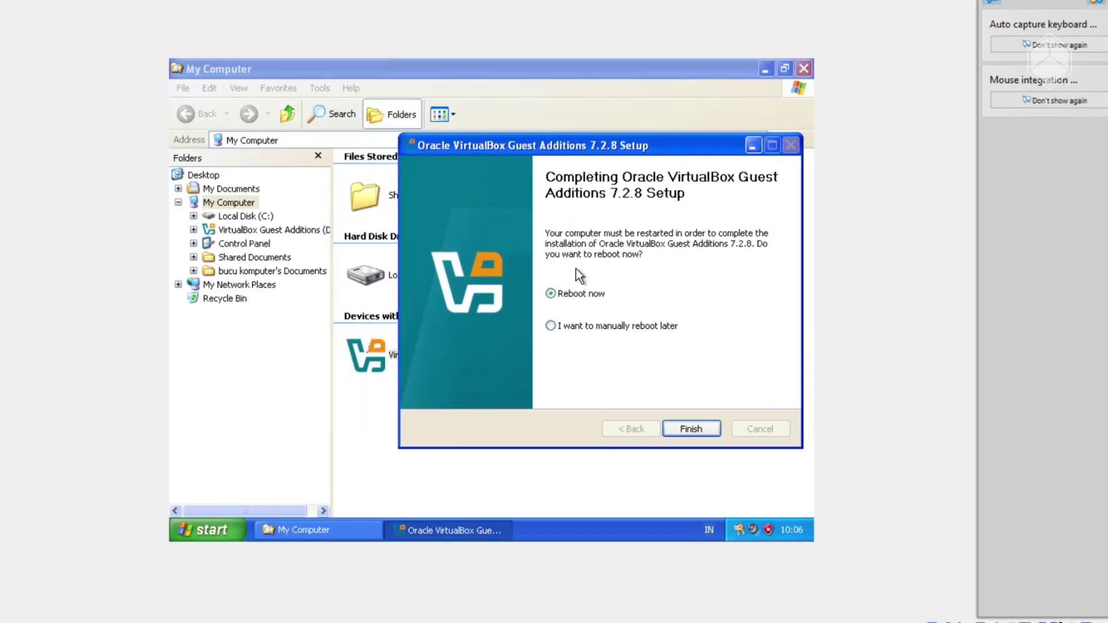
{"action": "left_click_drag", "start_coordinate": [488, 143], "coordinate": [376, 147]}
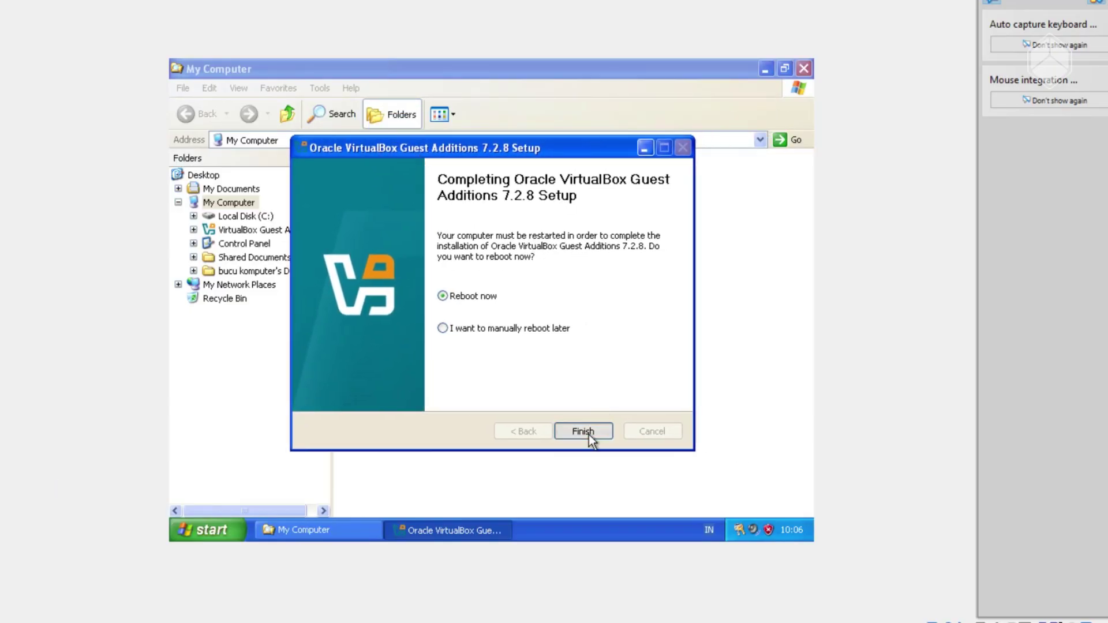
{"action": "left_click", "coordinate": [589, 435]}
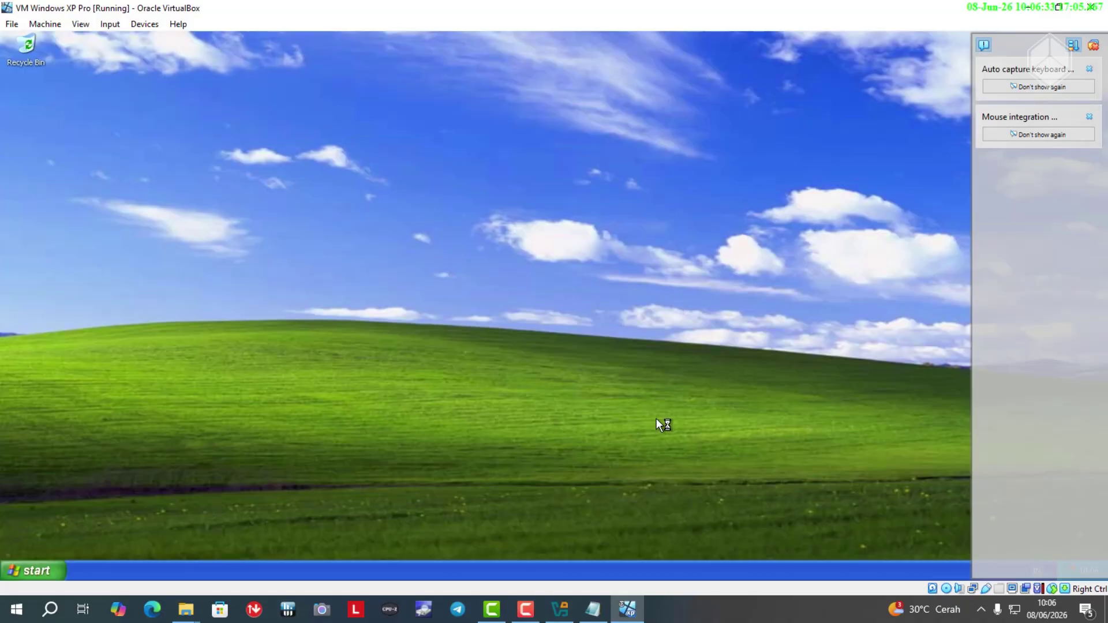
Switch the restarted virtual machine to full-screen mode, toggling back to windowed mode once before staying in full screen.
{"action": "left_click", "coordinate": [113, 28]}
{"action": "left_click", "coordinate": [285, 124]}
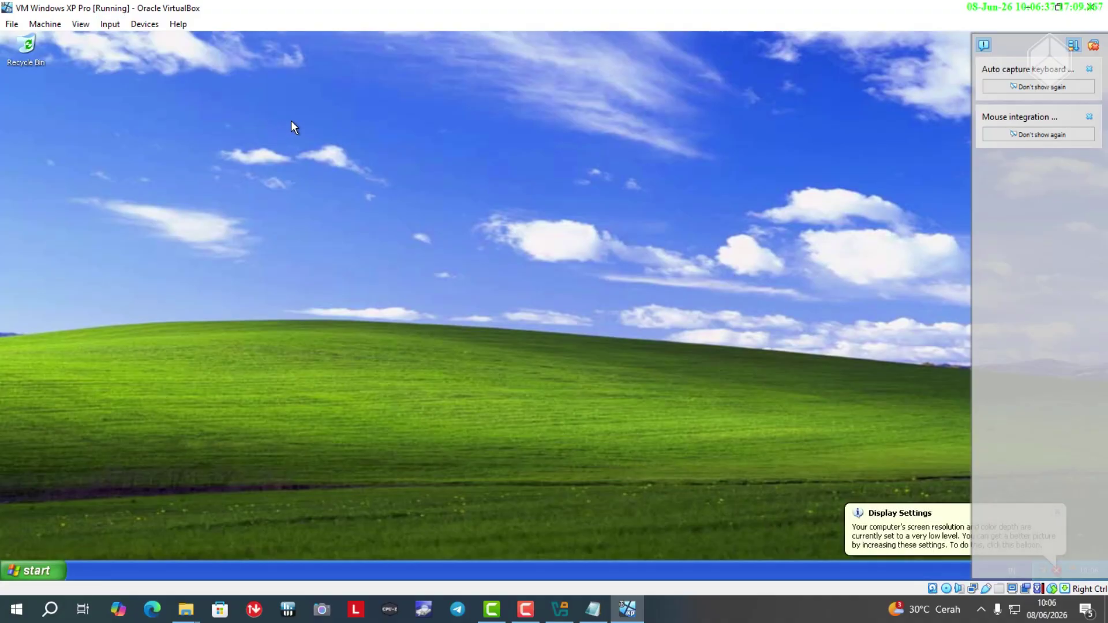
{"action": "key", "text": "Control_R+f"}
{"action": "key", "text": "Return"}
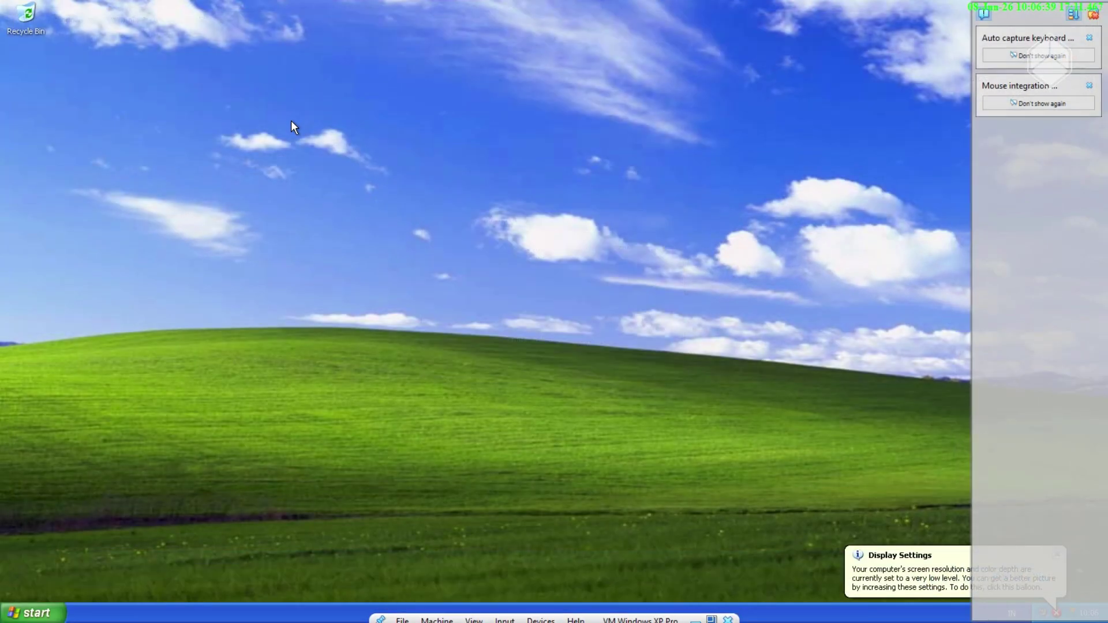
{"action": "key", "text": "Control_R+f"}
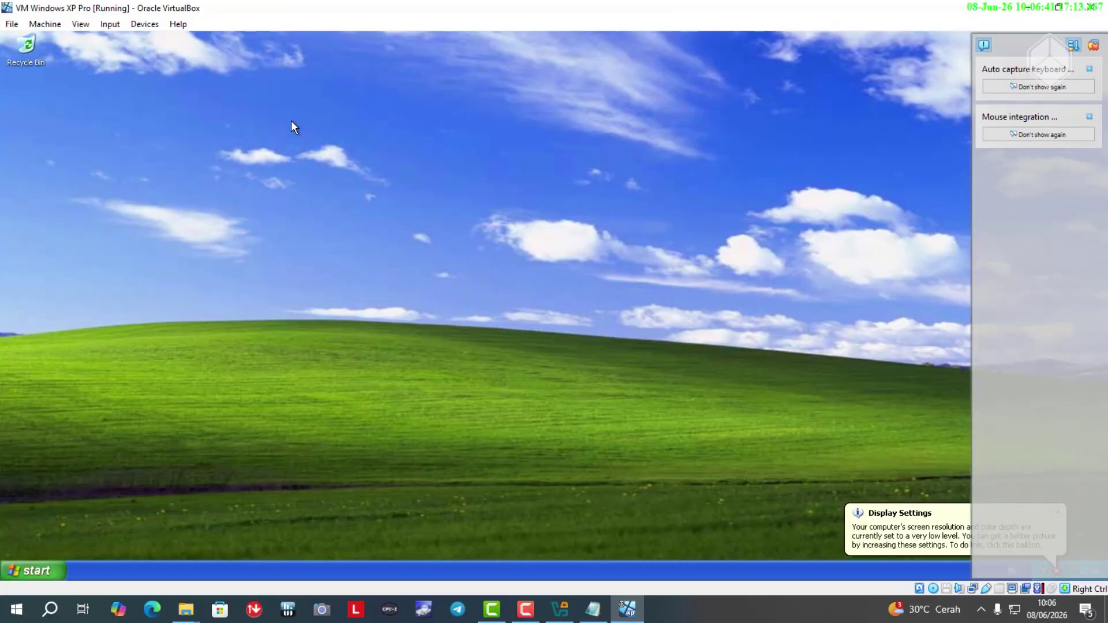
{"action": "key", "text": "Control_R+f"}
{"action": "key", "text": "Return"}
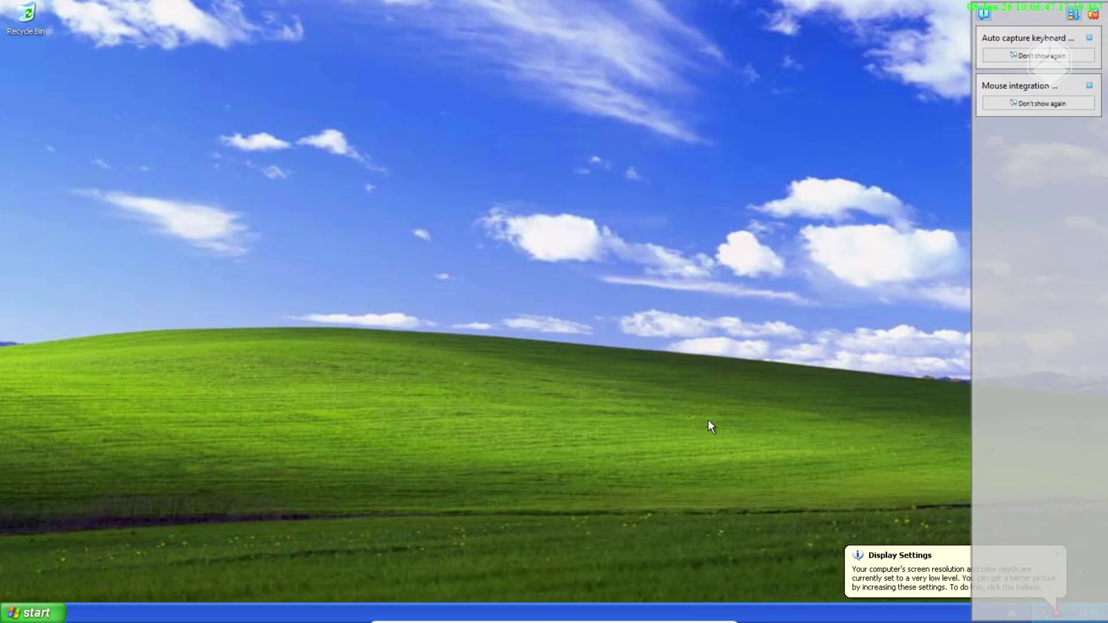
Dismiss the keyboard capture and mouse integration notifications, and close the Display Settings and antivirus risk balloons.
{"action": "left_click", "coordinate": [1089, 38]}
{"action": "left_click", "coordinate": [1089, 38]}
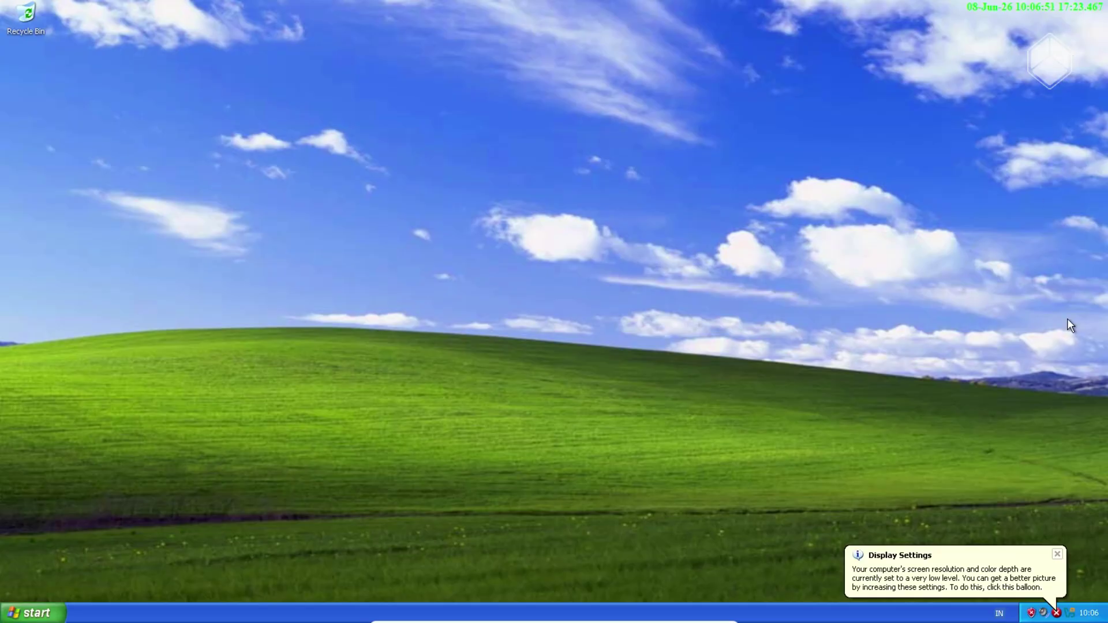
{"action": "left_click", "coordinate": [1057, 555]}
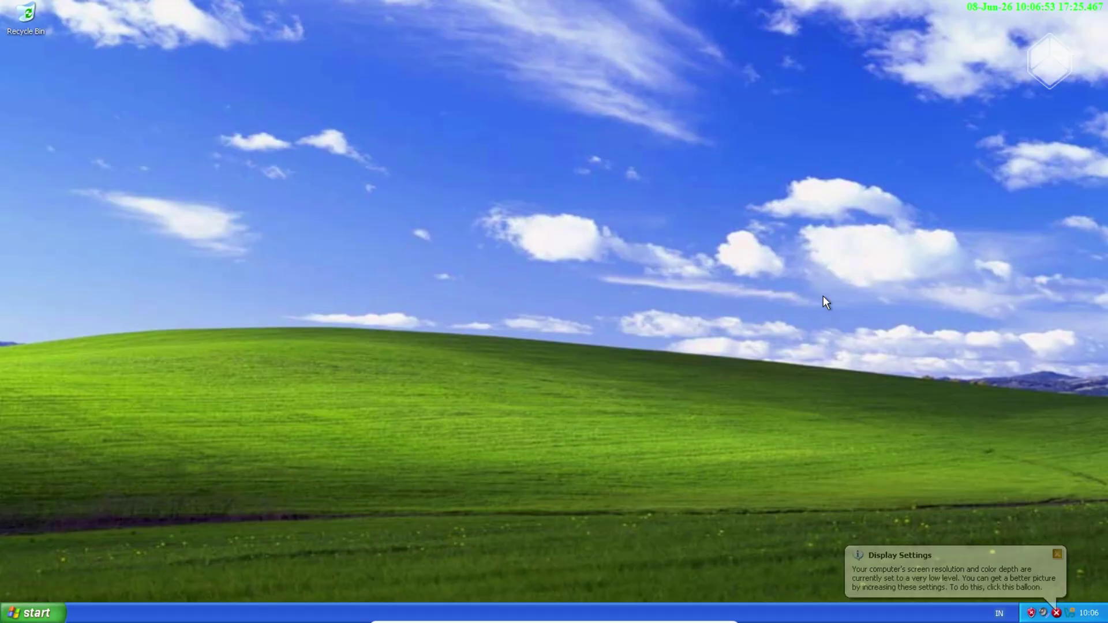
{"action": "key", "text": "super"}
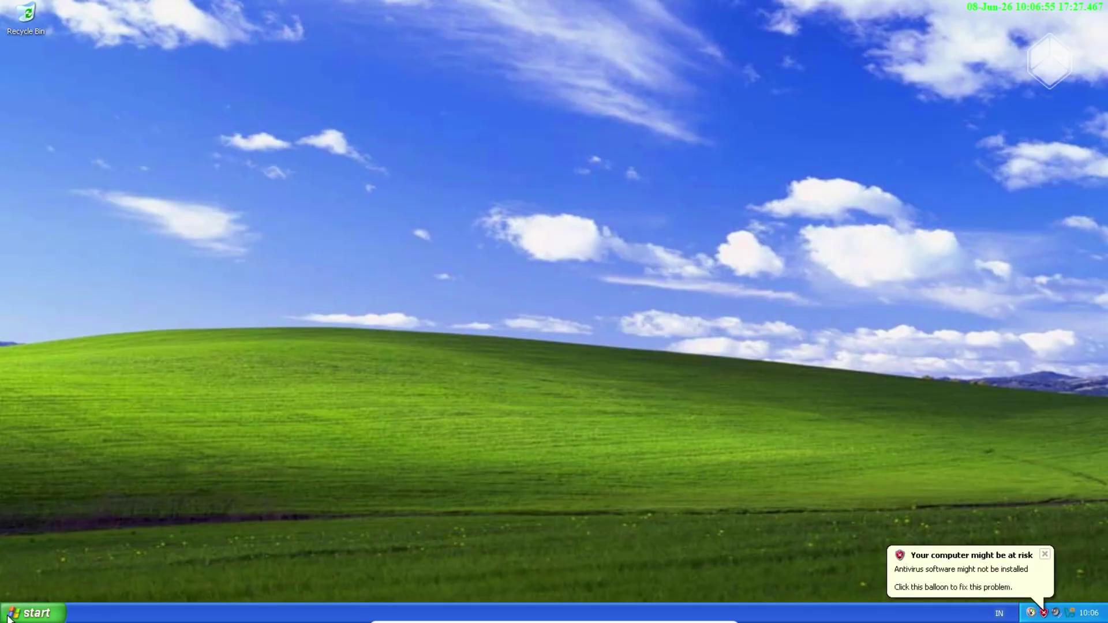
{"action": "left_click", "coordinate": [652, 280]}
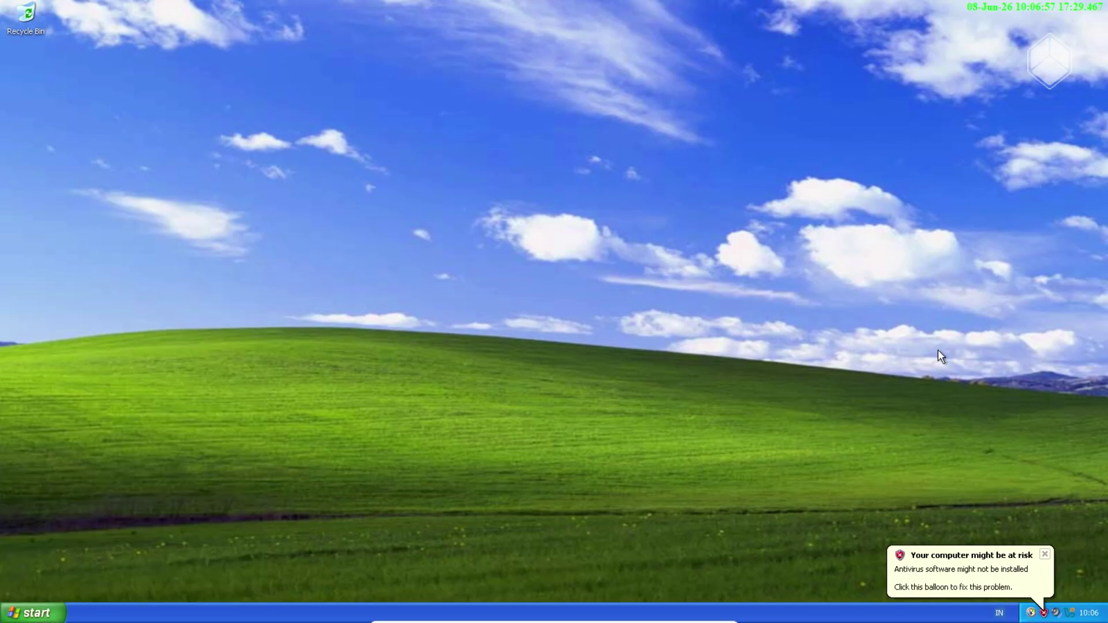
{"action": "left_click", "coordinate": [1045, 554]}
{"action": "left_click", "coordinate": [34, 613]}
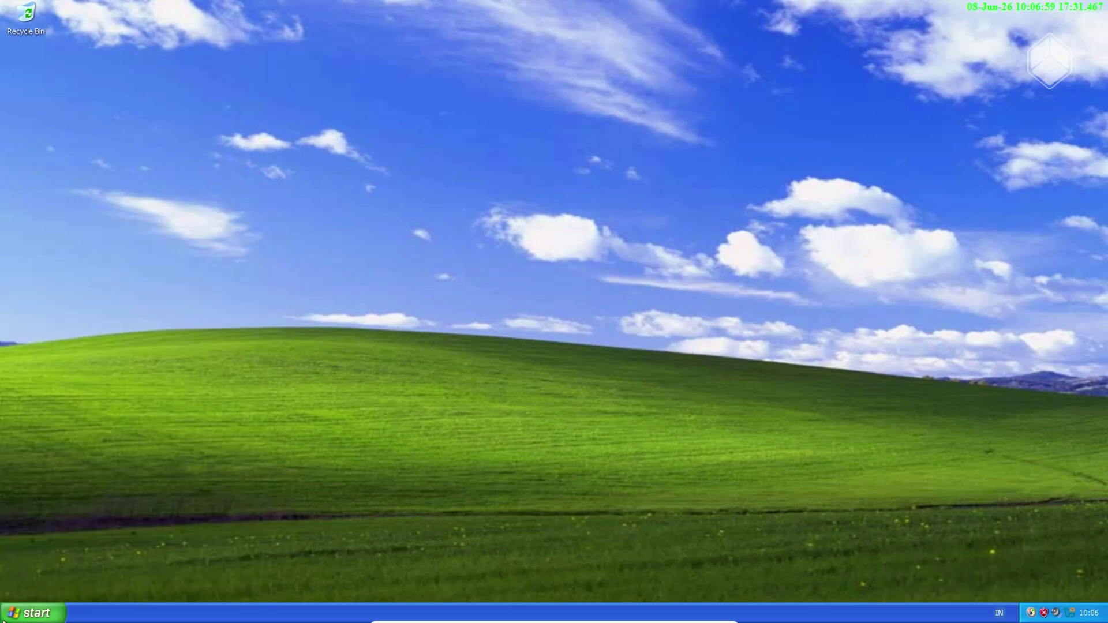
{"action": "left_click", "coordinate": [96, 562]}
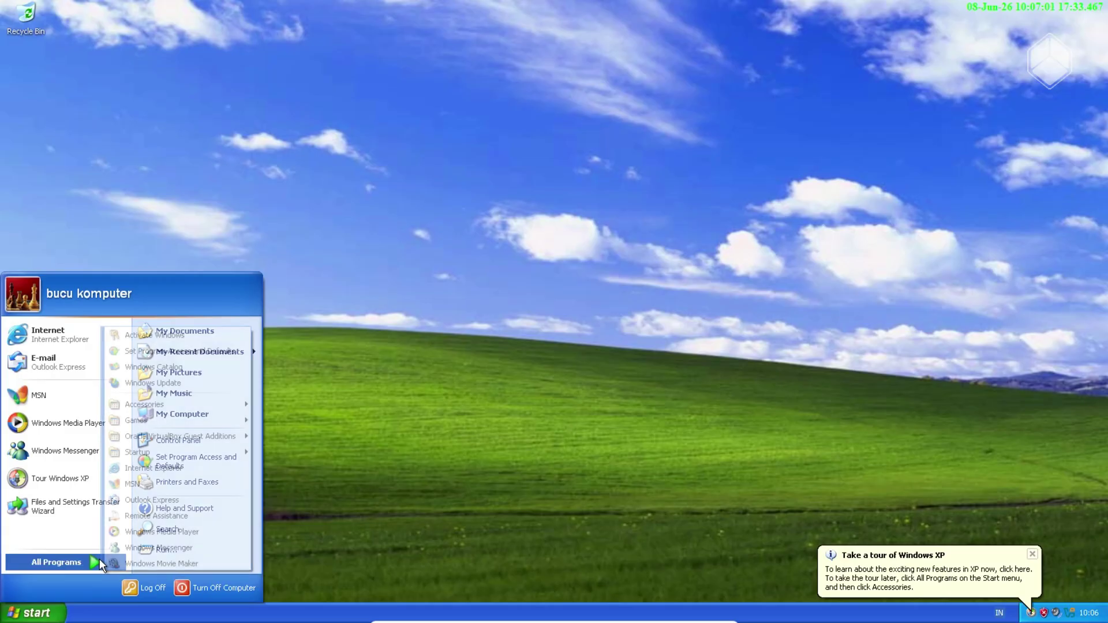
{"action": "left_click", "coordinate": [339, 428]}
{"action": "left_click", "coordinate": [34, 613]}
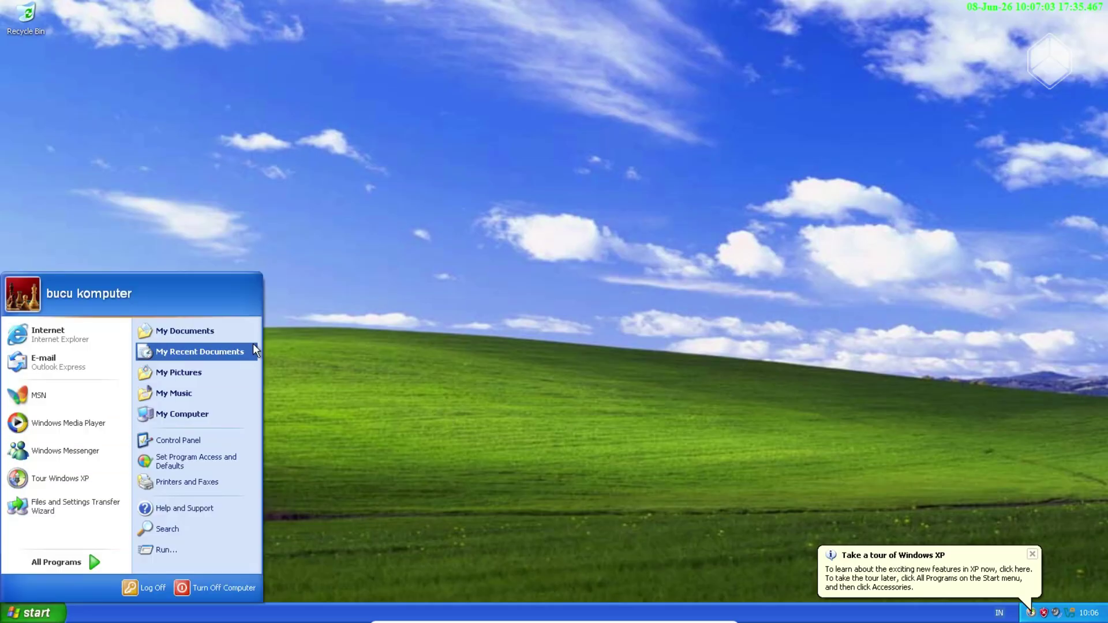
{"action": "left_click", "coordinate": [477, 307]}
Run dxdiag in Windows XP and allow it to check the drivers' WHQL digital signatures.
{"action": "key", "text": "super+r"}
{"action": "type", "text": "d"}
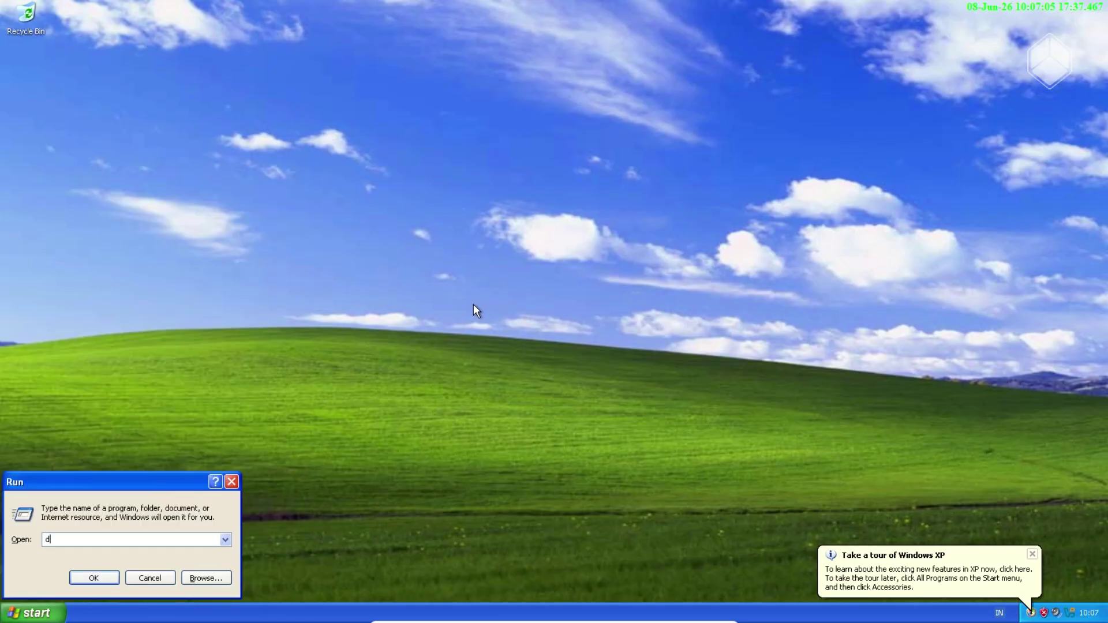
{"action": "type", "text": "xdiag"}
{"action": "key", "text": "Return"}
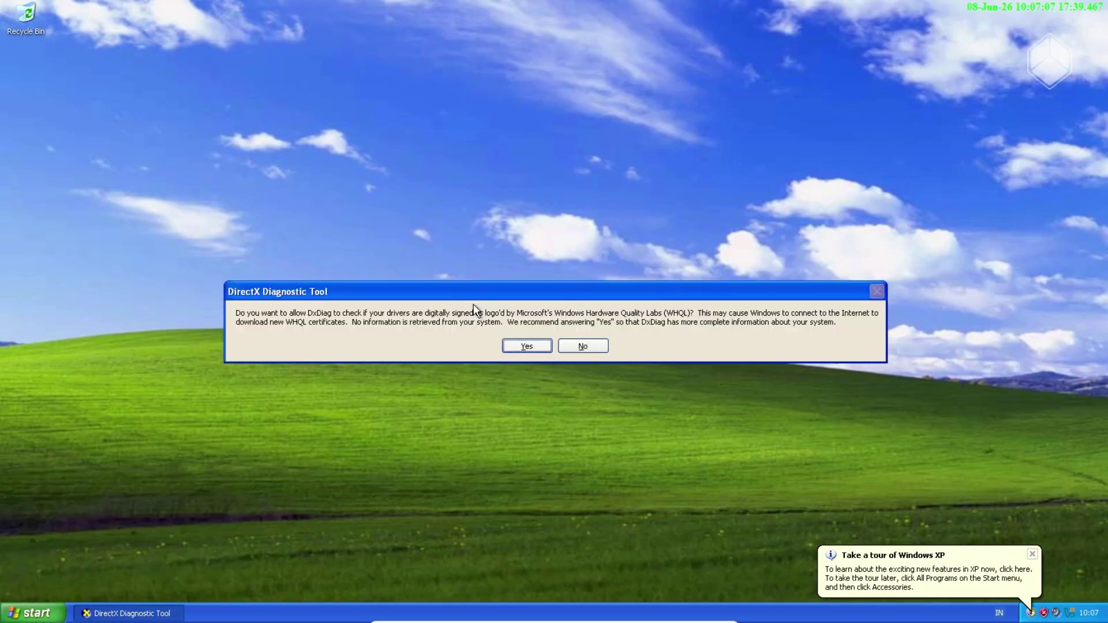
{"action": "key", "text": "Return"}
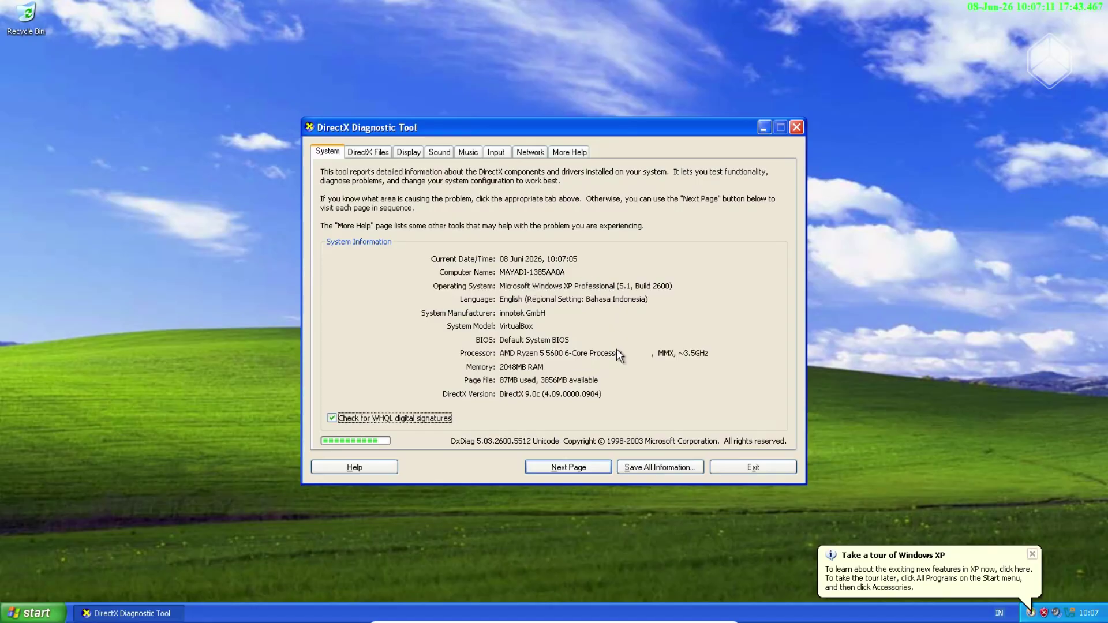
Examine the DirectX Files, Display, Sound and Music information in the DirectX Diagnostic Tool, then return to the System information.
{"action": "left_click", "coordinate": [384, 153]}
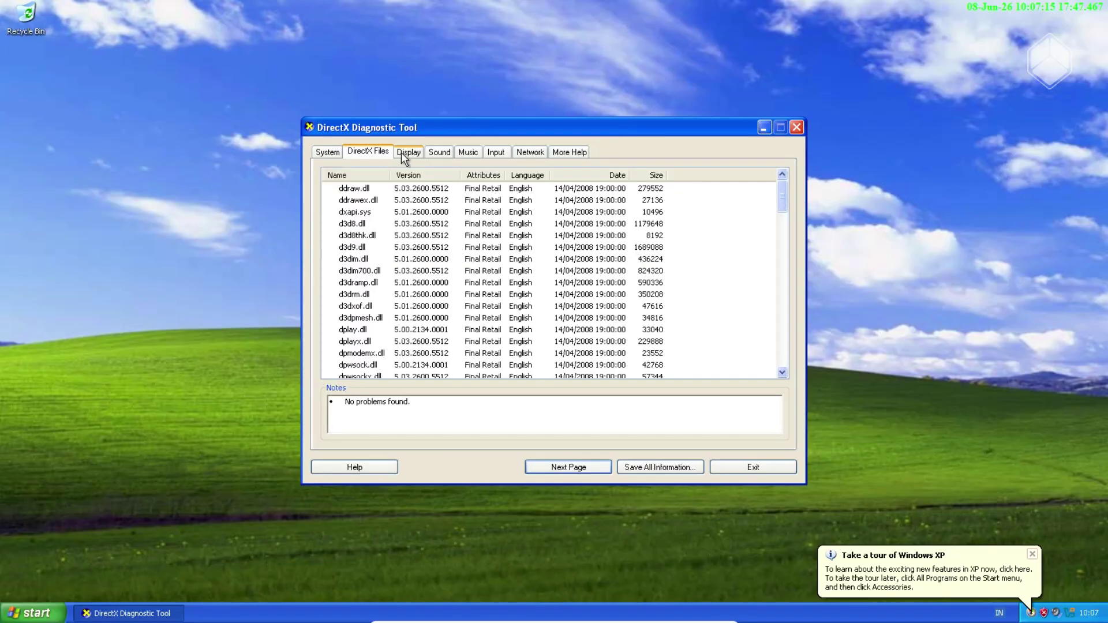
{"action": "left_click", "coordinate": [404, 155]}
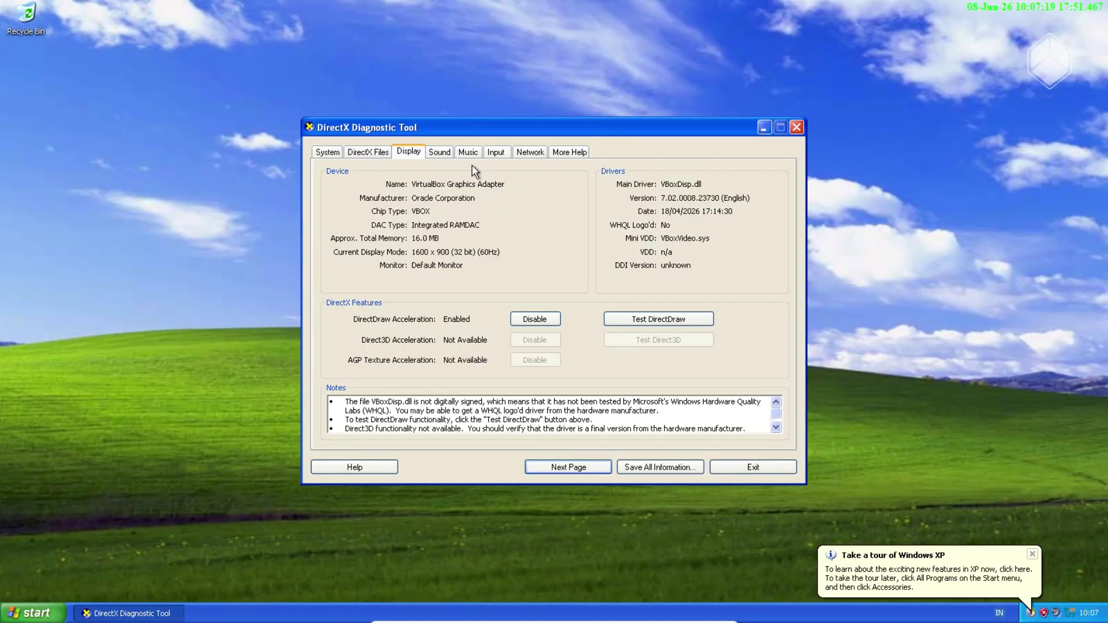
{"action": "left_click", "coordinate": [439, 154]}
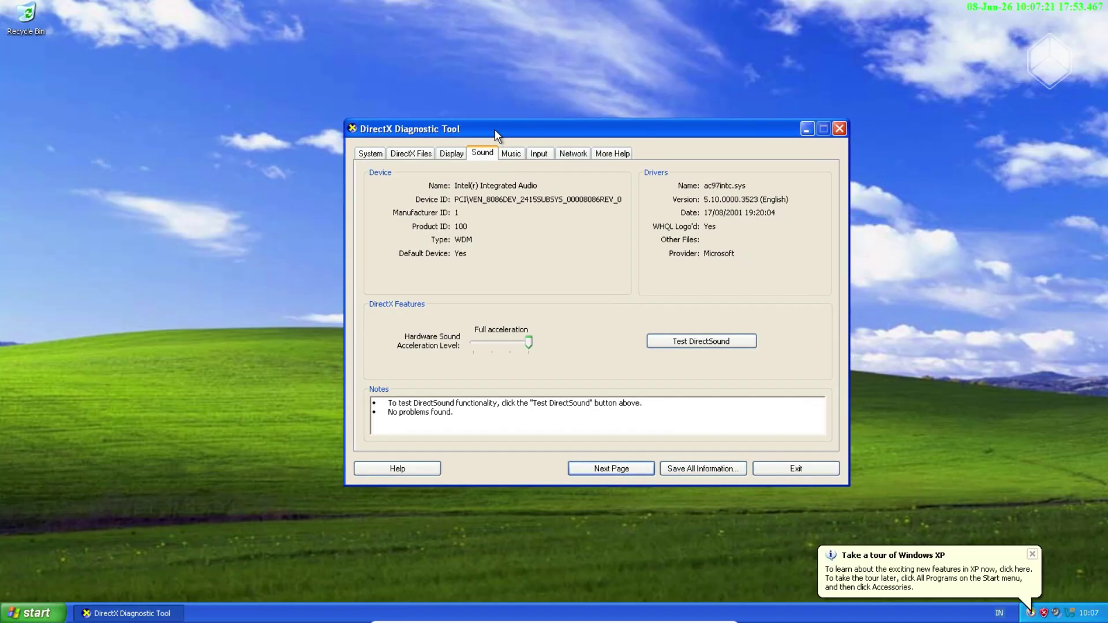
{"action": "left_click", "coordinate": [454, 154]}
{"action": "left_click", "coordinate": [439, 156]}
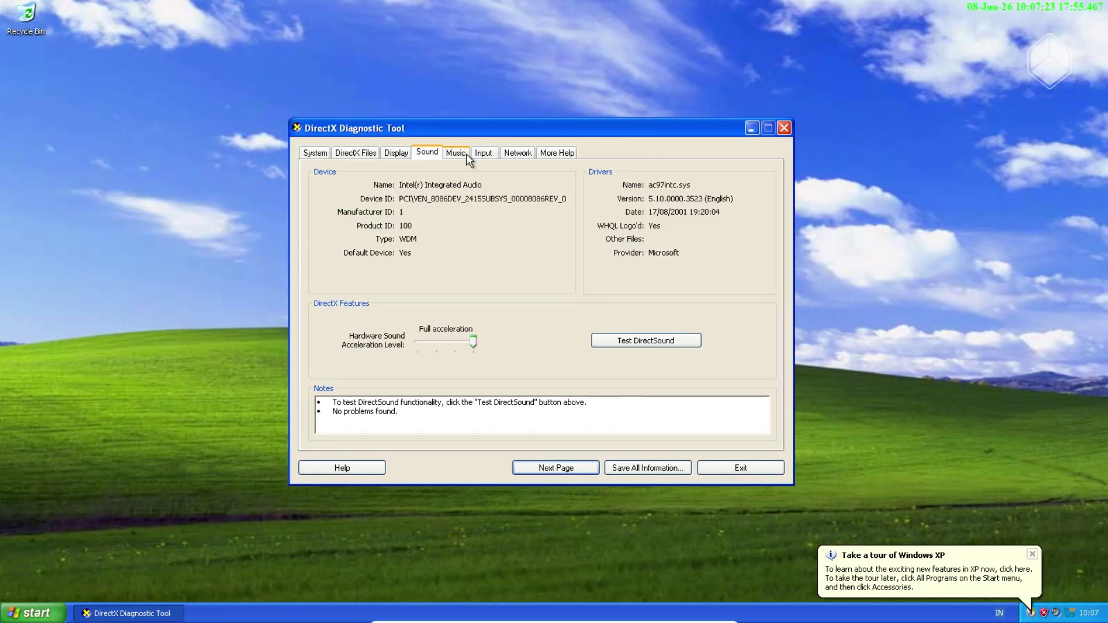
{"action": "left_click", "coordinate": [463, 154]}
{"action": "left_click", "coordinate": [428, 154]}
{"action": "left_click", "coordinate": [454, 155]}
{"action": "left_click", "coordinate": [327, 154]}
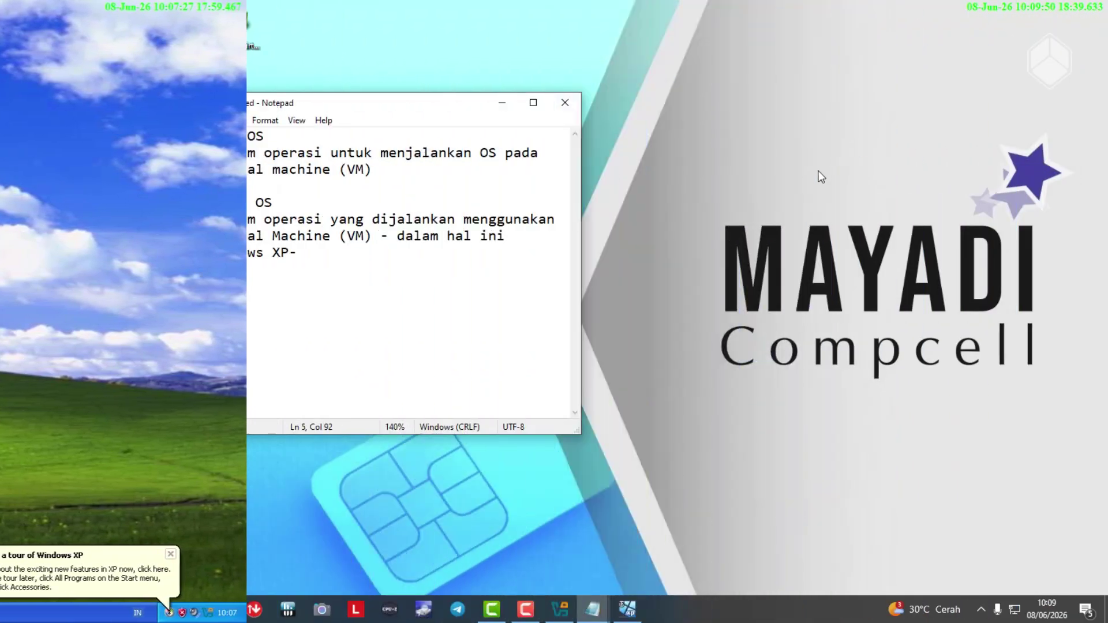
In the Notepad note on the host, append "-windows 10 pro-" to the HOST OS description and highlight the GUEST OS heading.
{"action": "left_click_drag", "start_coordinate": [394, 100], "coordinate": [445, 129]}
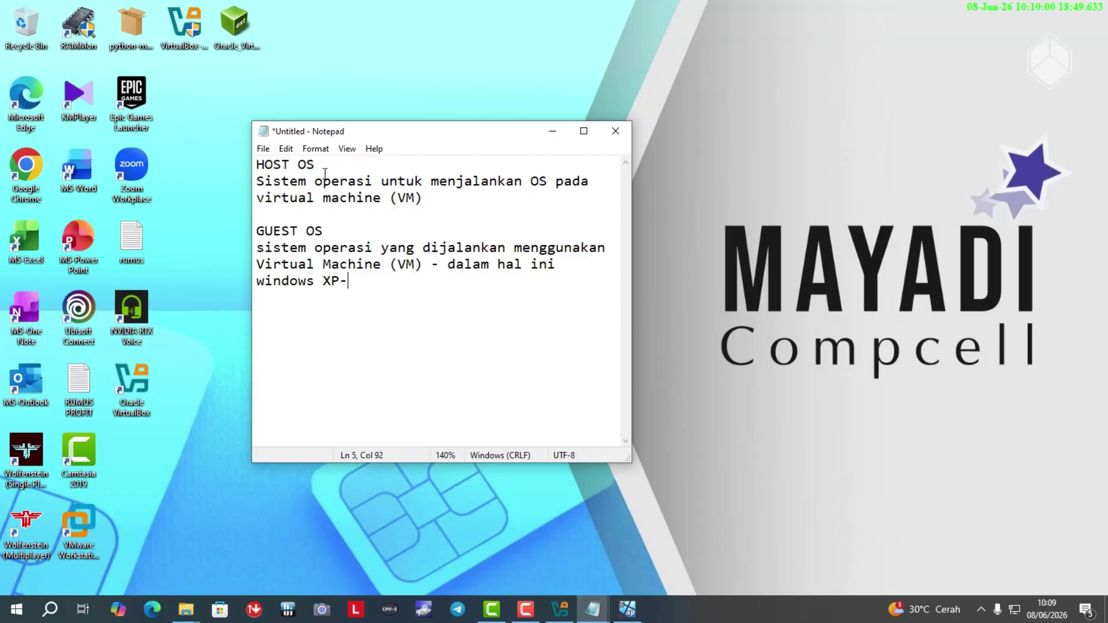
{"action": "left_click_drag", "start_coordinate": [325, 173], "coordinate": [255, 167]}
{"action": "left_click", "coordinate": [310, 199]}
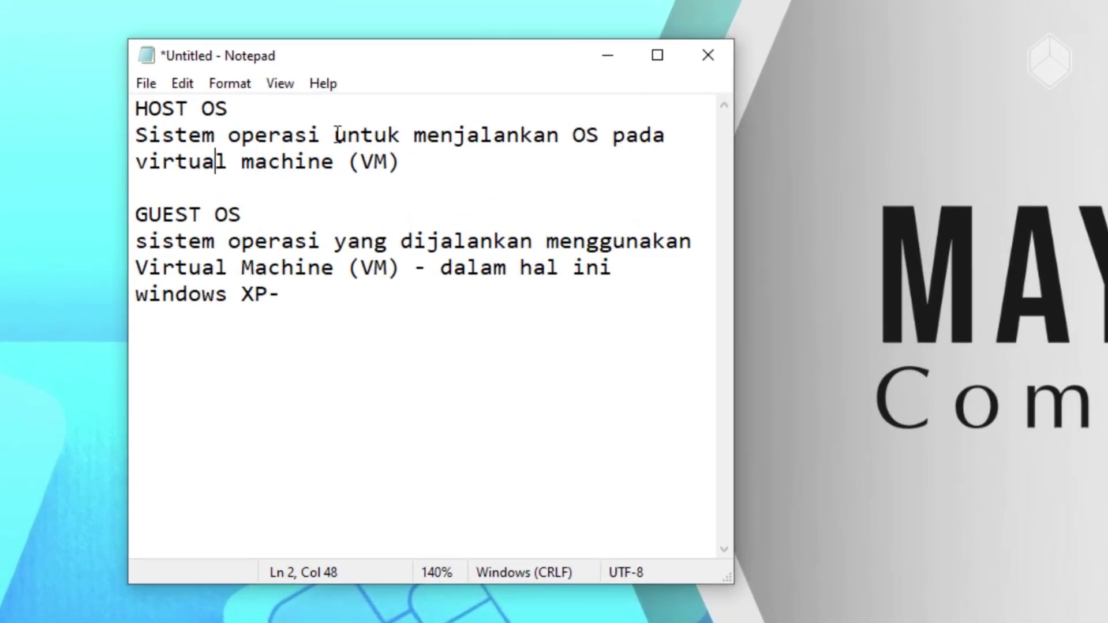
{"action": "left_click_drag", "start_coordinate": [382, 183], "coordinate": [418, 157]}
{"action": "left_click", "coordinate": [418, 157]}
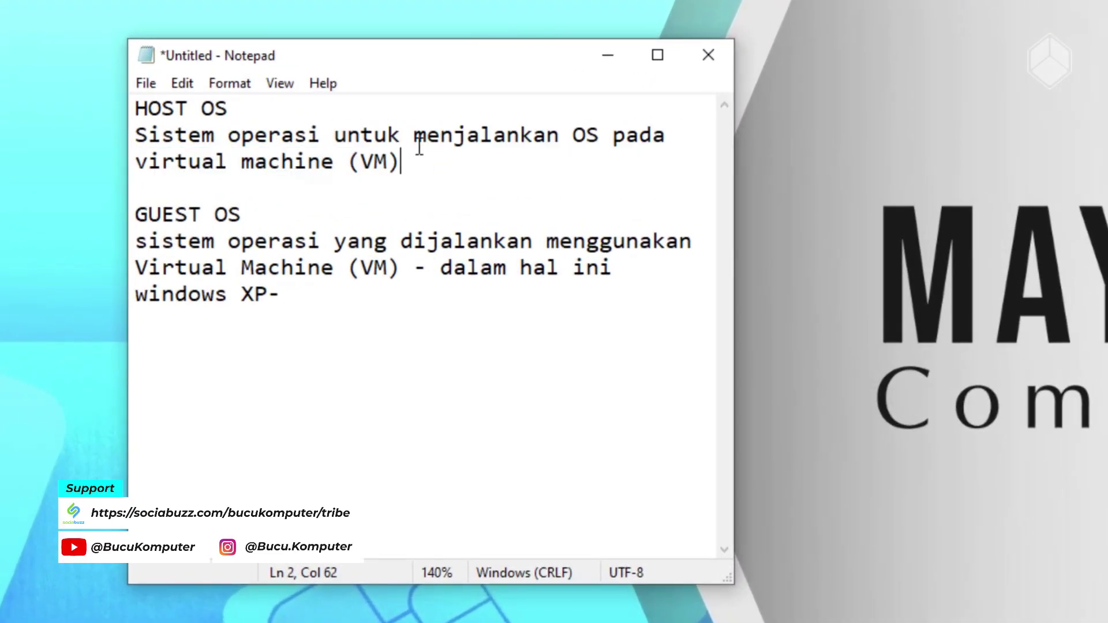
{"action": "type", "text": "-windows 10"}
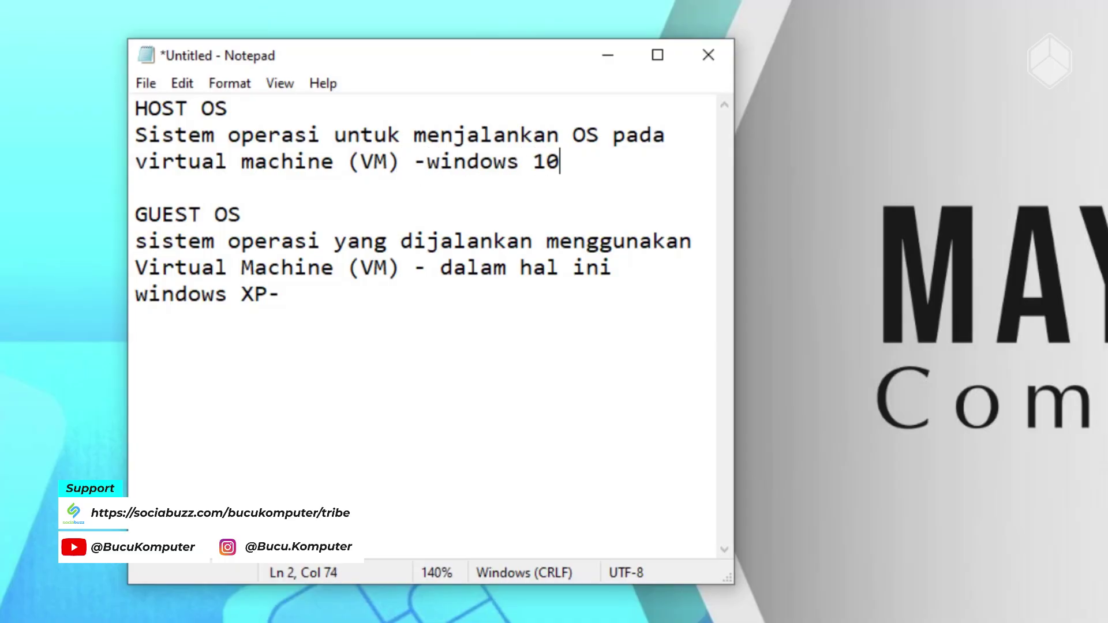
{"action": "type", "text": " pro0"}
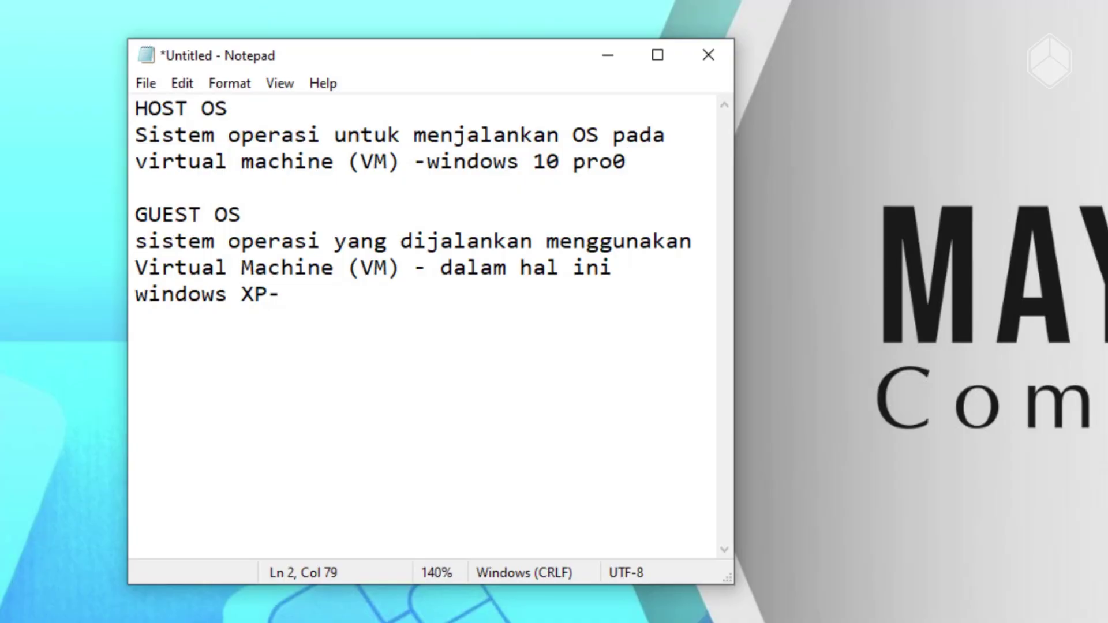
{"action": "key", "text": "BackSpace"}
{"action": "type", "text": "-"}
{"action": "left_click_drag", "start_coordinate": [244, 217], "coordinate": [133, 216]}
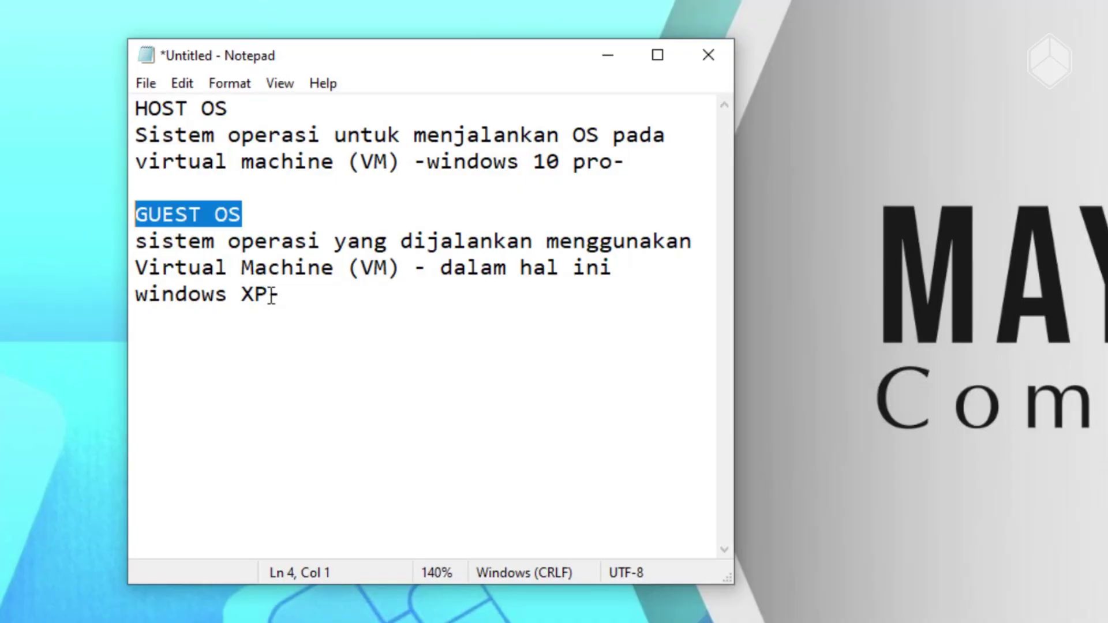